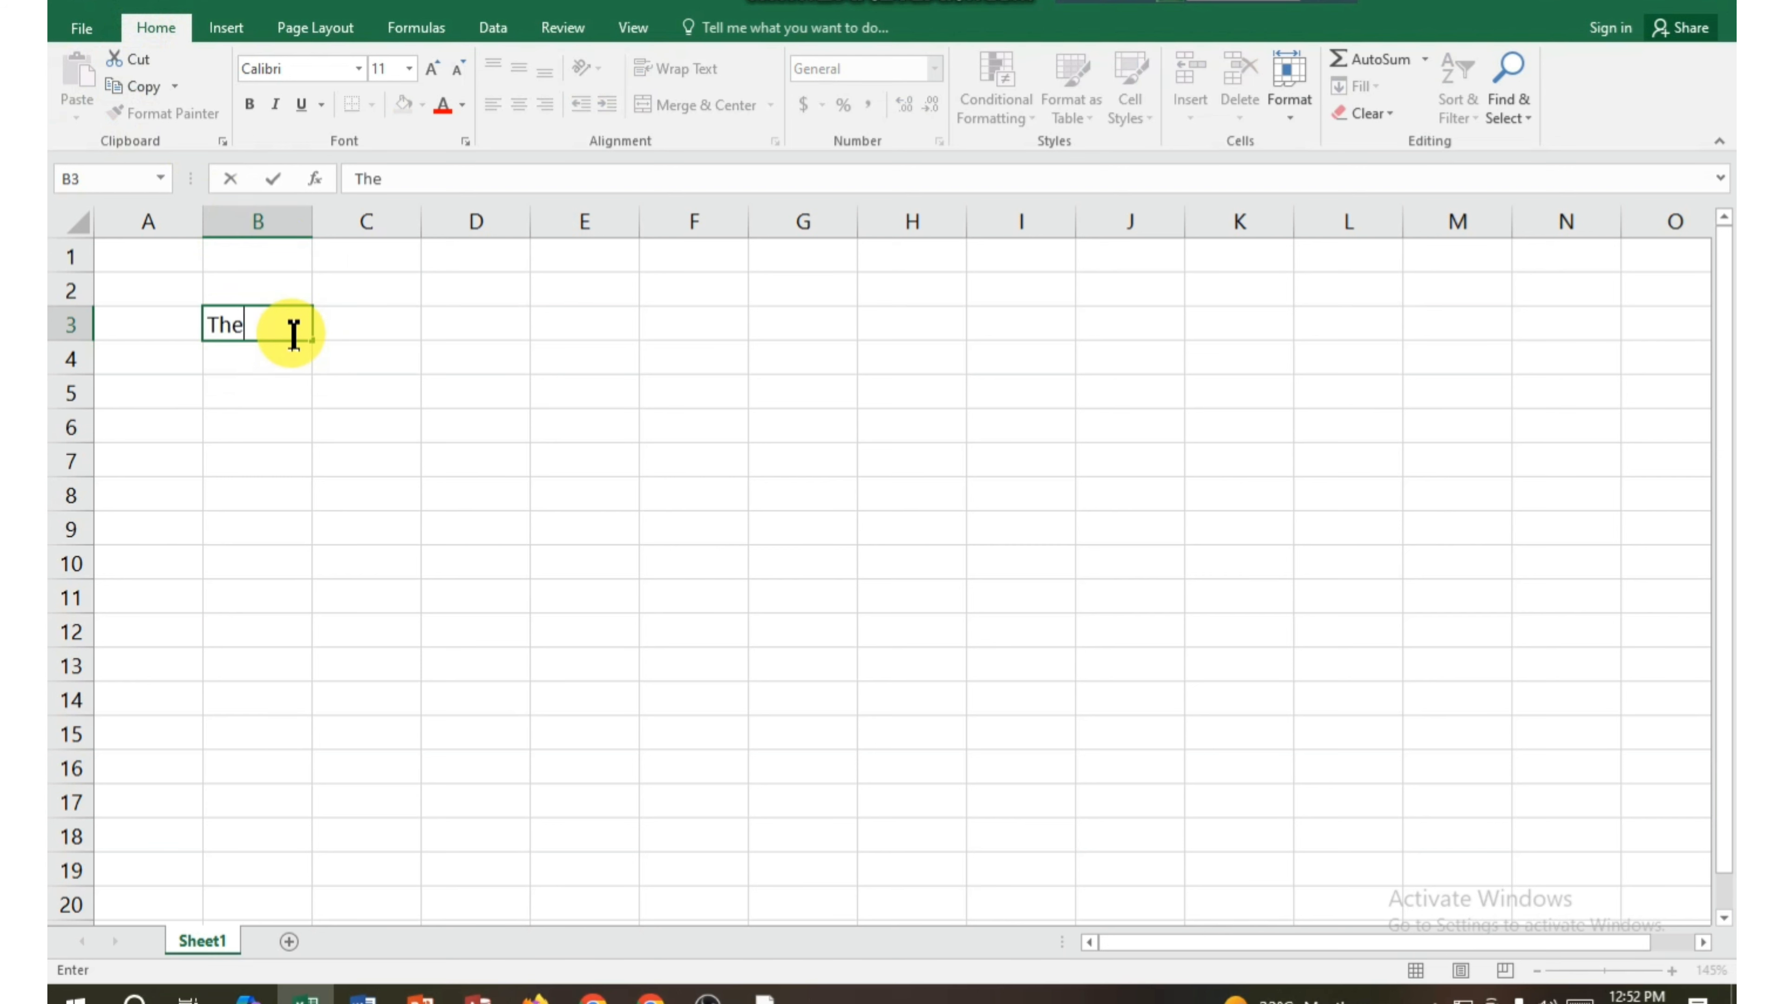
- Commit the text "The" in cell B3, and move it to cell E7 by cutting and pasting
left_click(314, 370)
left_click(258, 333)
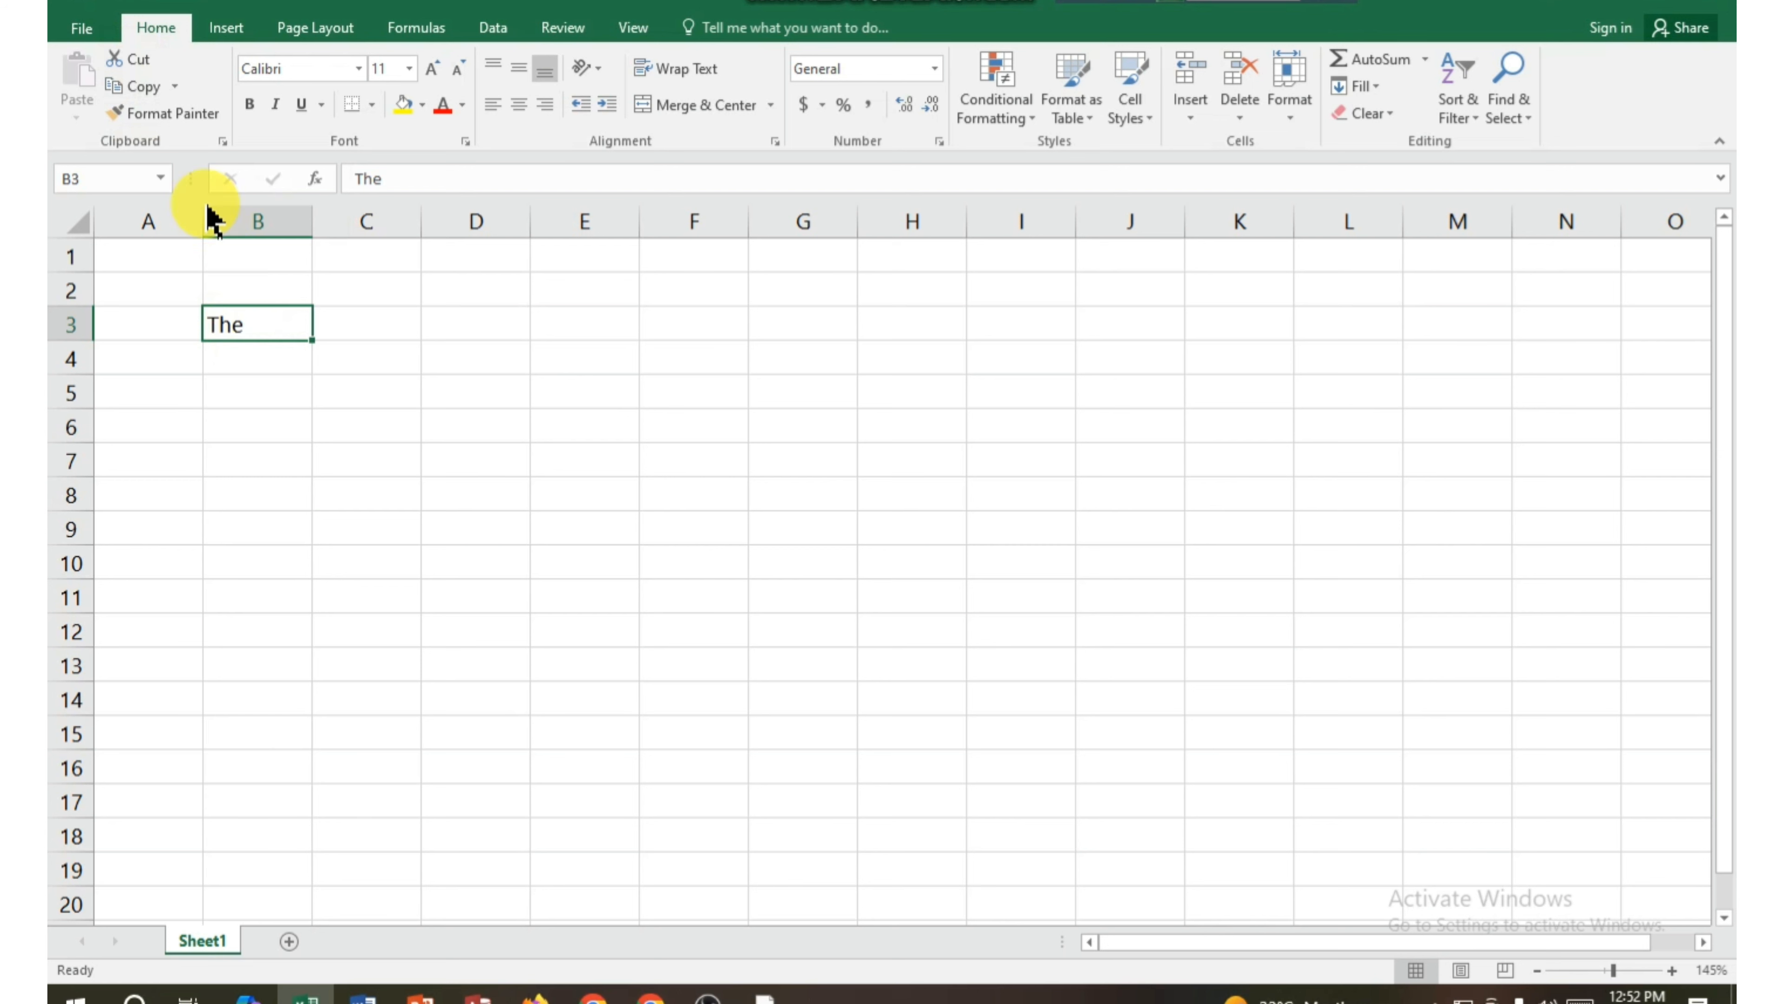
left_click(133, 59)
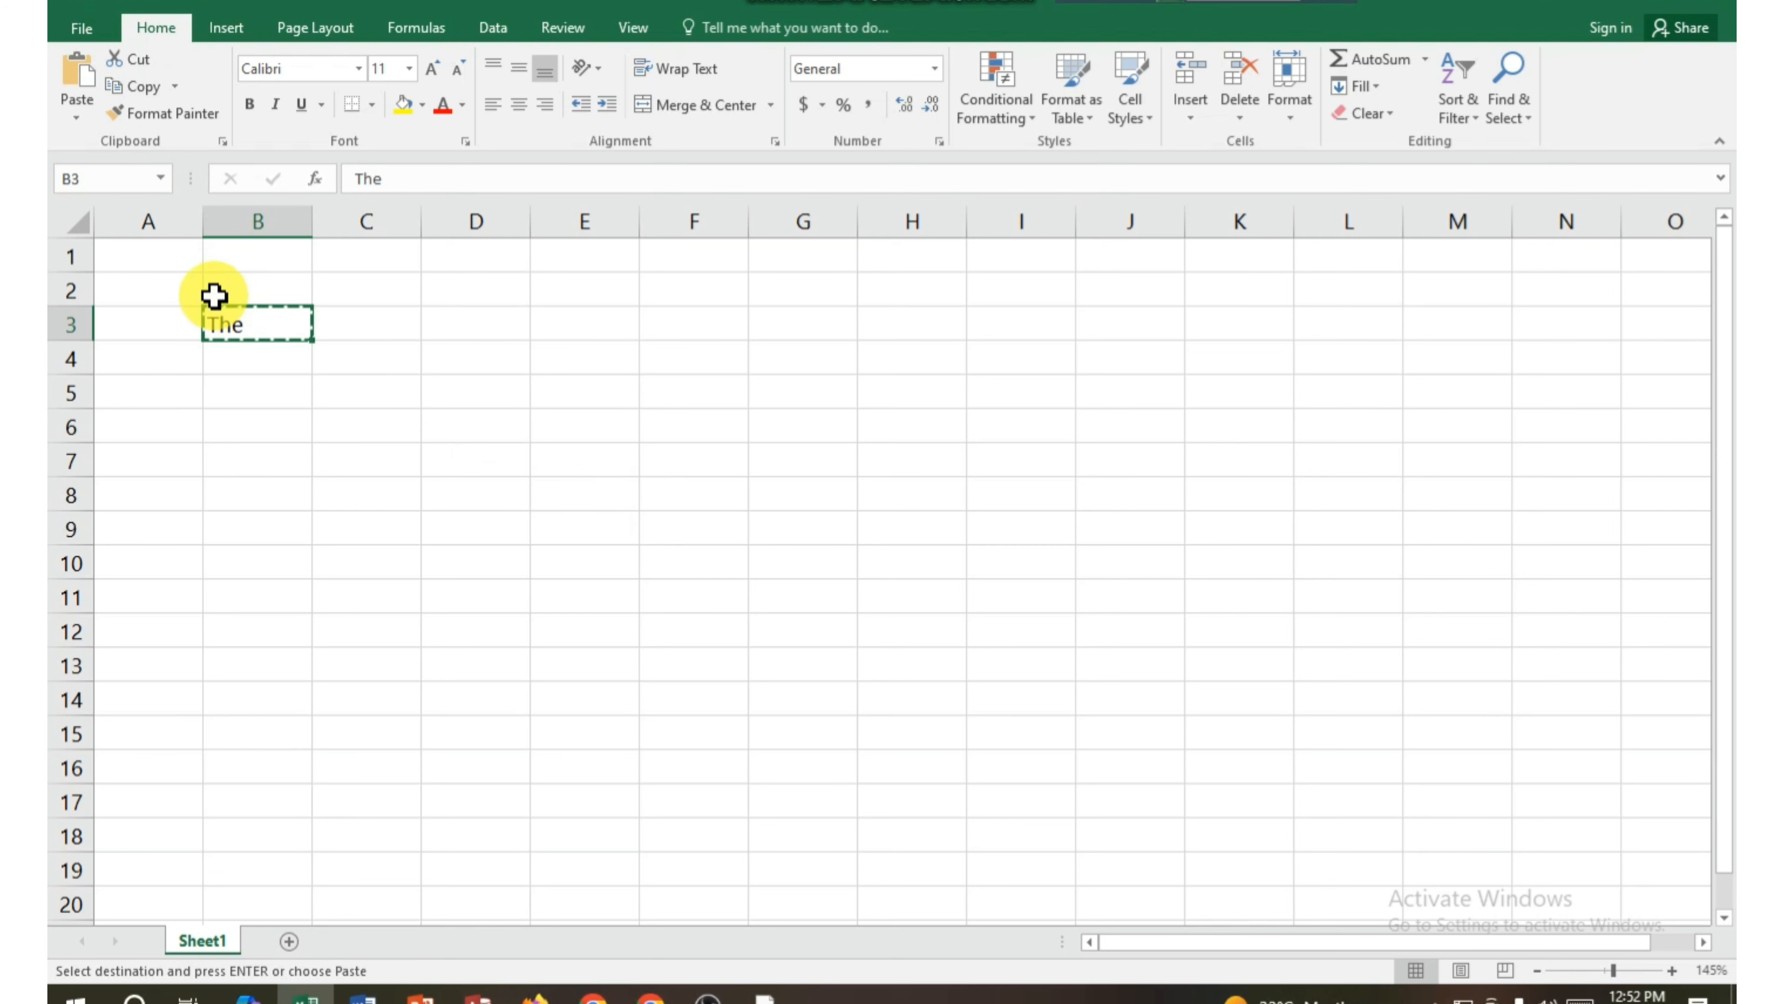
left_click(585, 459)
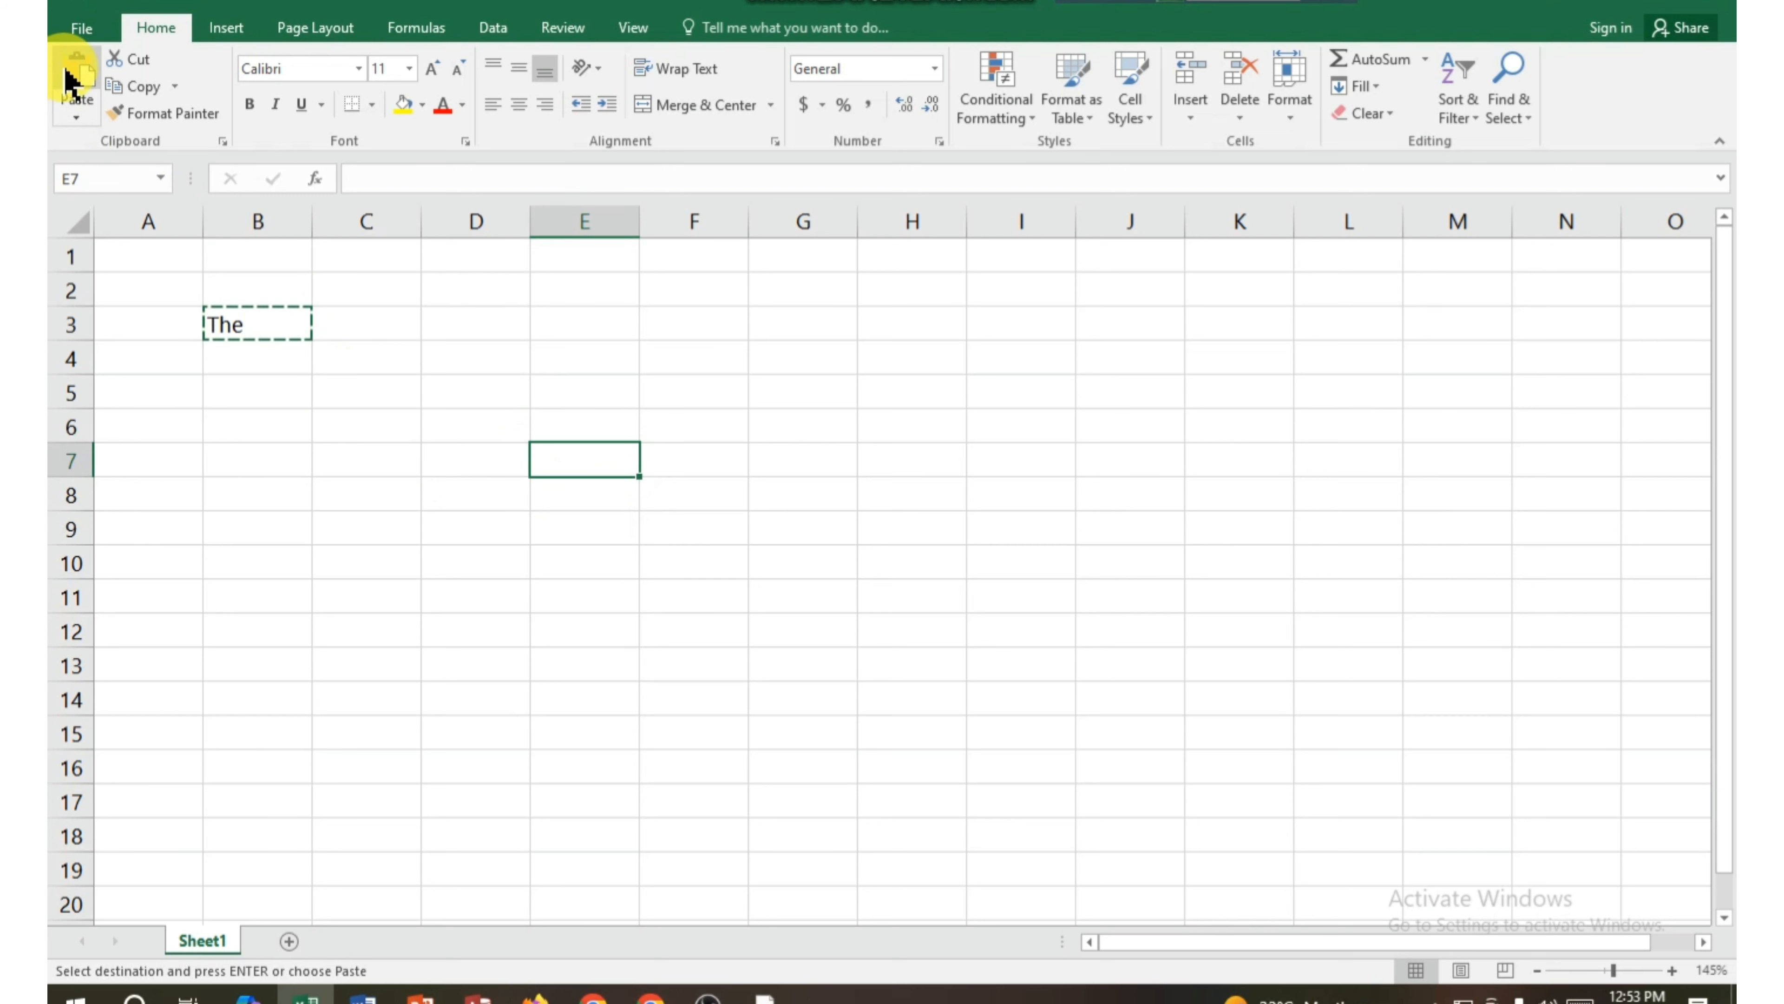
left_click(67, 78)
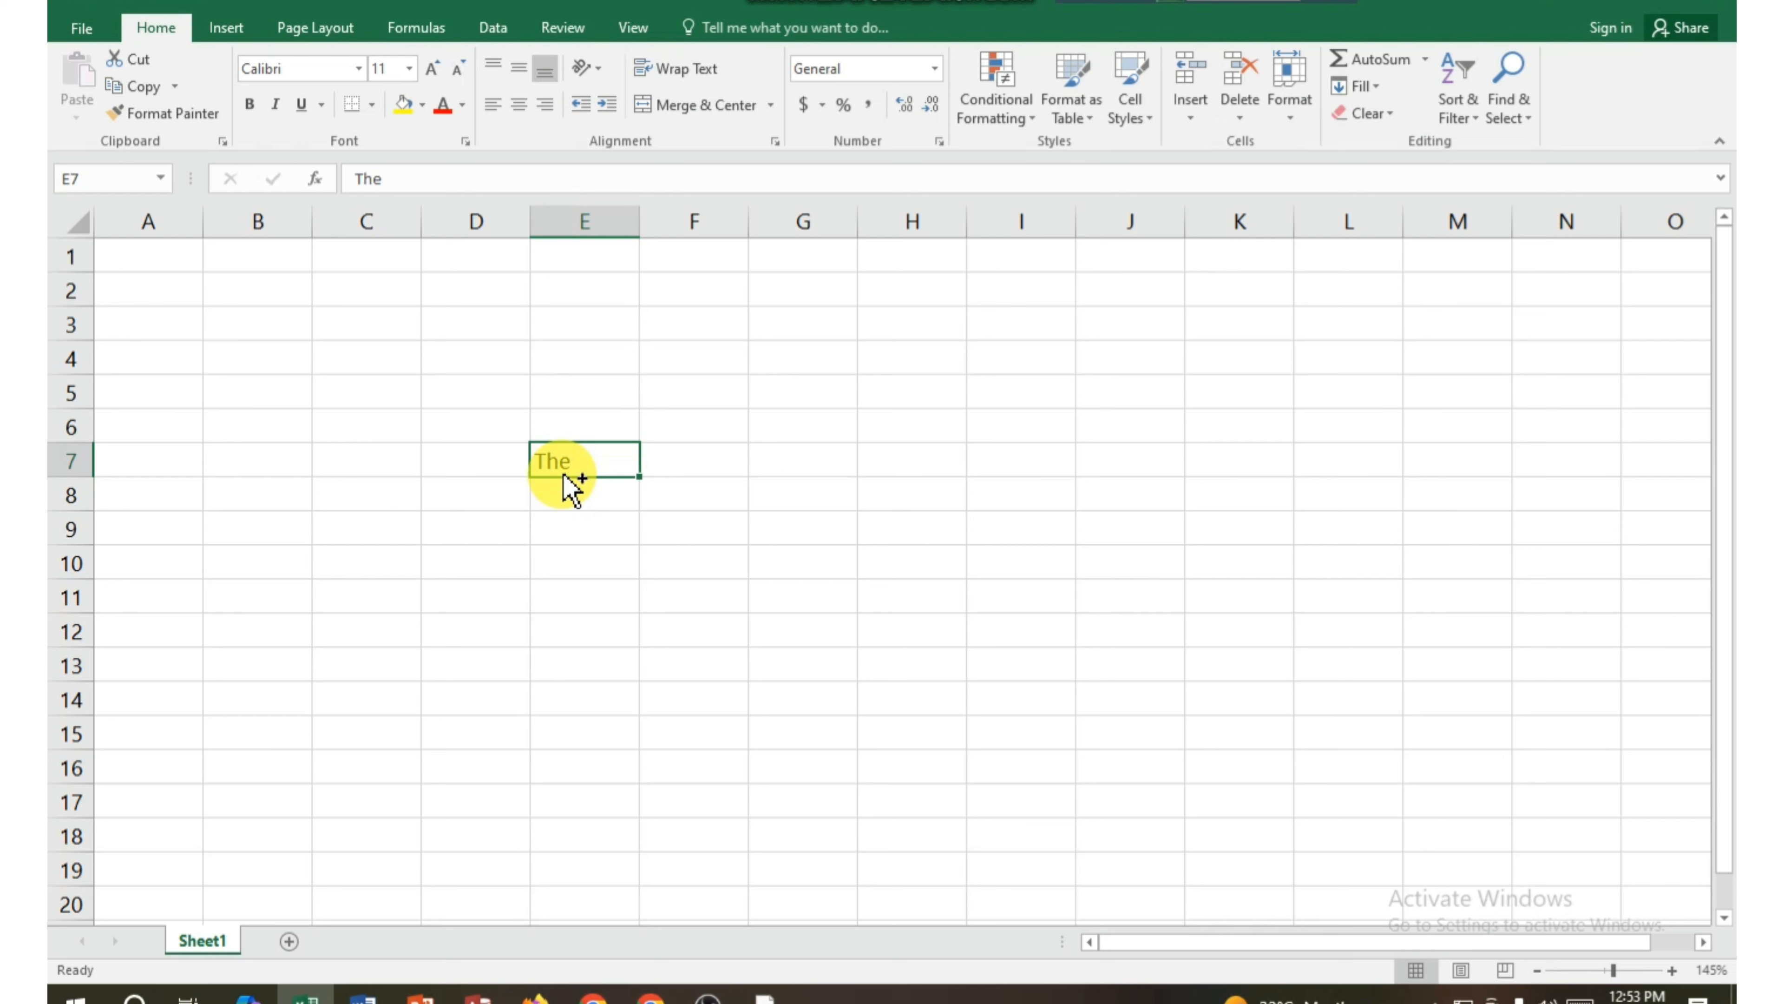
- Cut the text "The" from cell E7 and paste it into cell B8
key("ctrl+x")
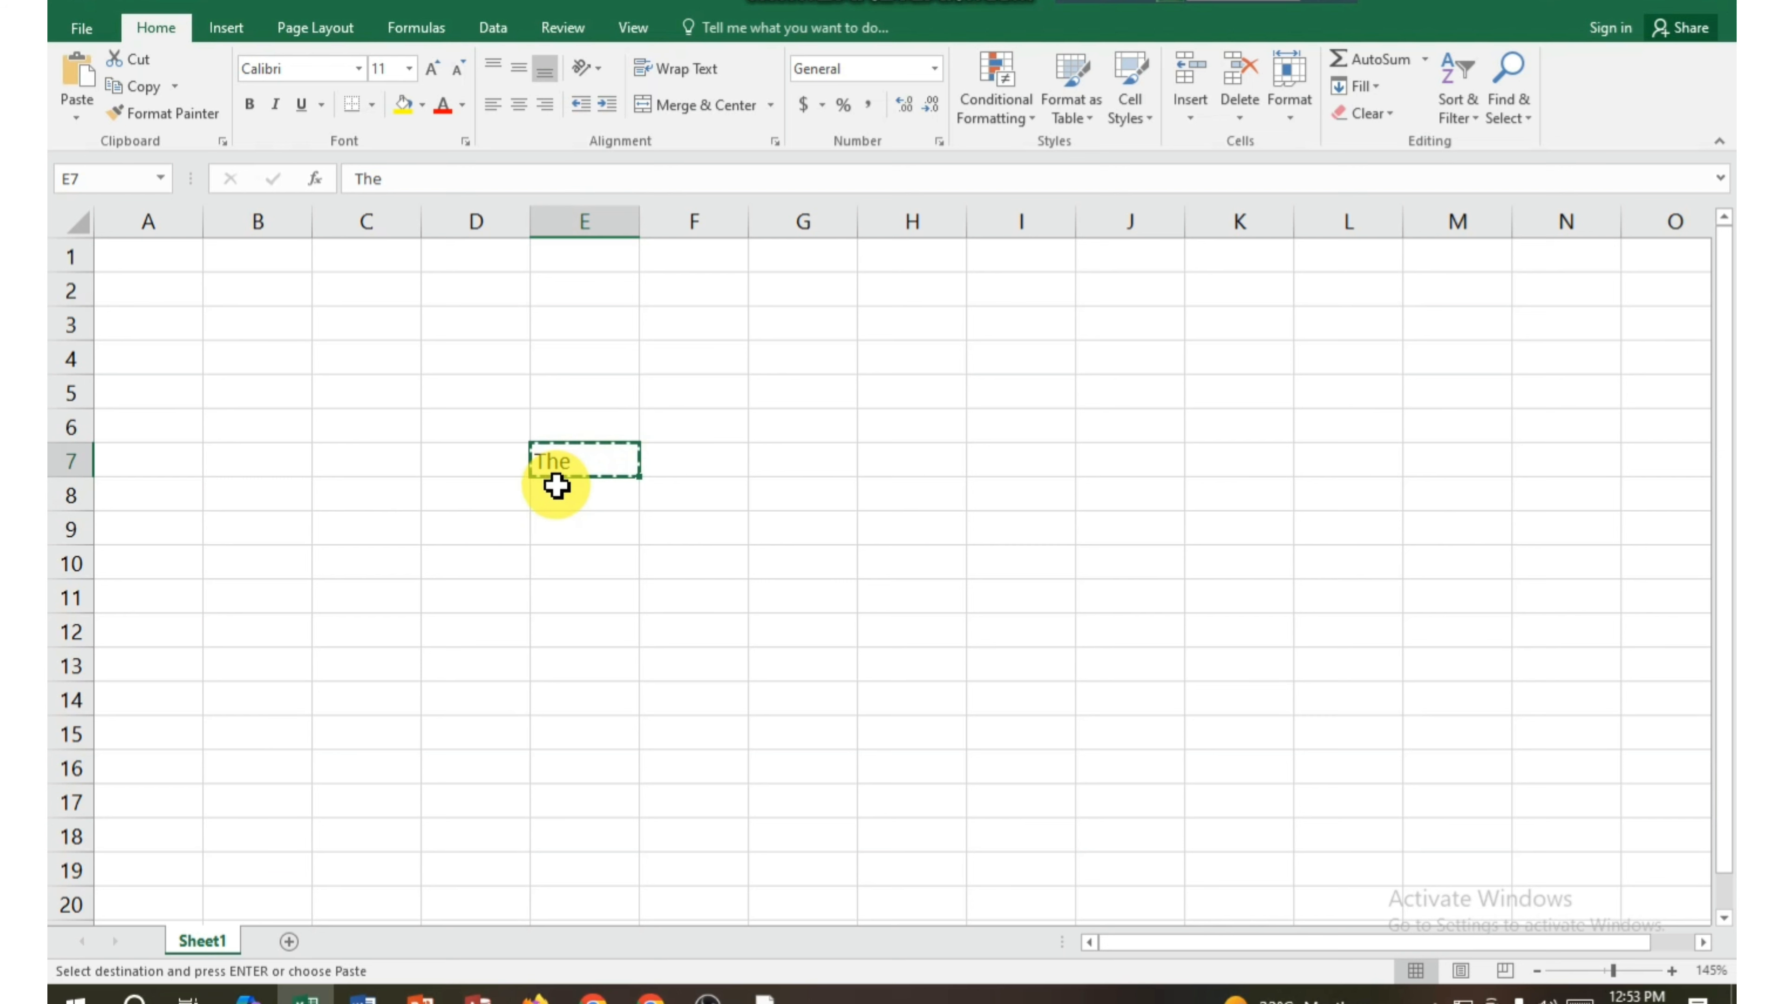
left_click(257, 352)
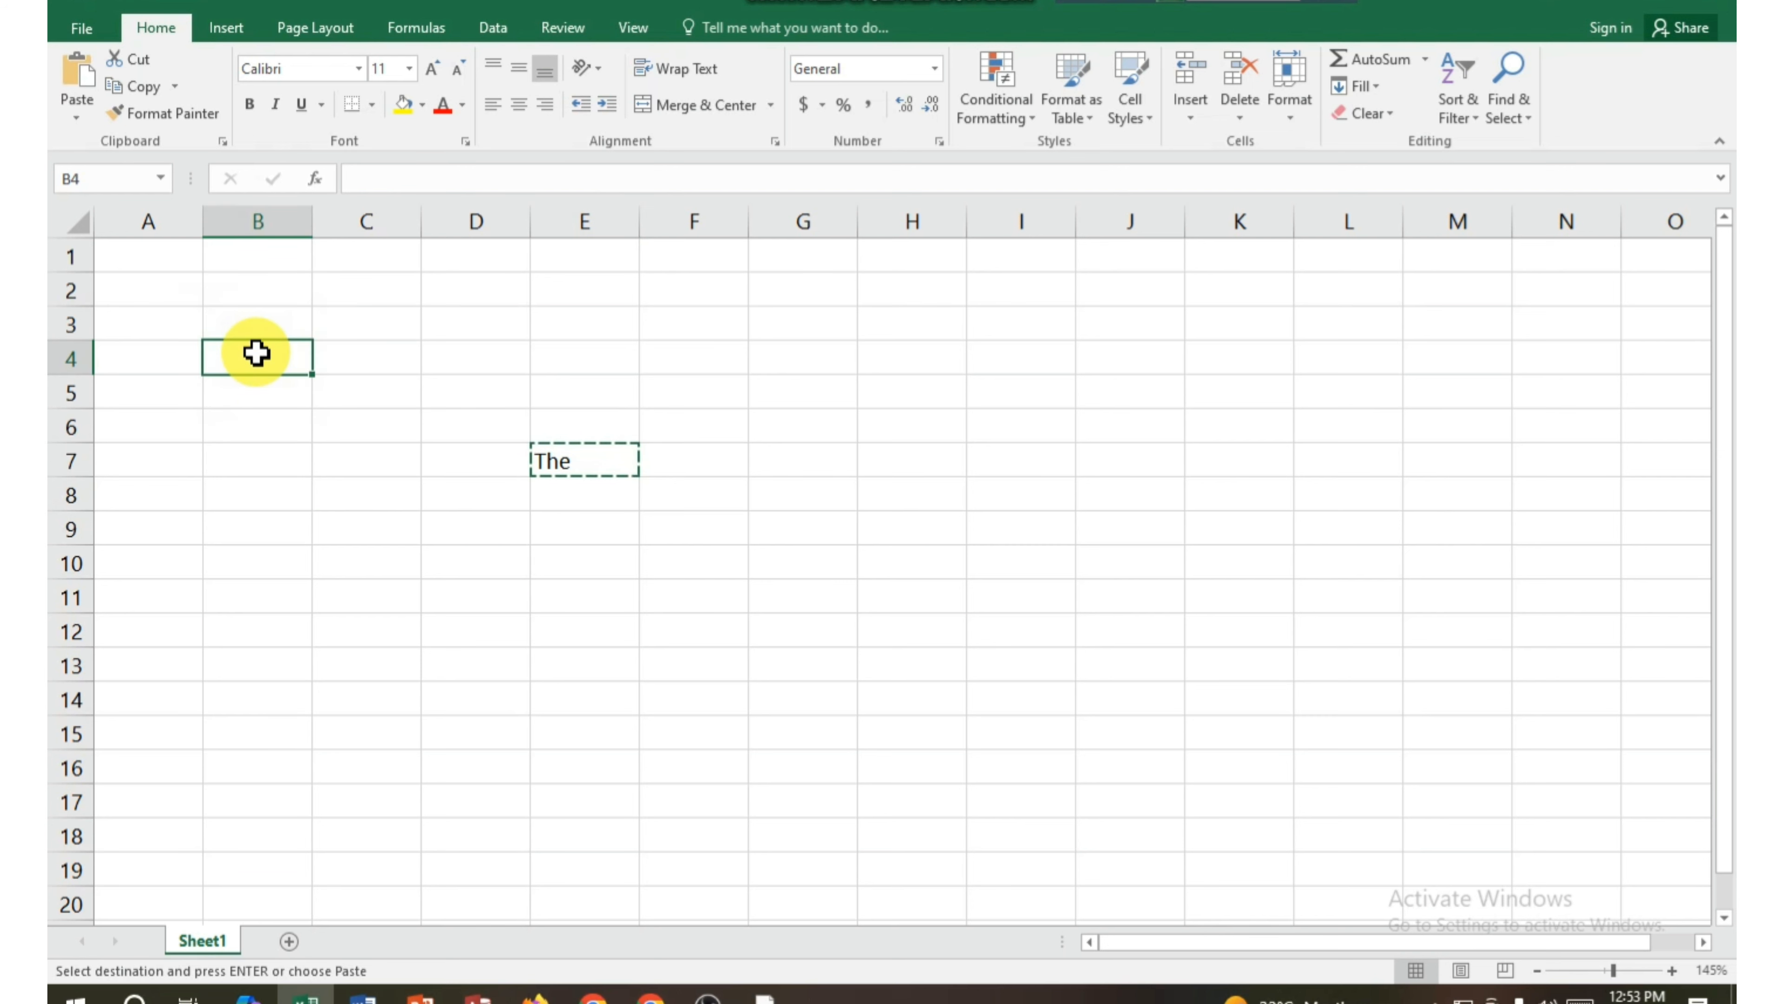
left_click(300, 494)
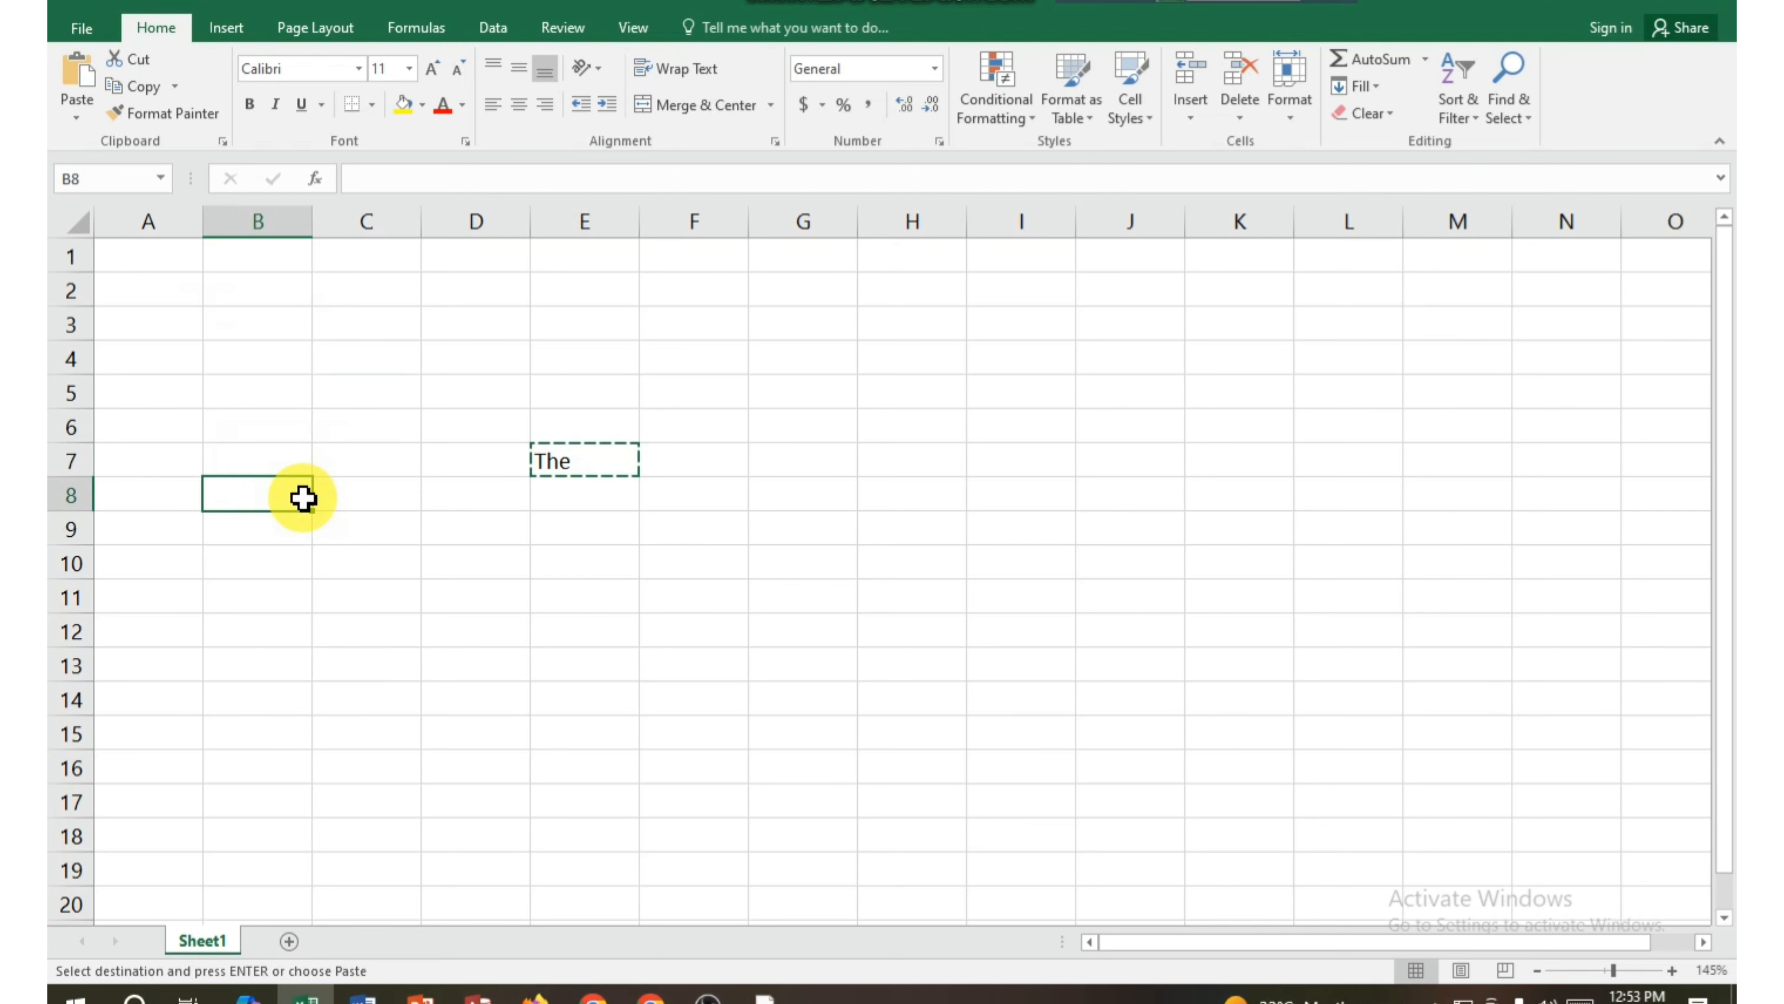
key("ctrl+v")
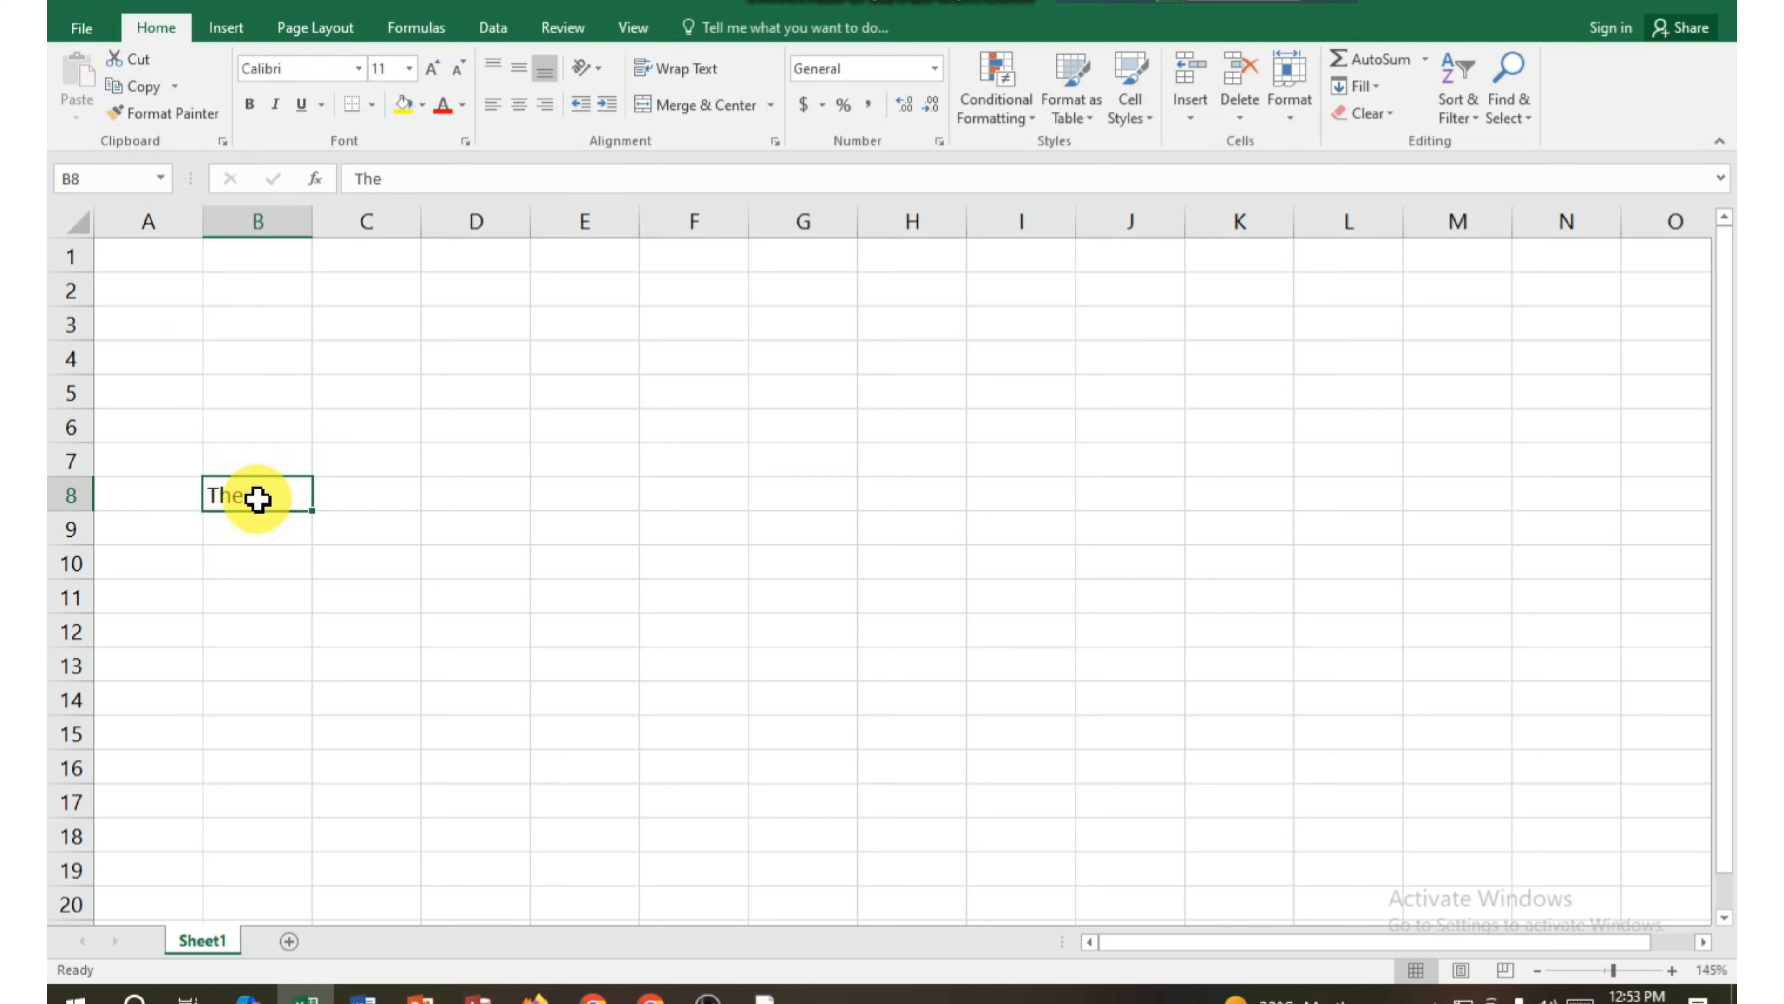
- Copy cell B8 and paste it into cells D8, D10 and D12, ending copy mode when done
left_click(144, 85)
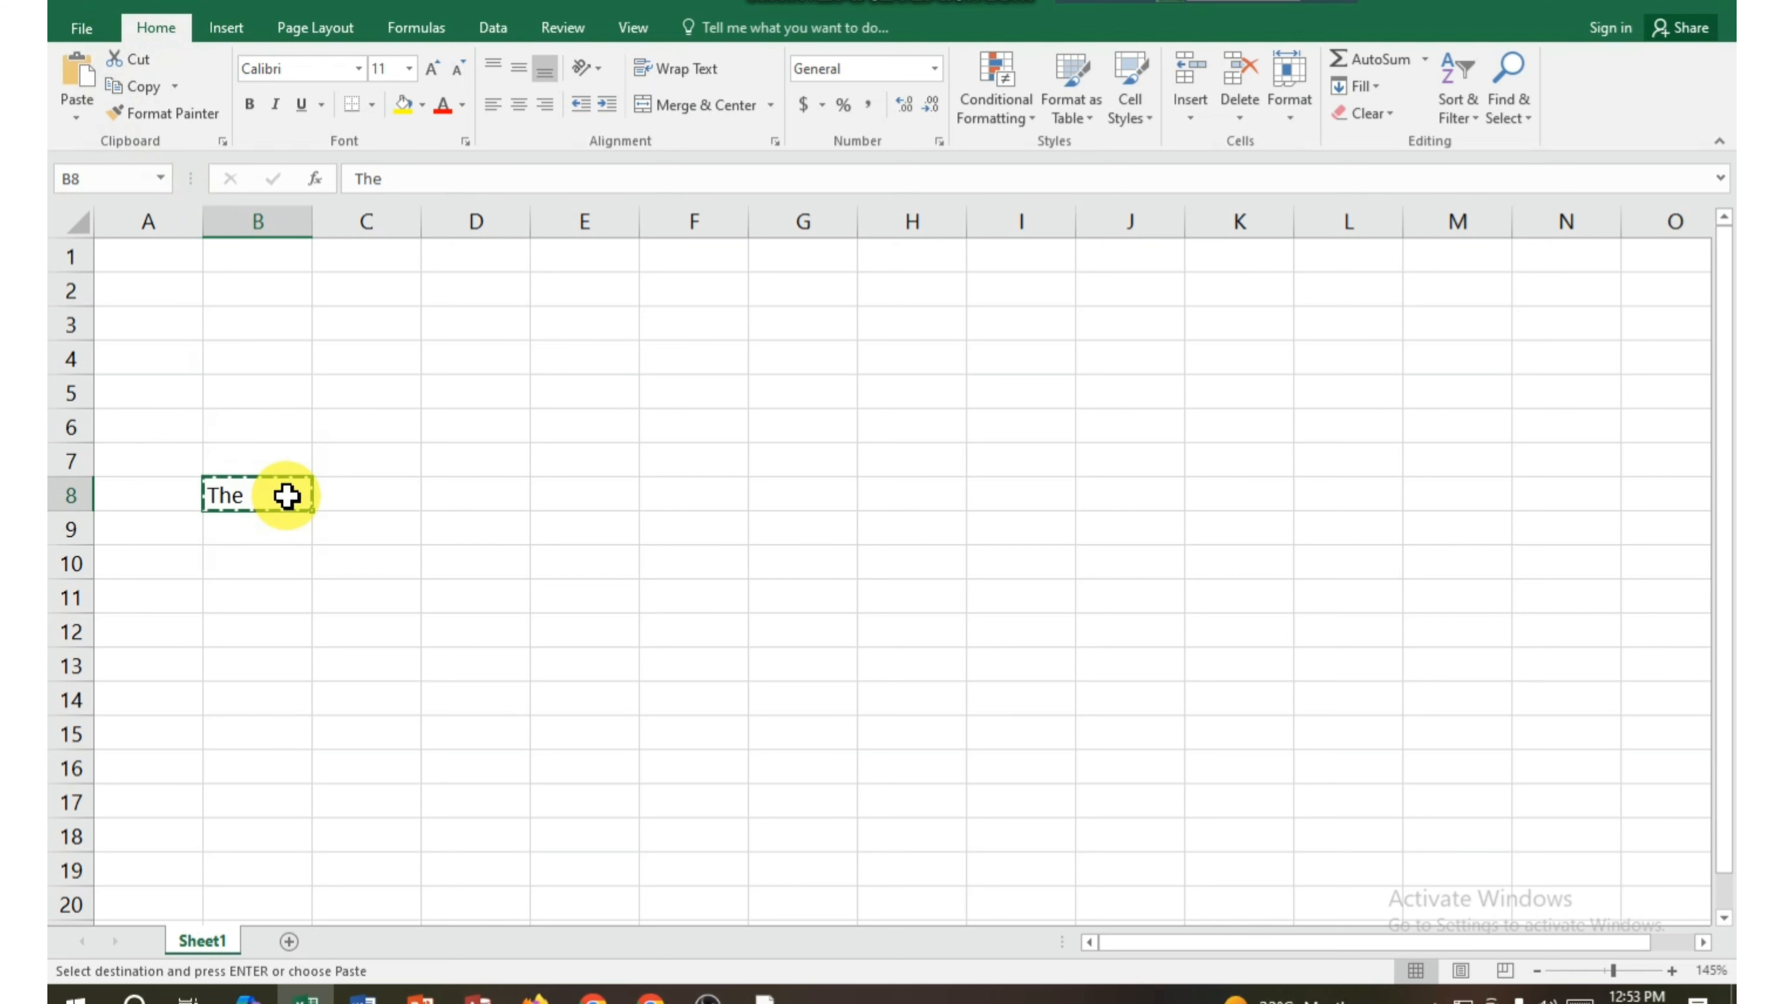
left_click(462, 498)
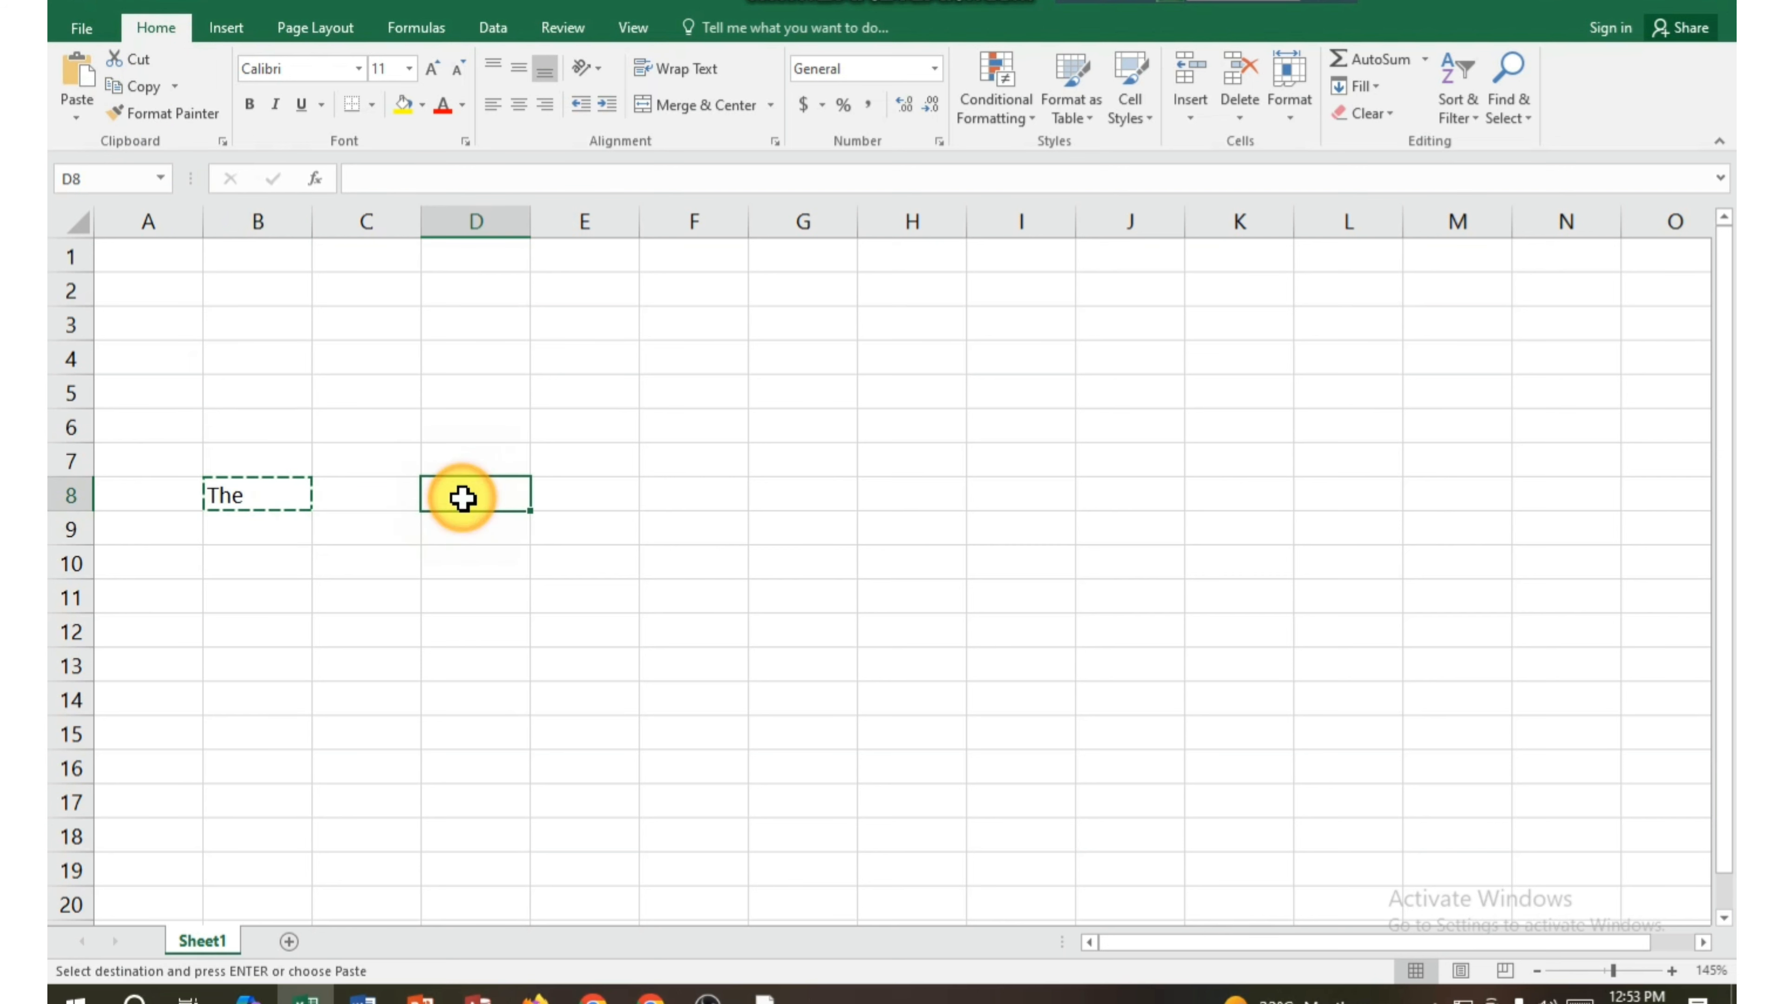
left_click(74, 74)
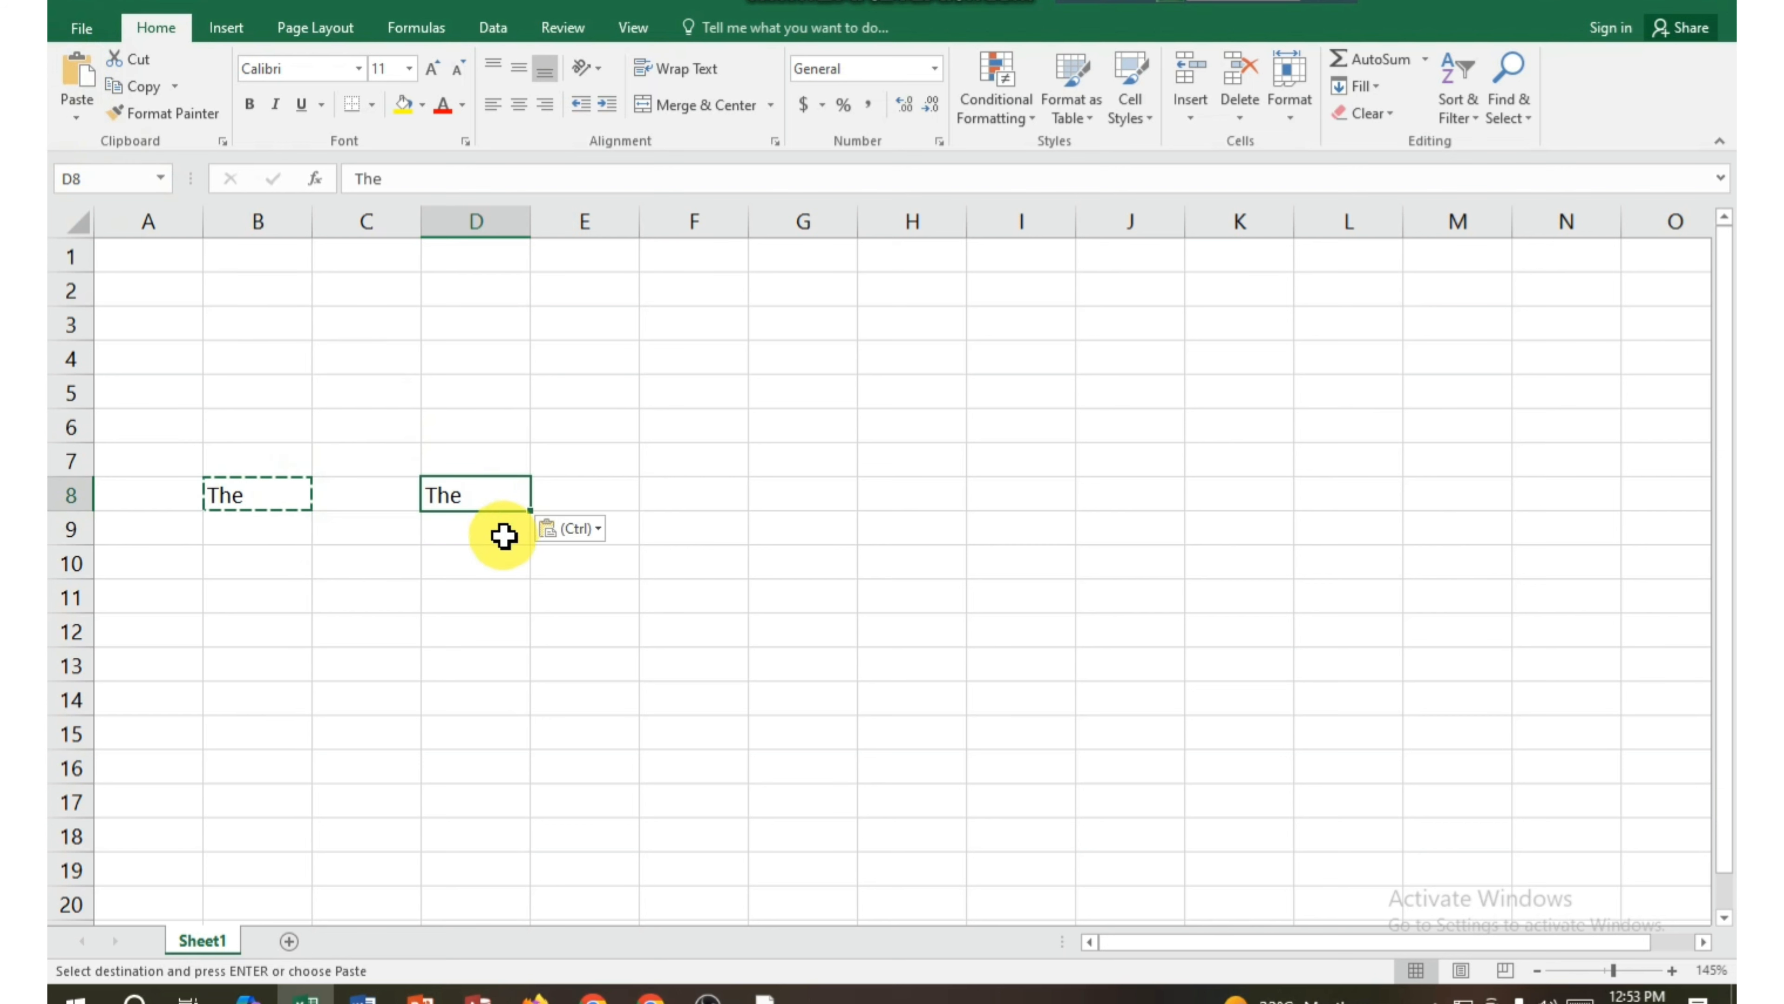
left_click(492, 557)
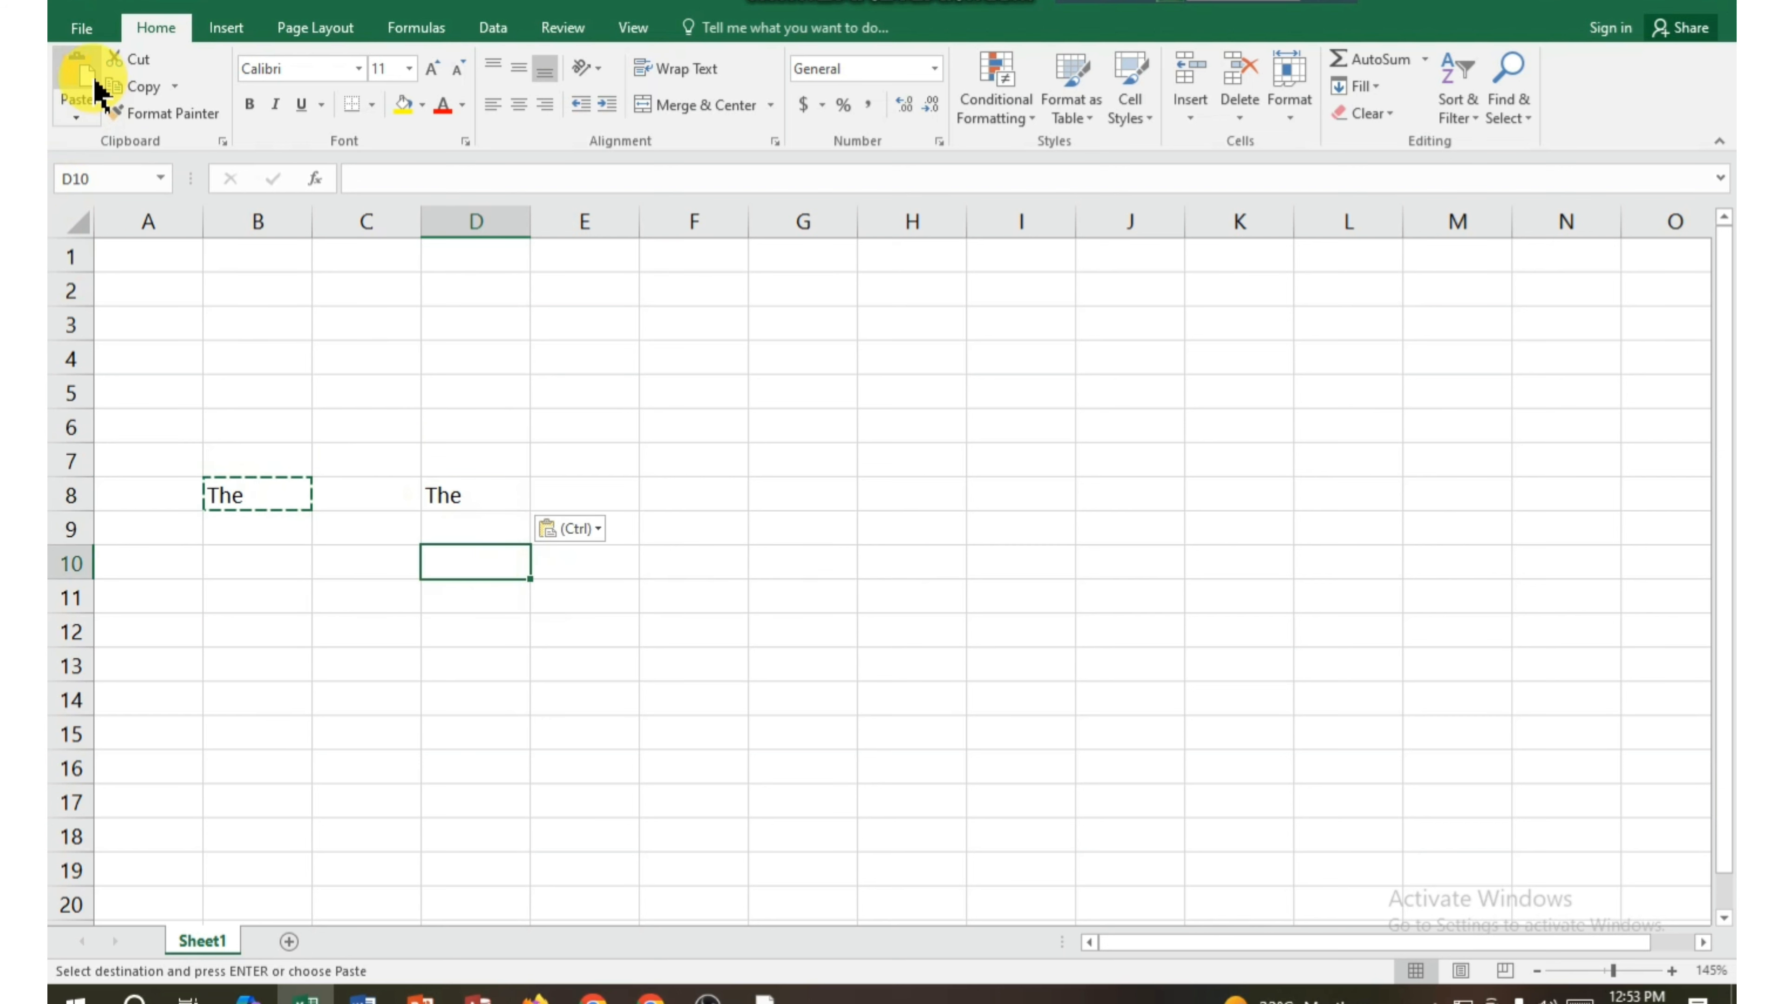
left_click(74, 74)
left_click(453, 628)
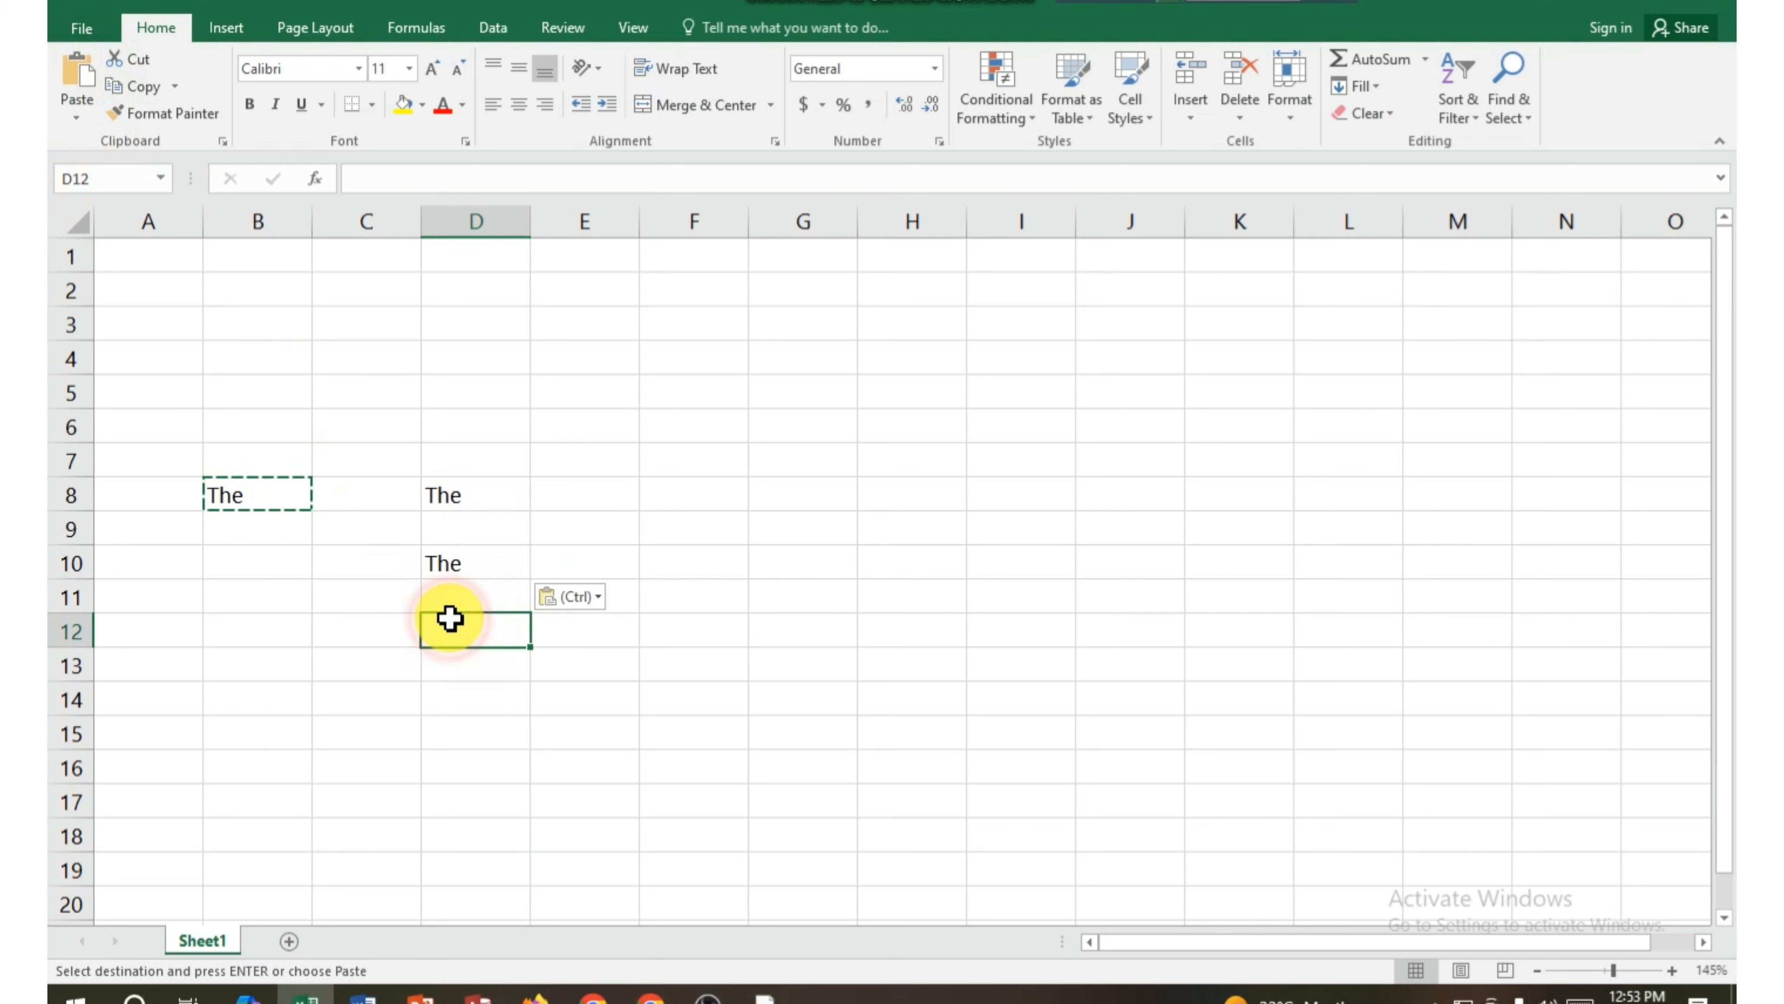
left_click(79, 77)
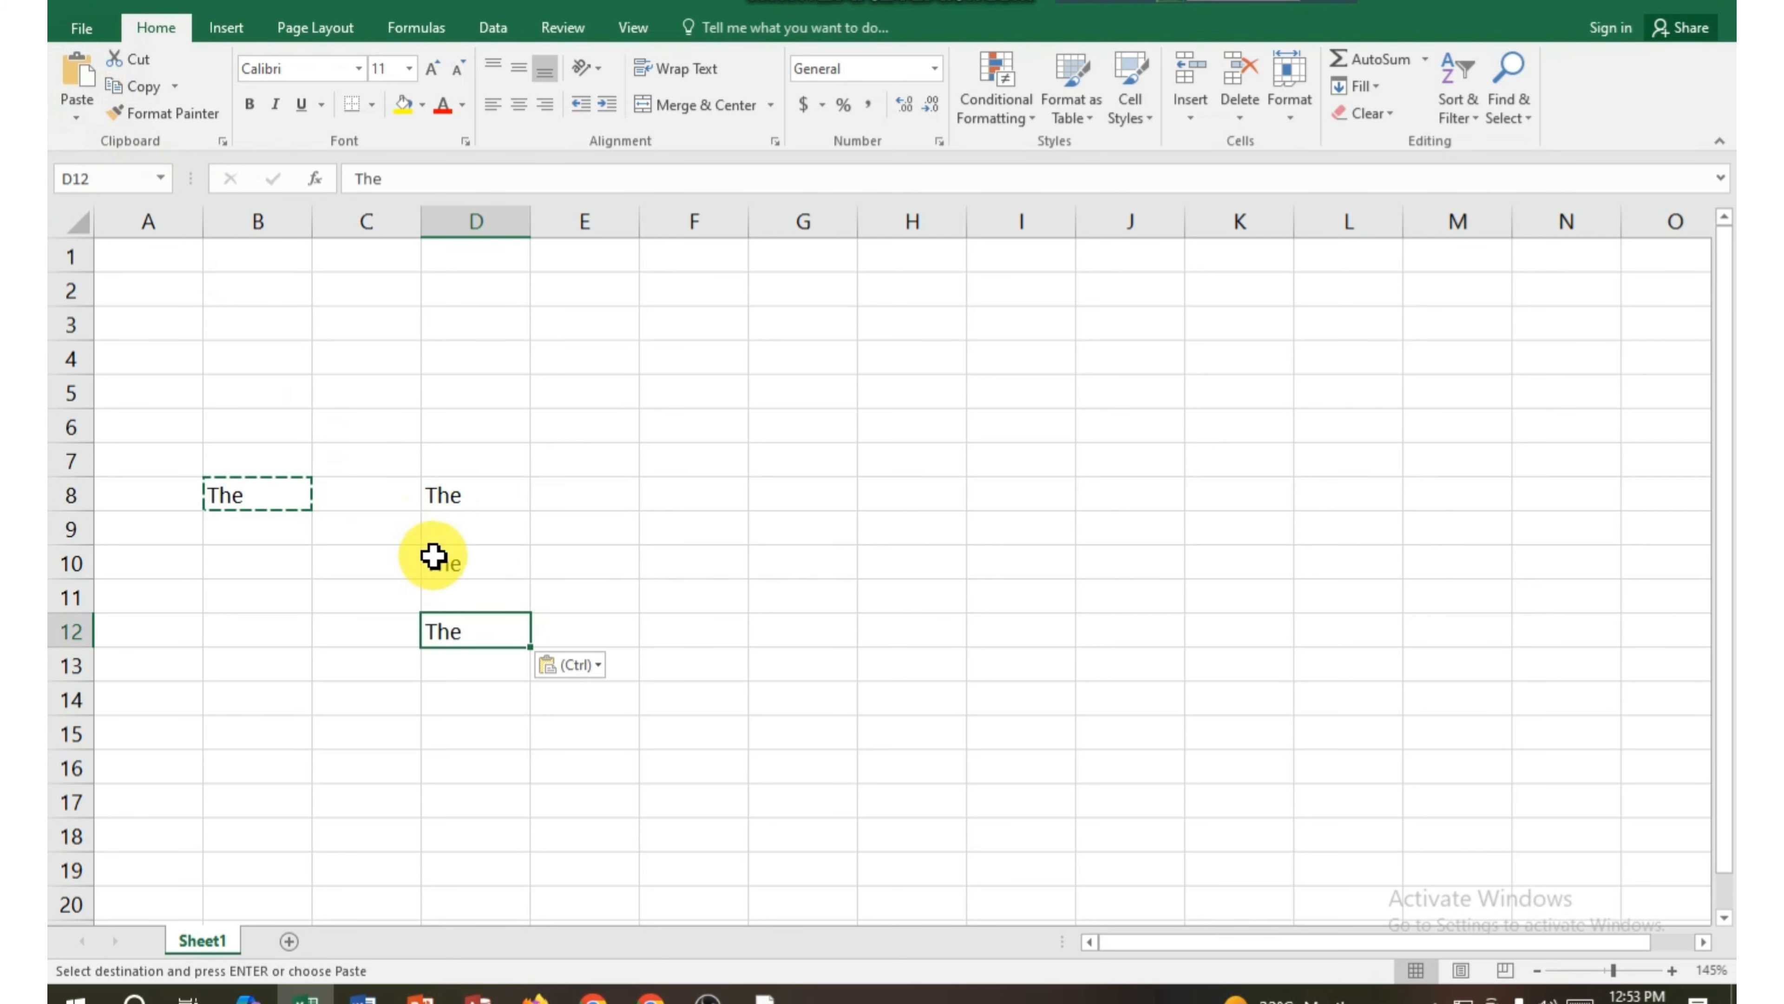
key("Escape")
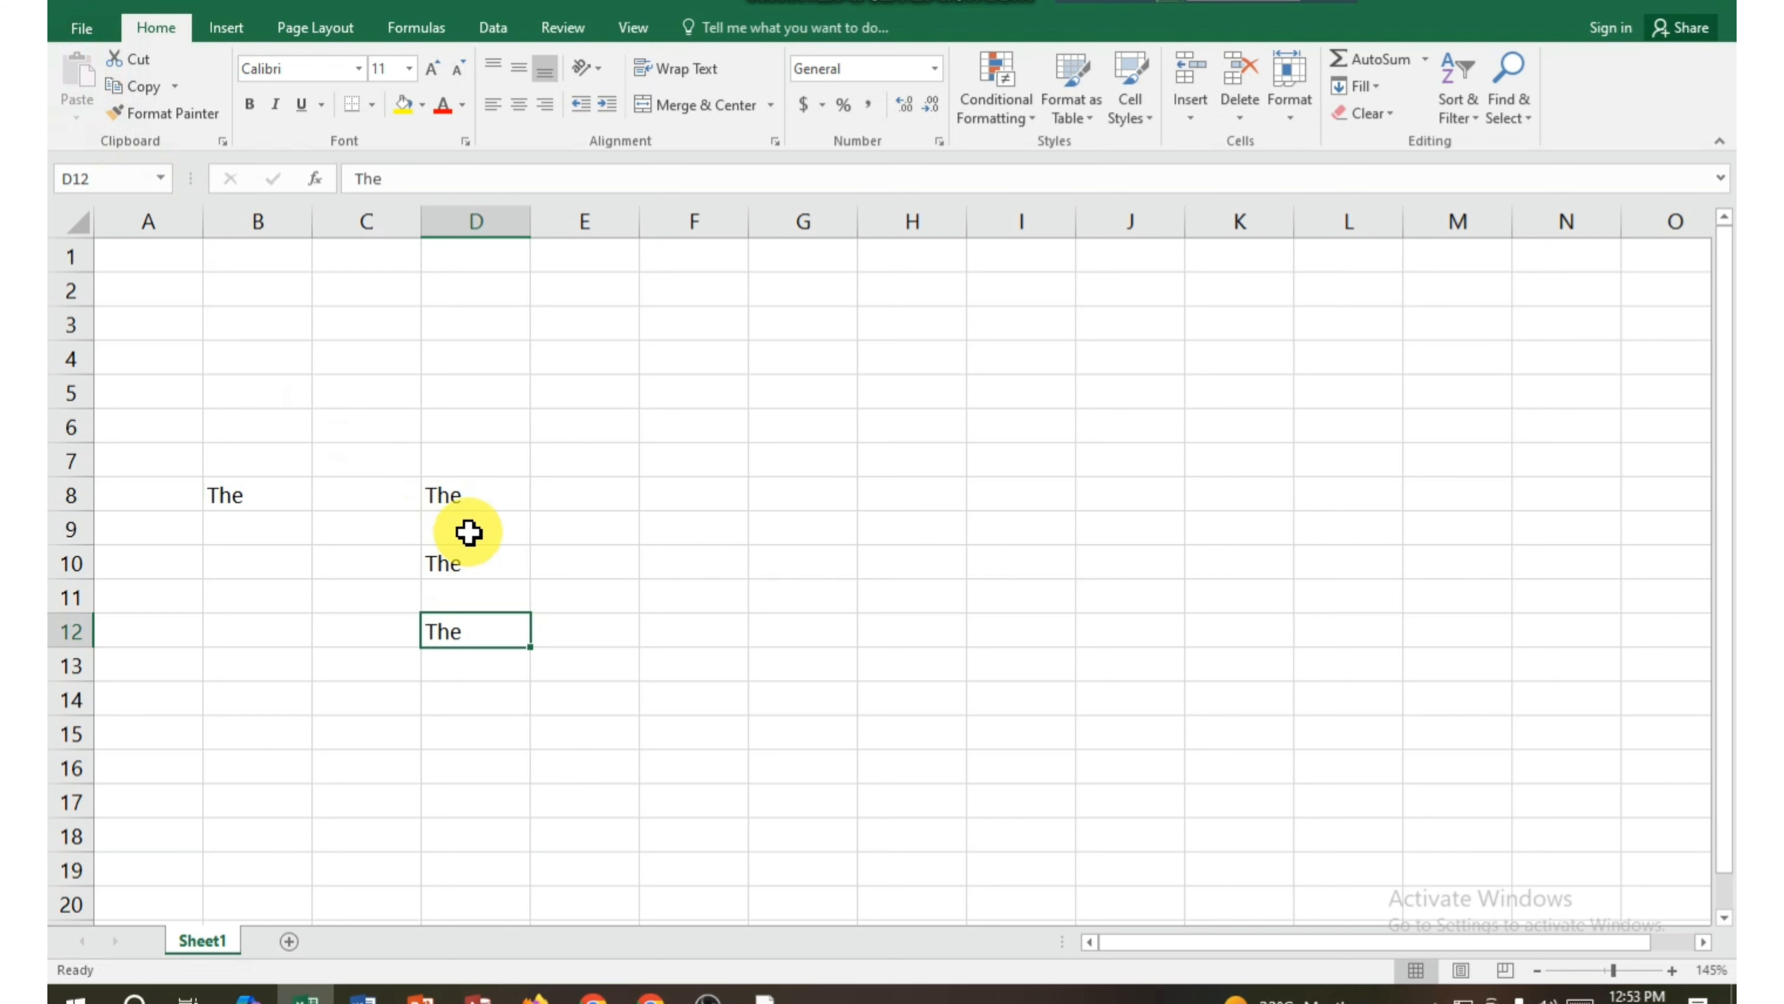
- Copy cell B8 into the two cells directly below it, B9 and B10, and end copy mode
left_click(467, 529)
left_click(235, 495)
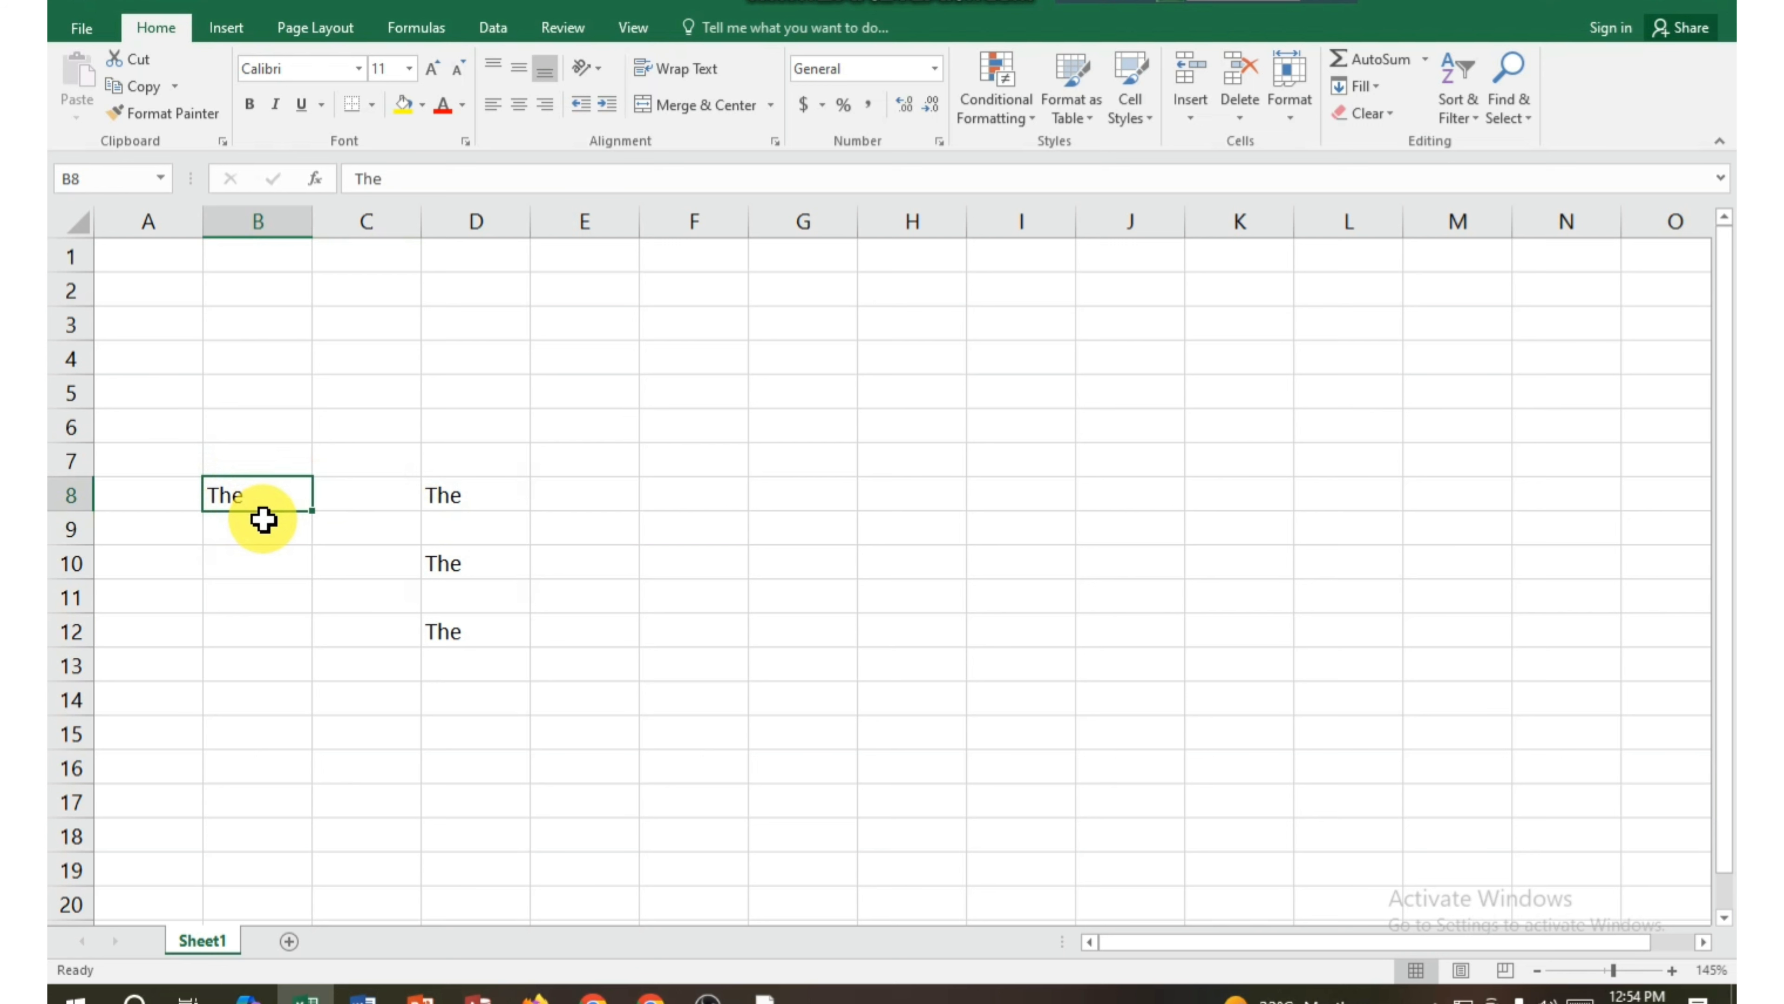
key("ctrl+c")
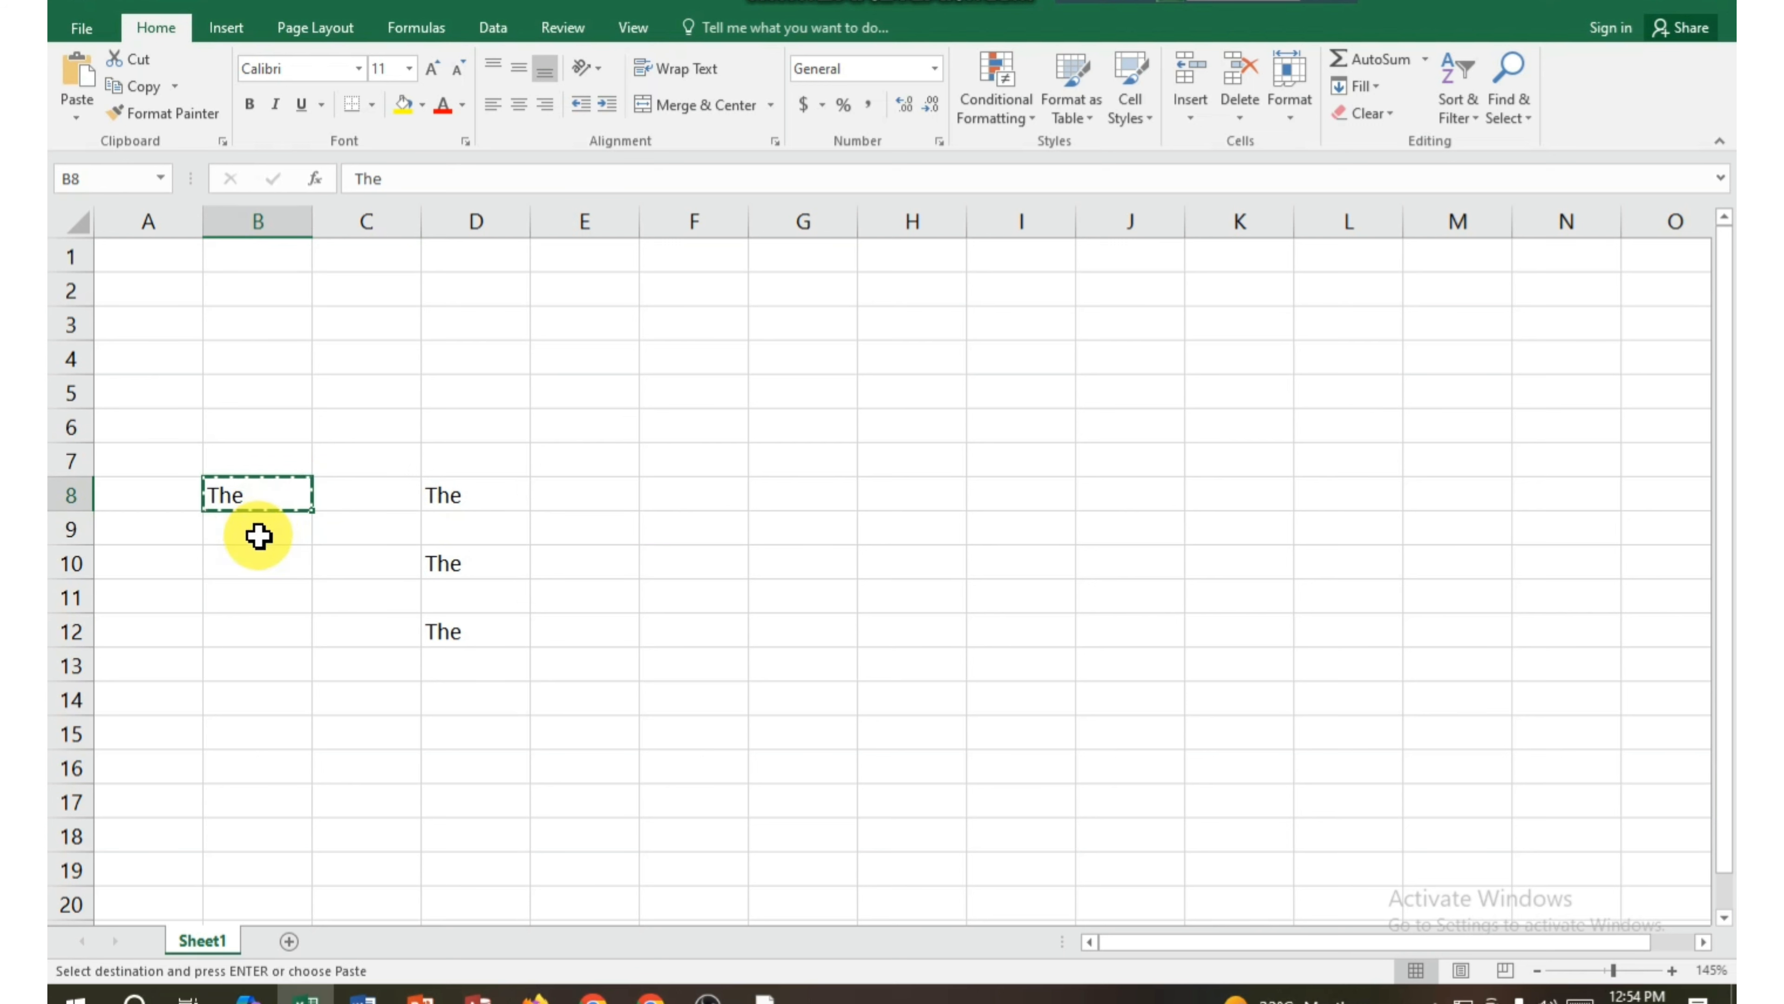
left_click(258, 536)
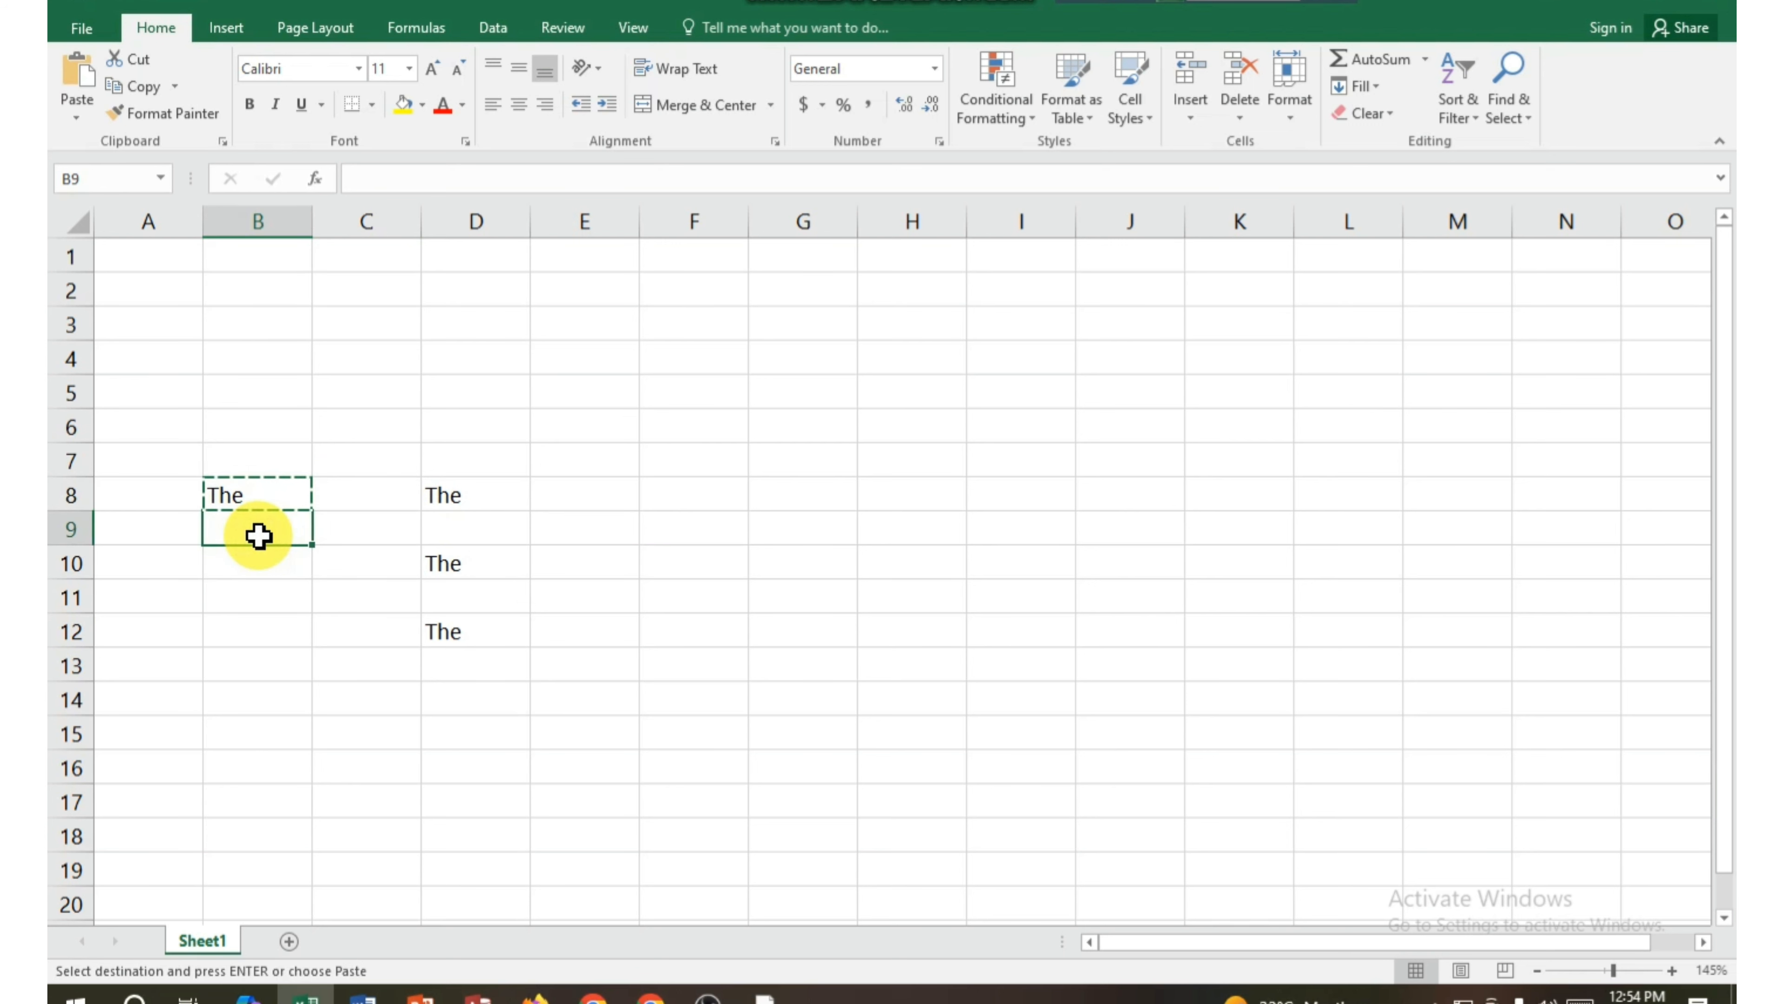
left_click(250, 566)
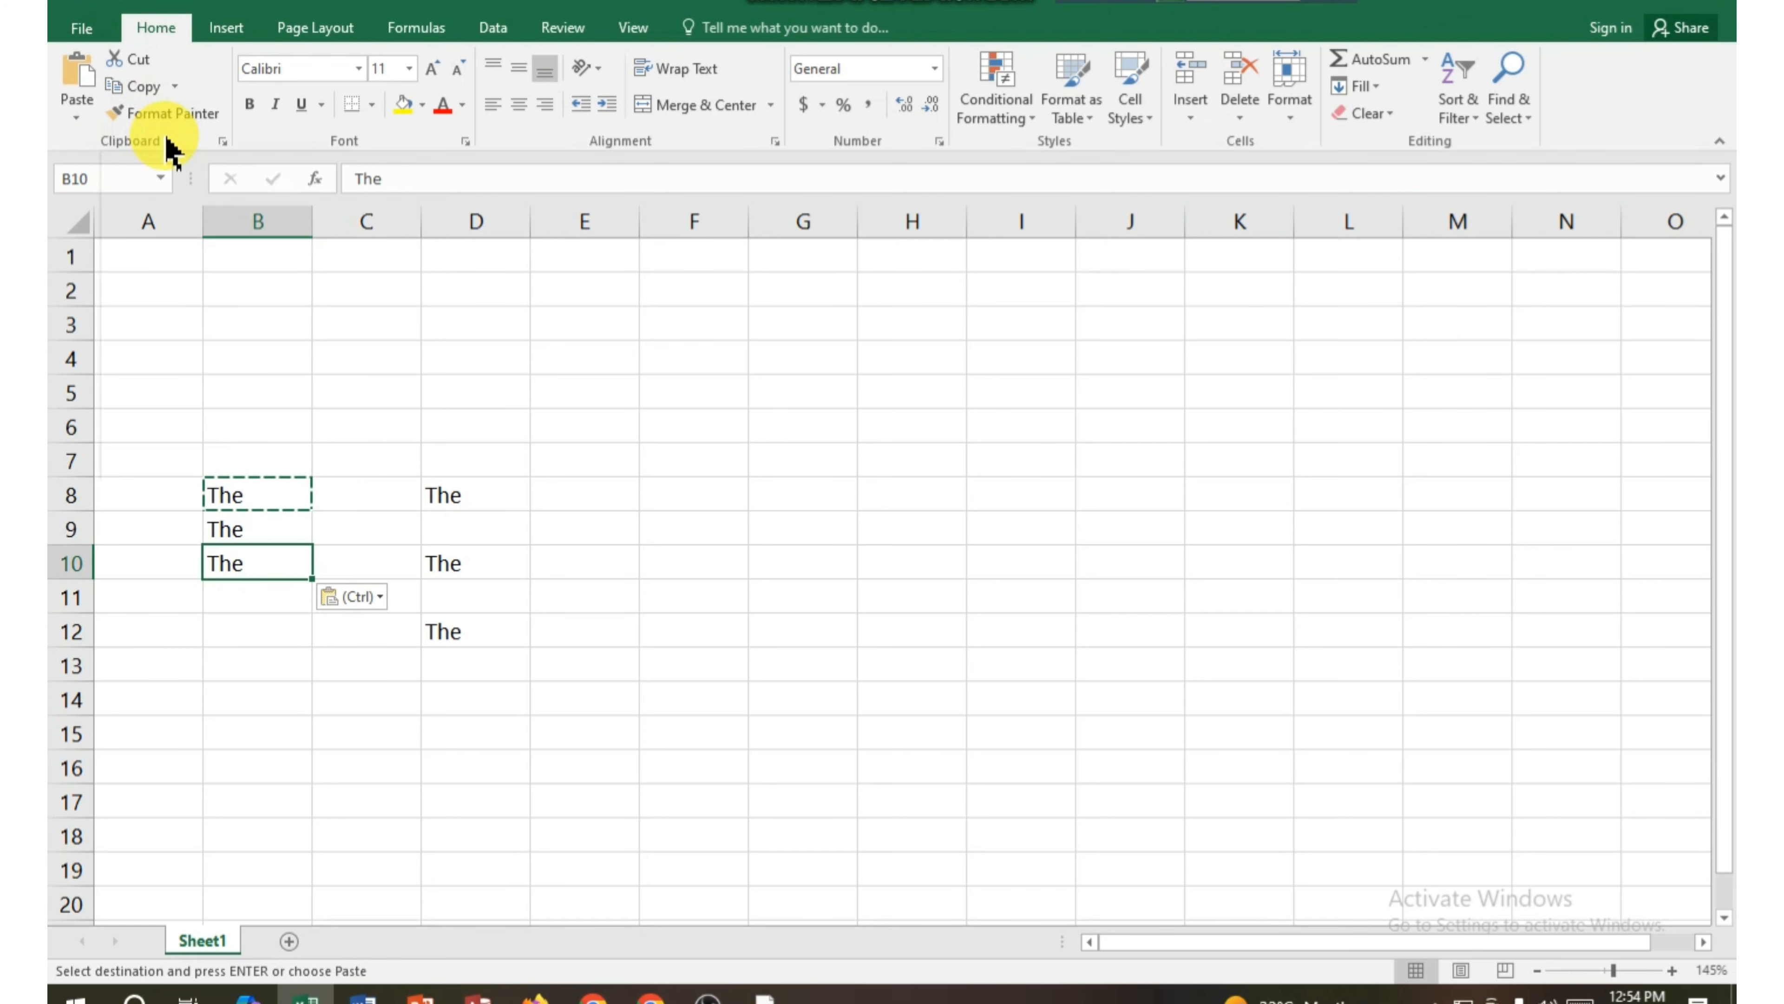
key("Escape")
- Format the text in cell B8 as bold and italic with a red font color
scroll(239, 619, "up", 6)
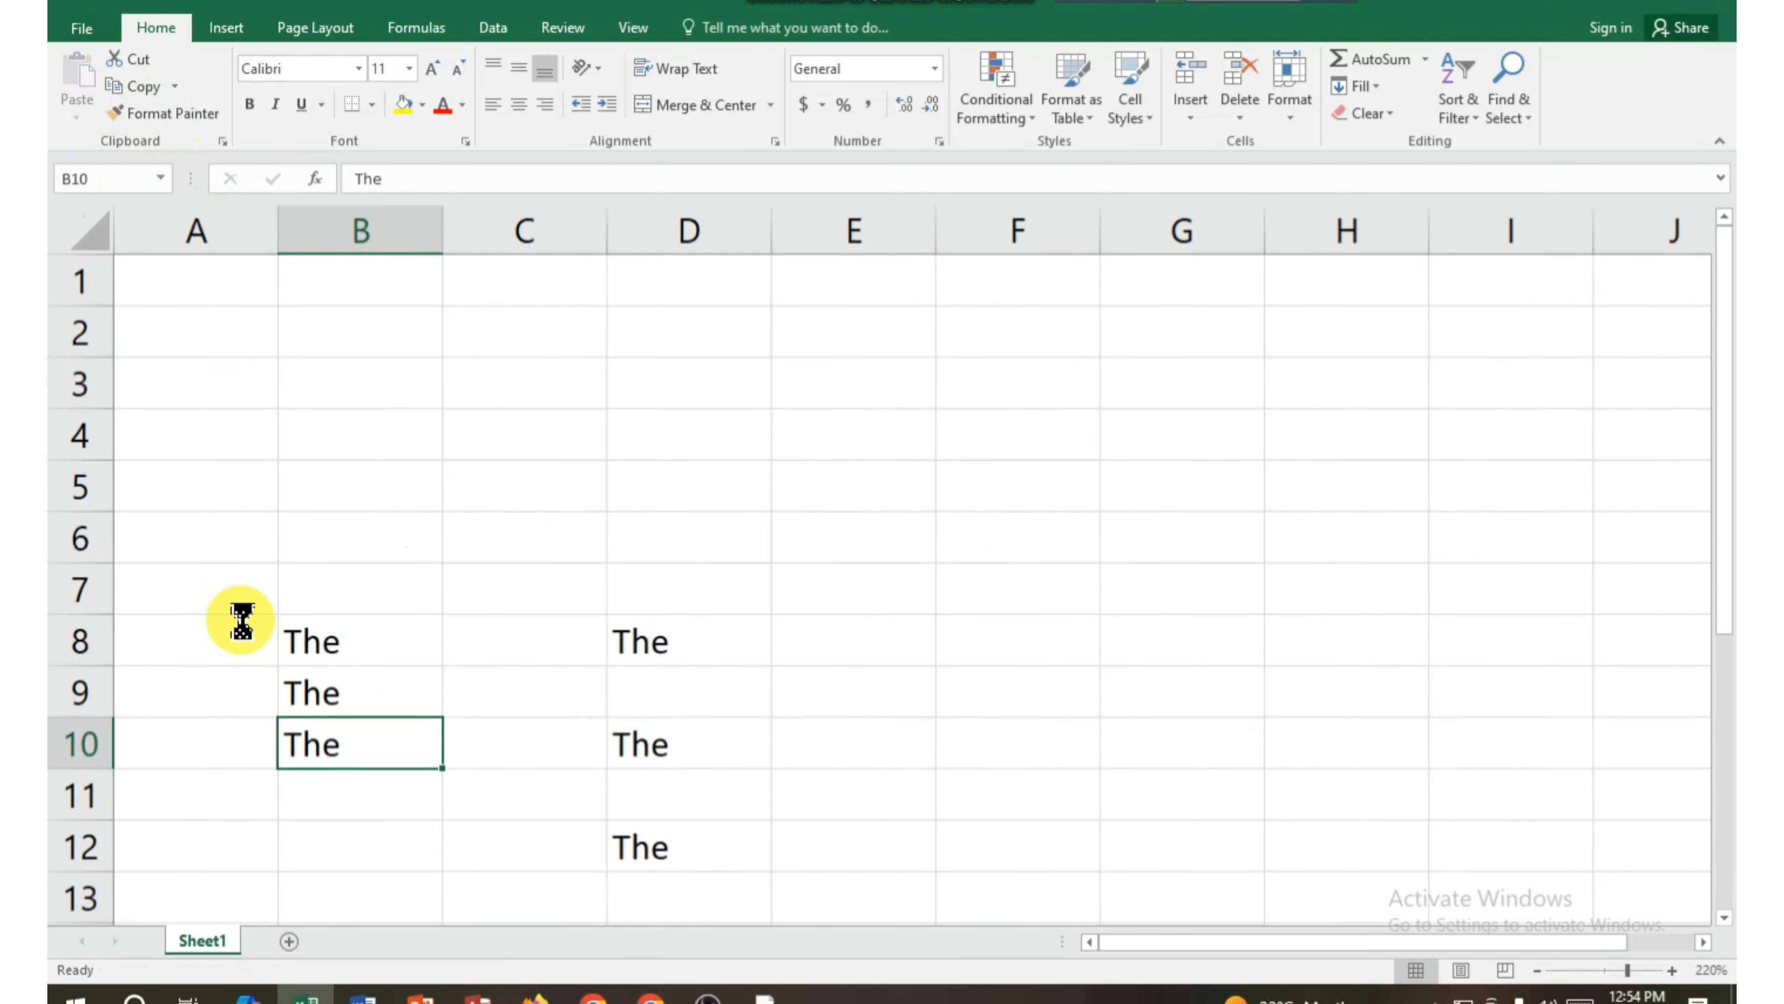
scroll(304, 684, "up", 3)
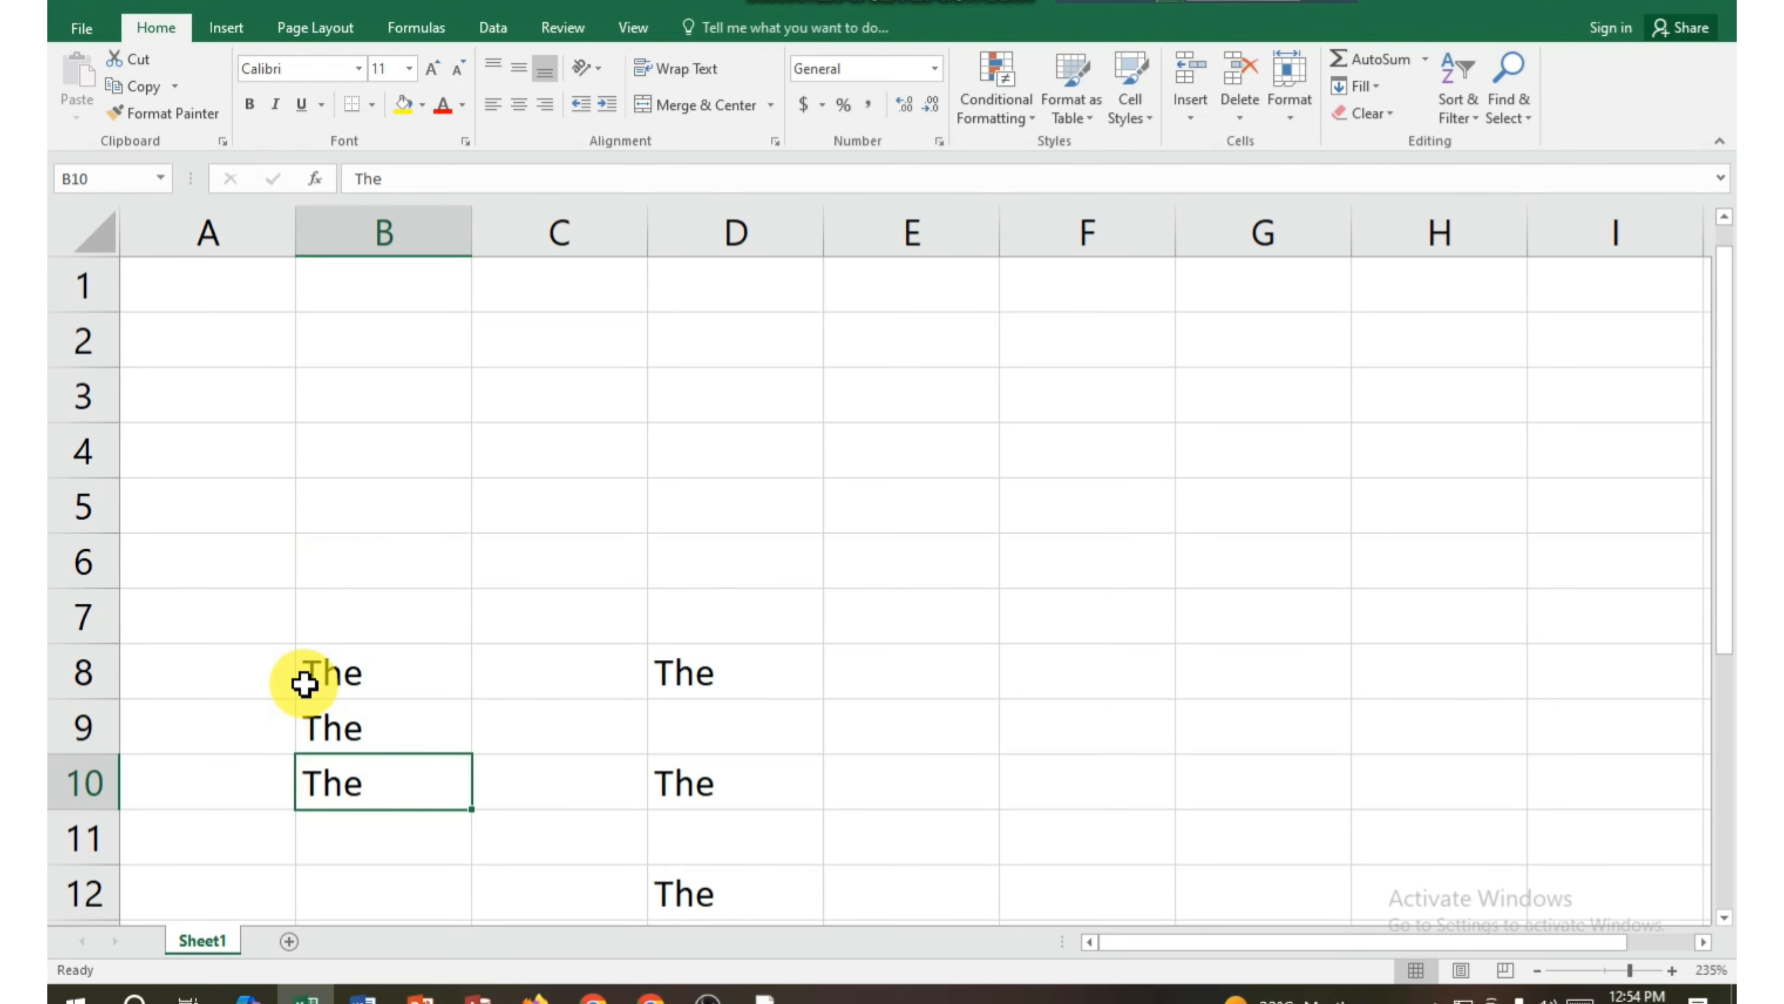
scroll(369, 595, "down", 1)
left_click(386, 513)
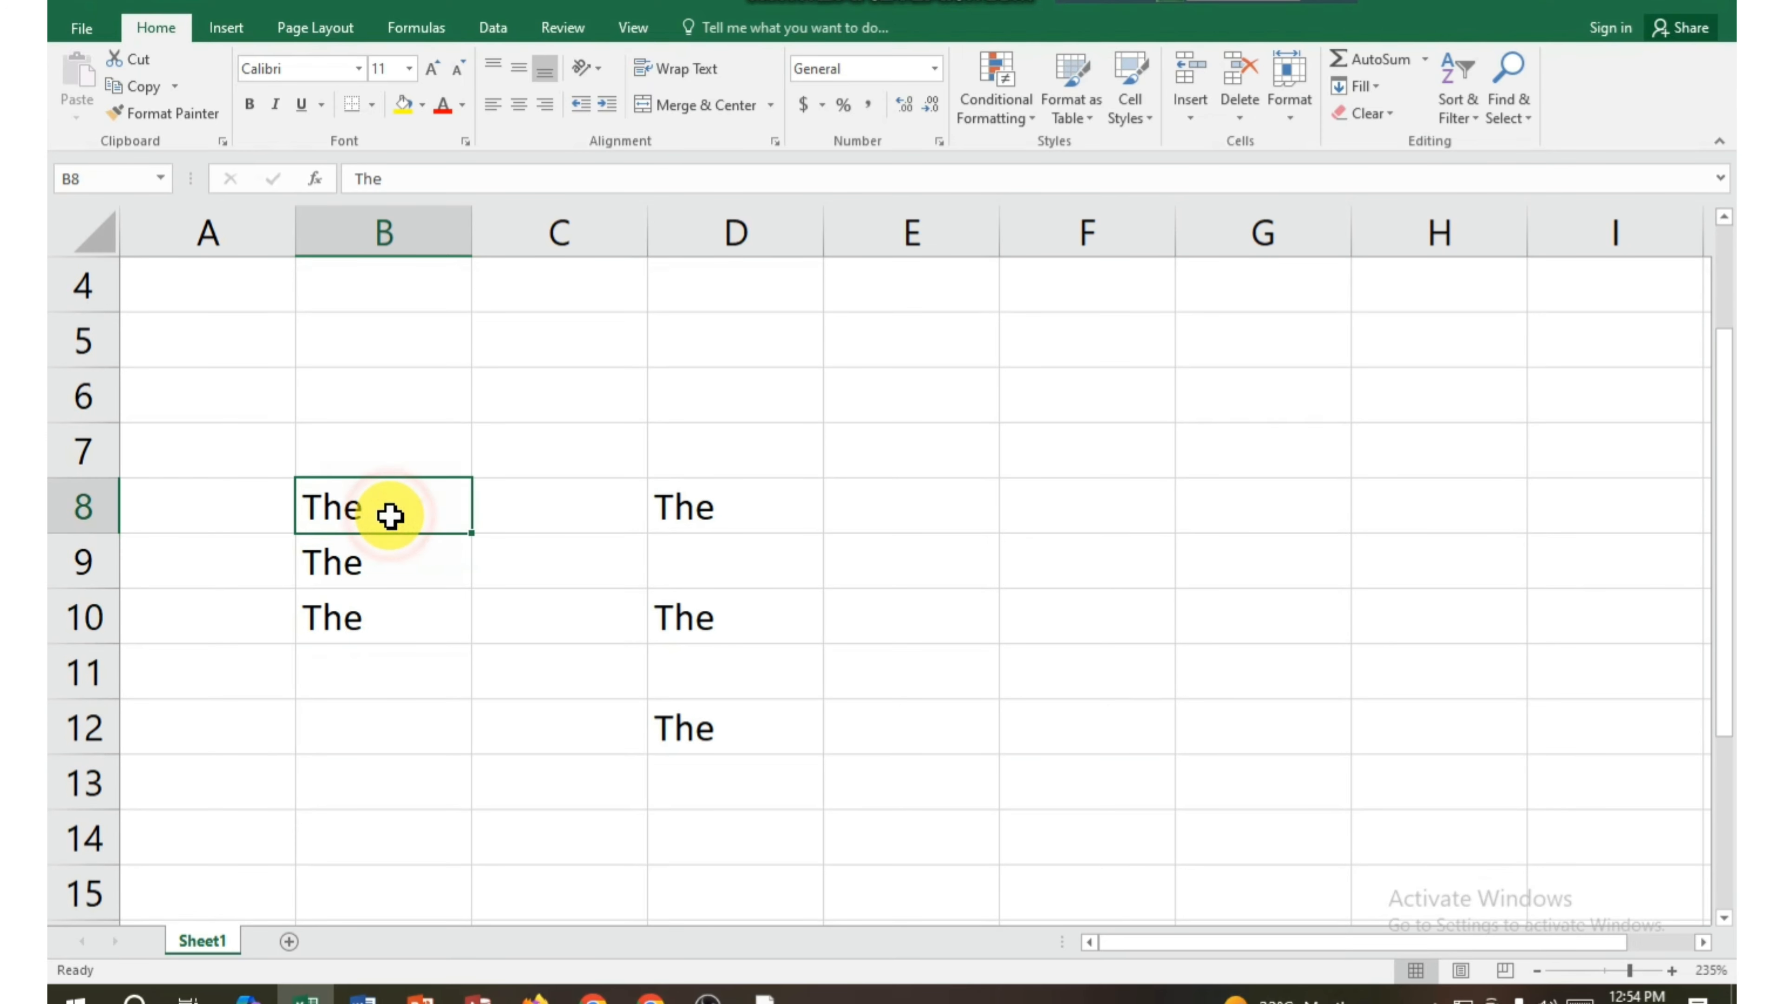
left_click(249, 105)
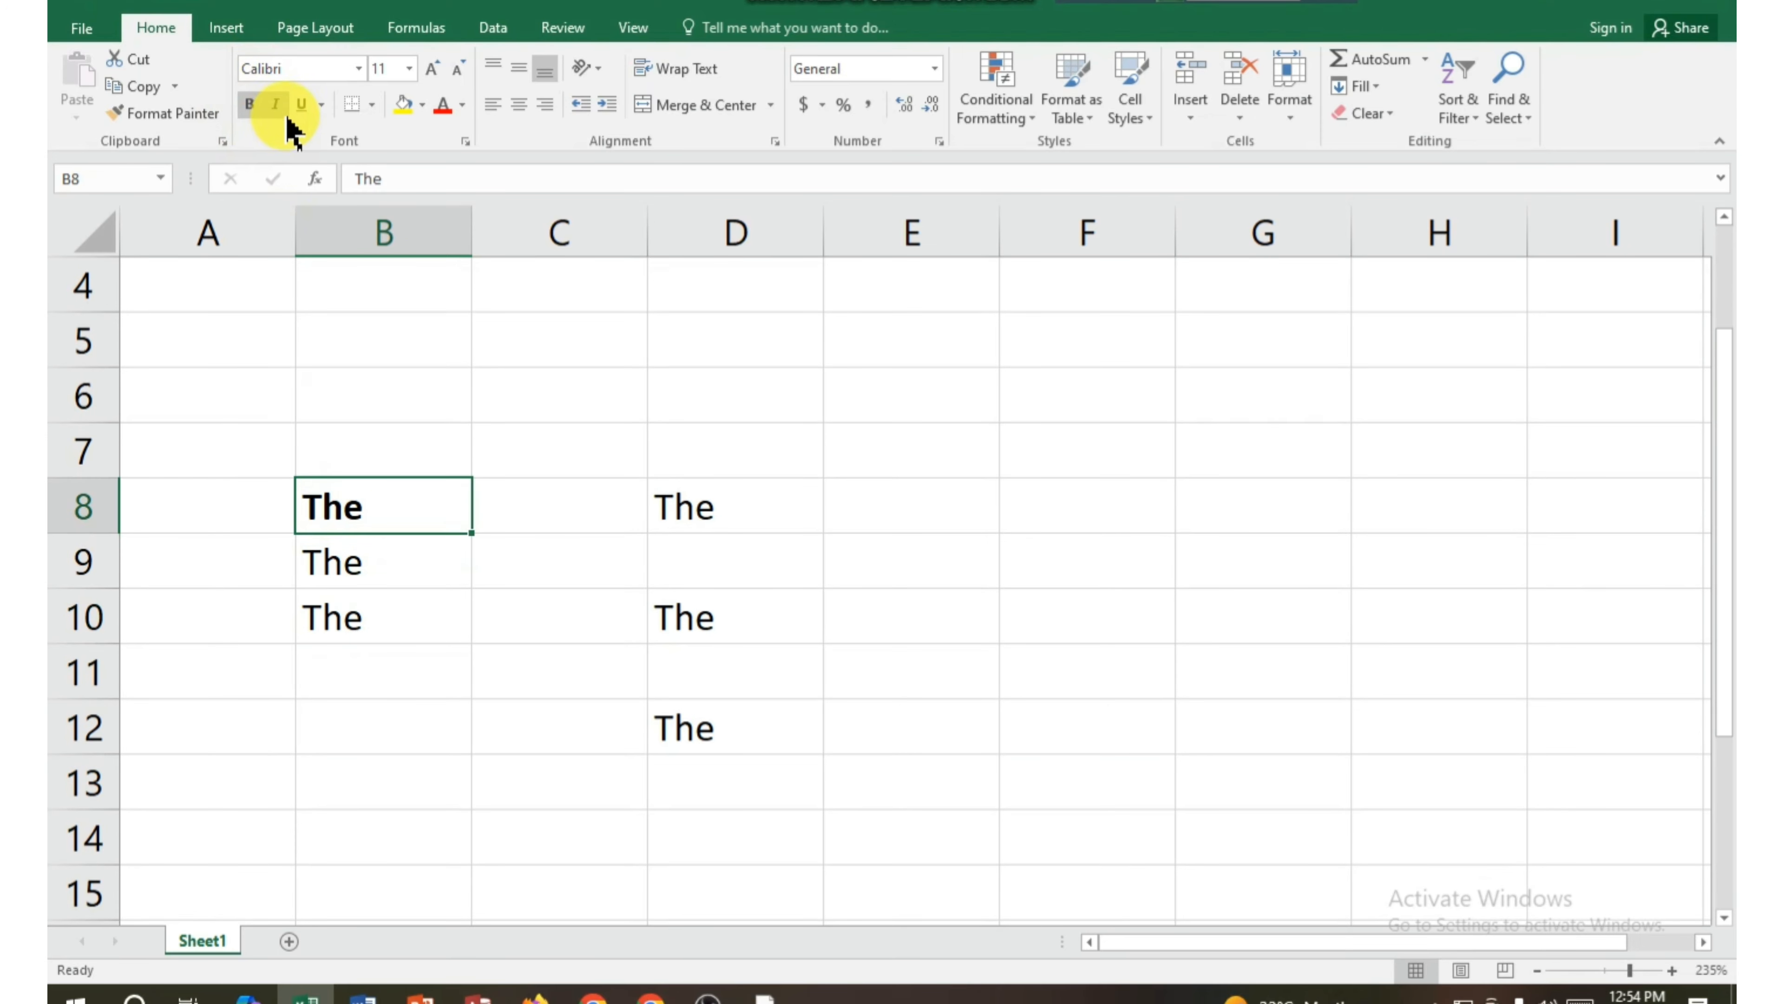
left_click(275, 104)
left_click(444, 105)
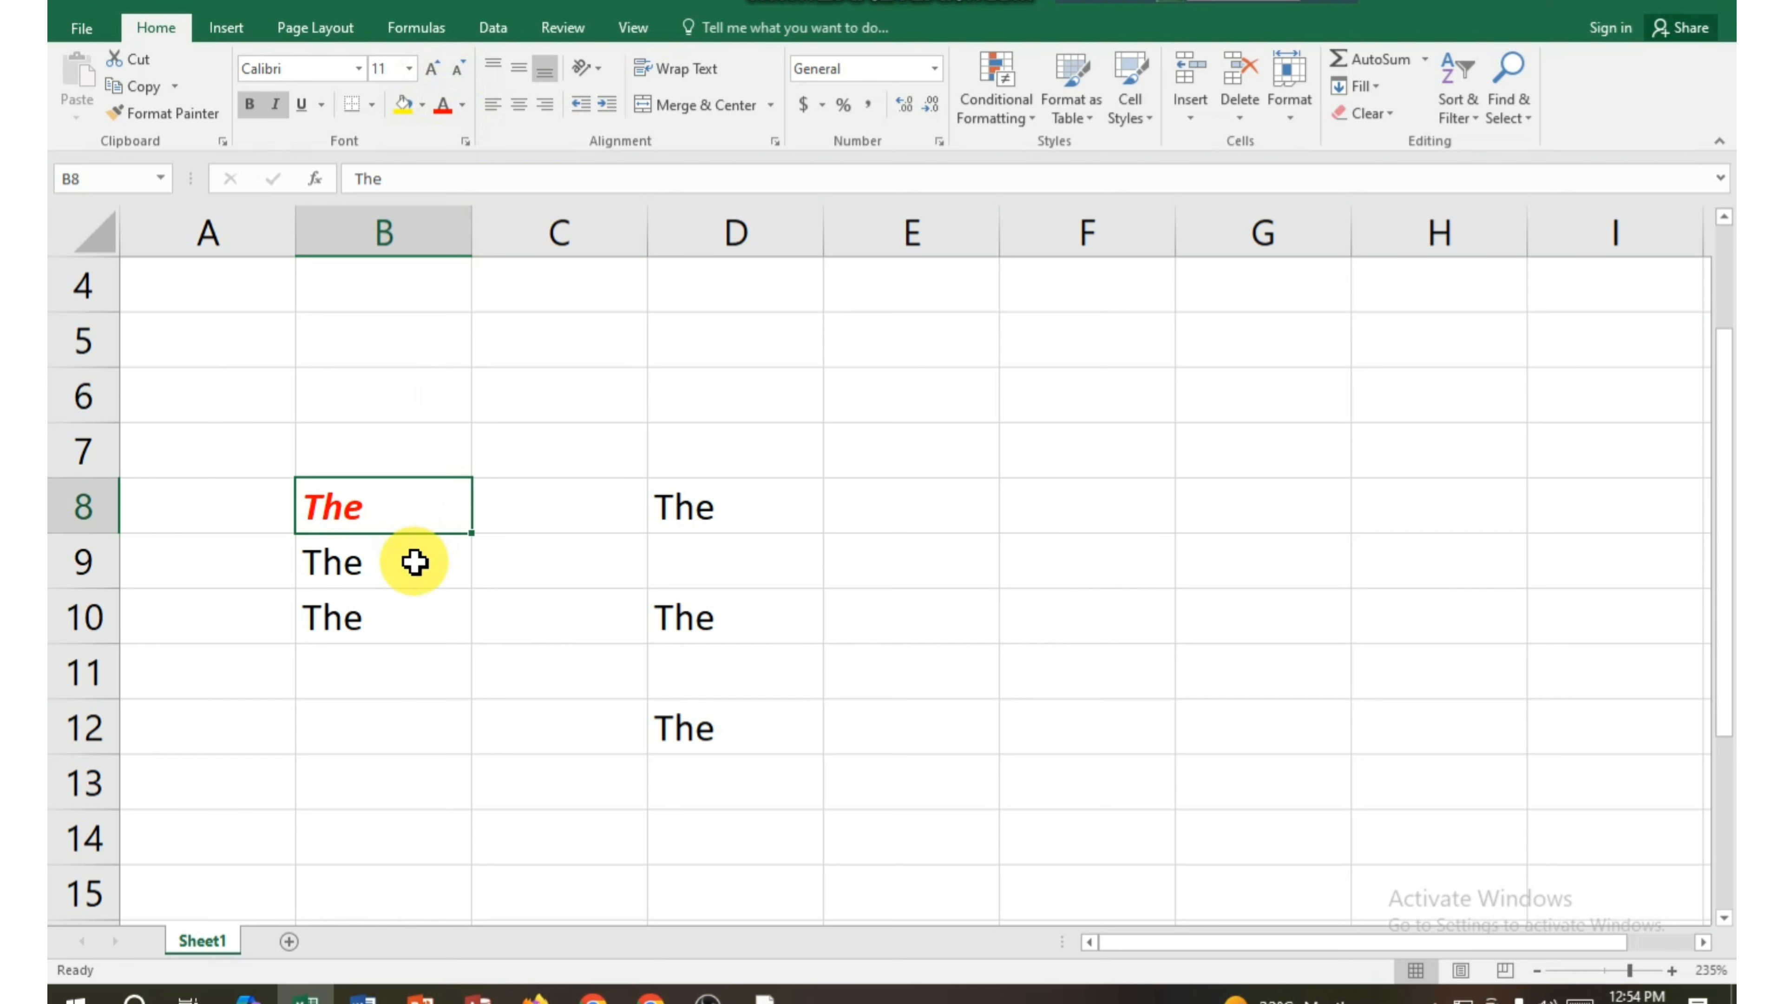
- Apply the formatting of cell B8 to cells B9:B10 with Format Painter
left_click(372, 559)
left_click(350, 504)
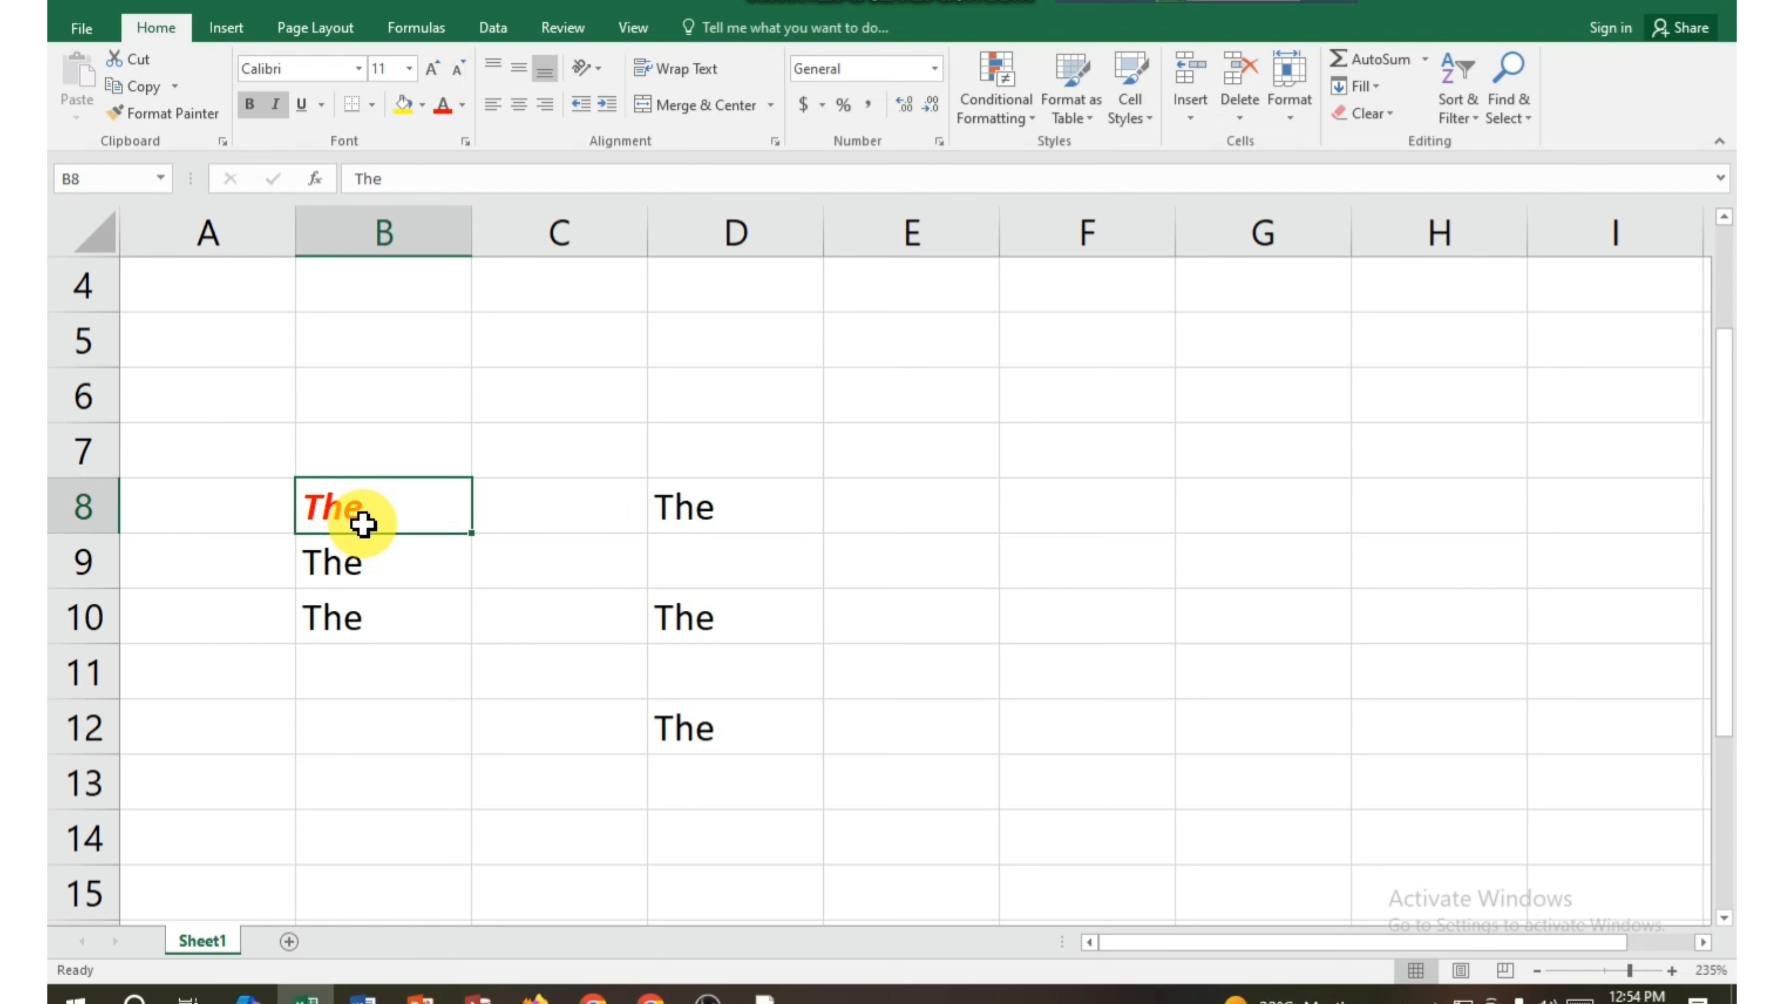
left_click(149, 118)
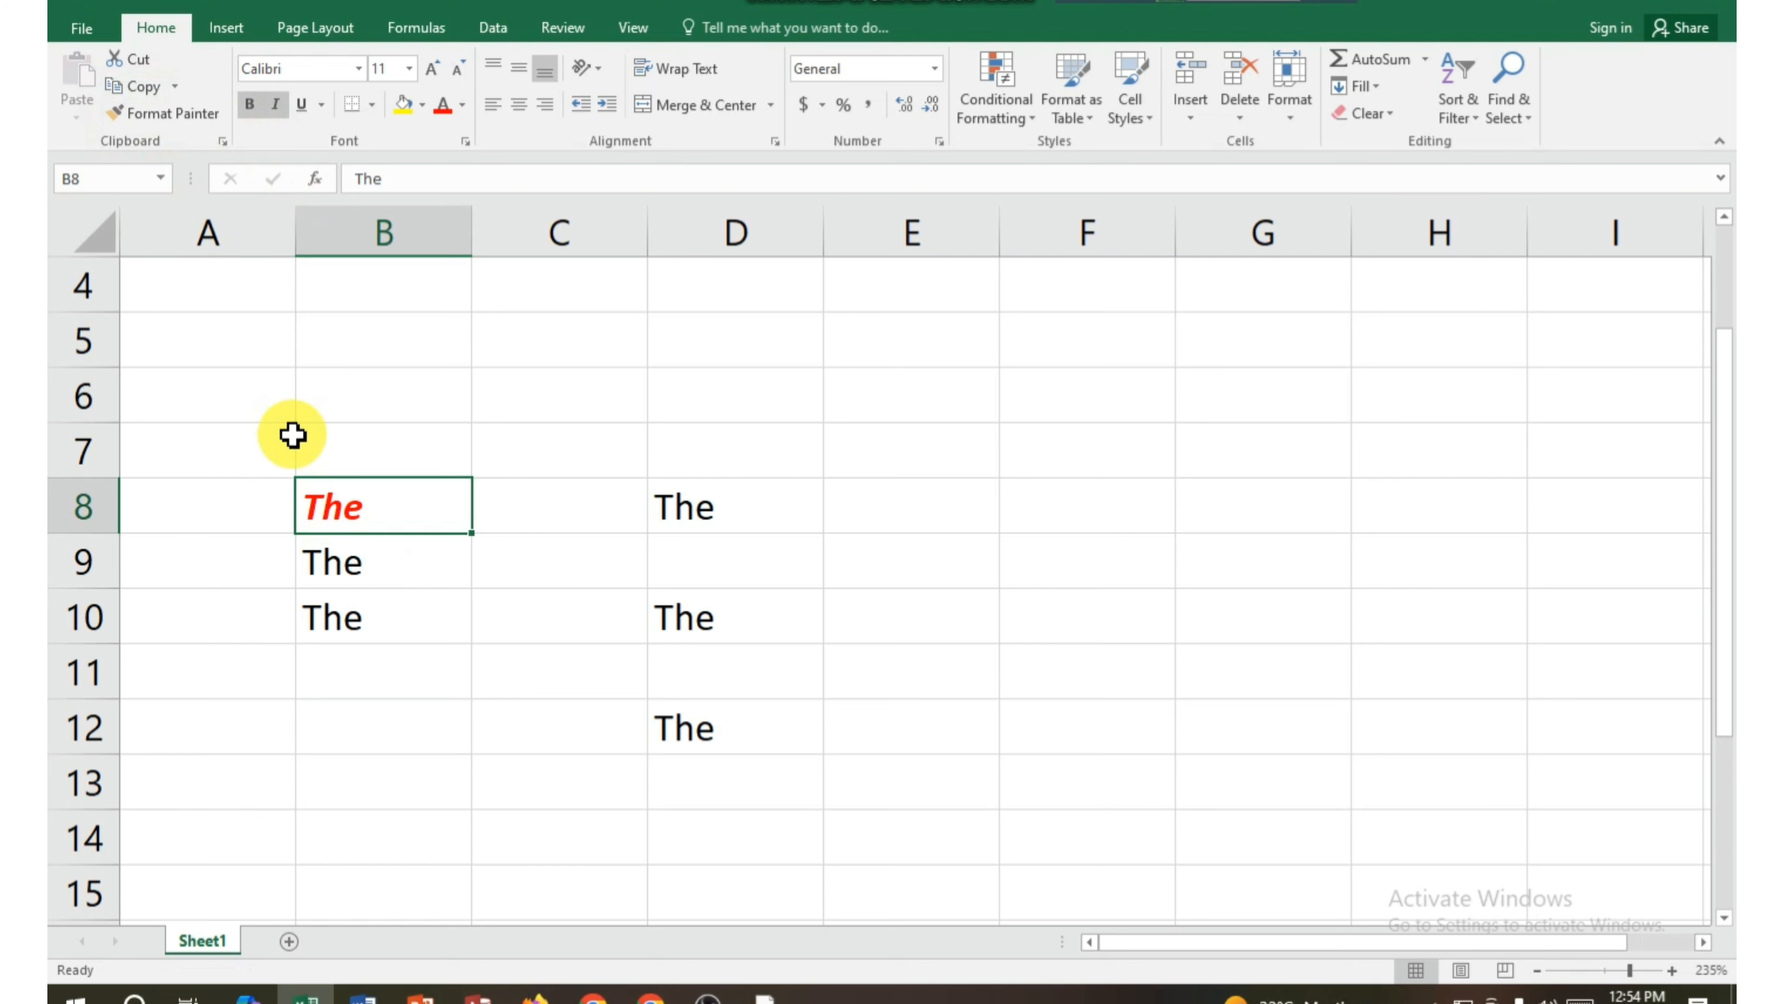
left_click(151, 112)
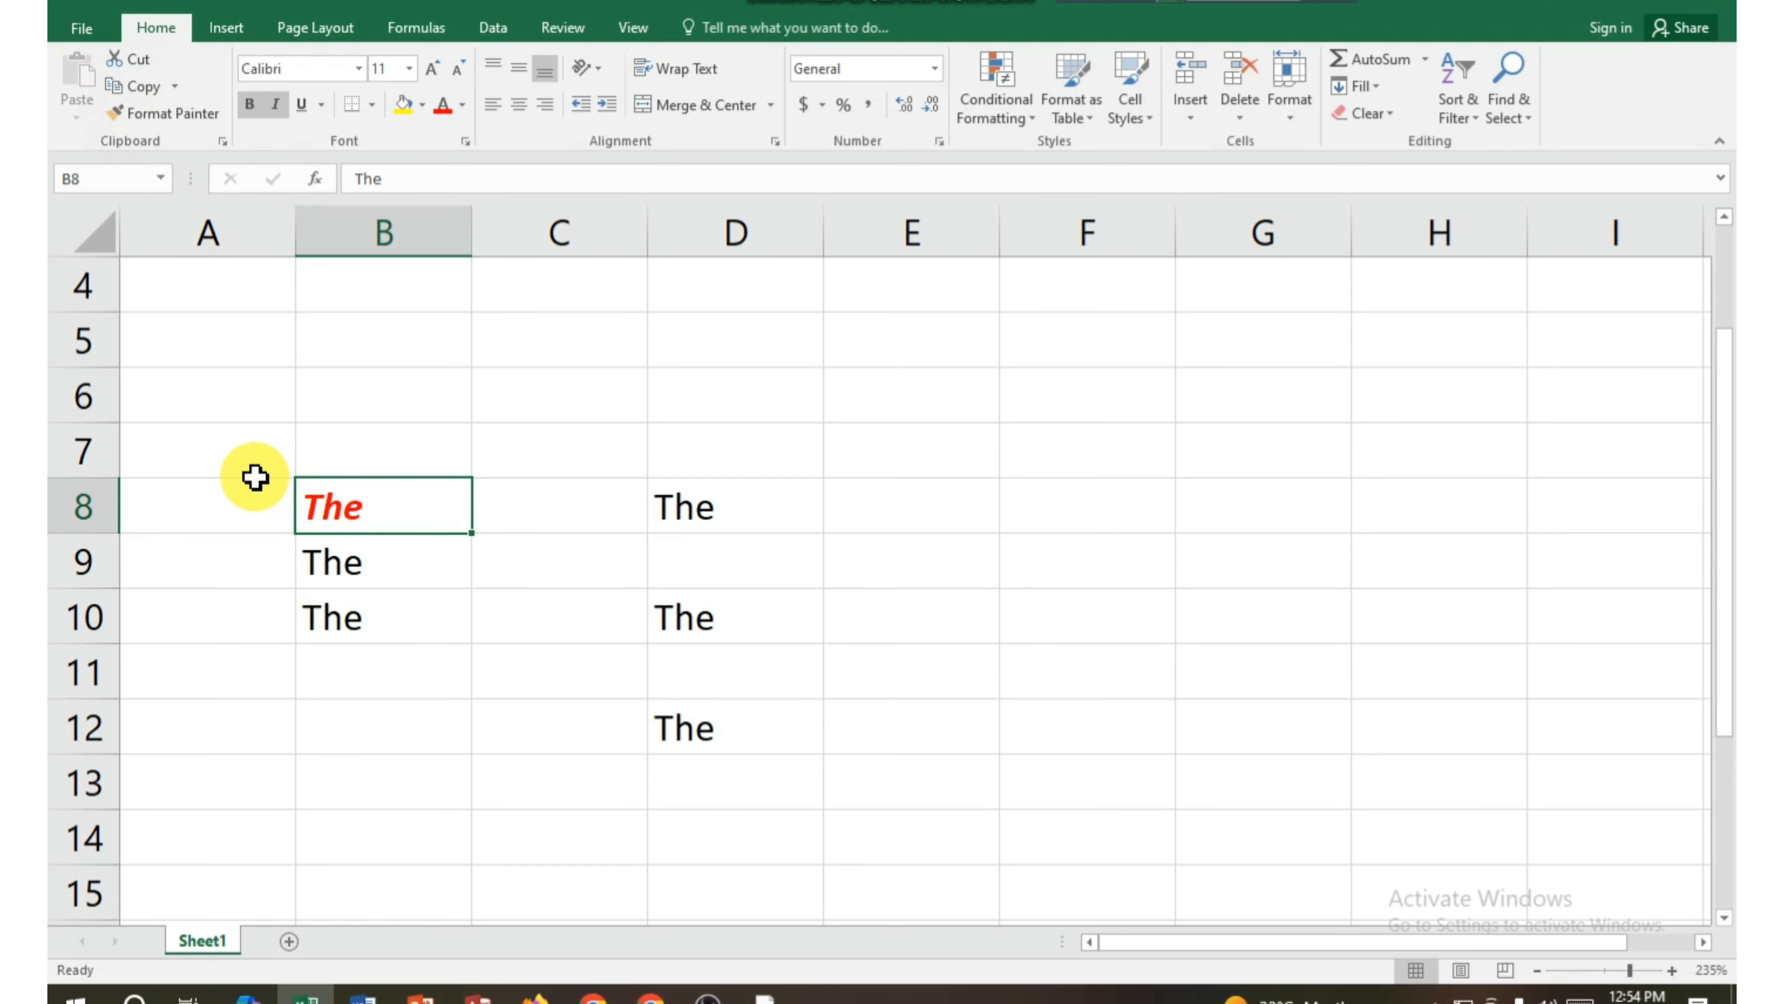
left_click(150, 114)
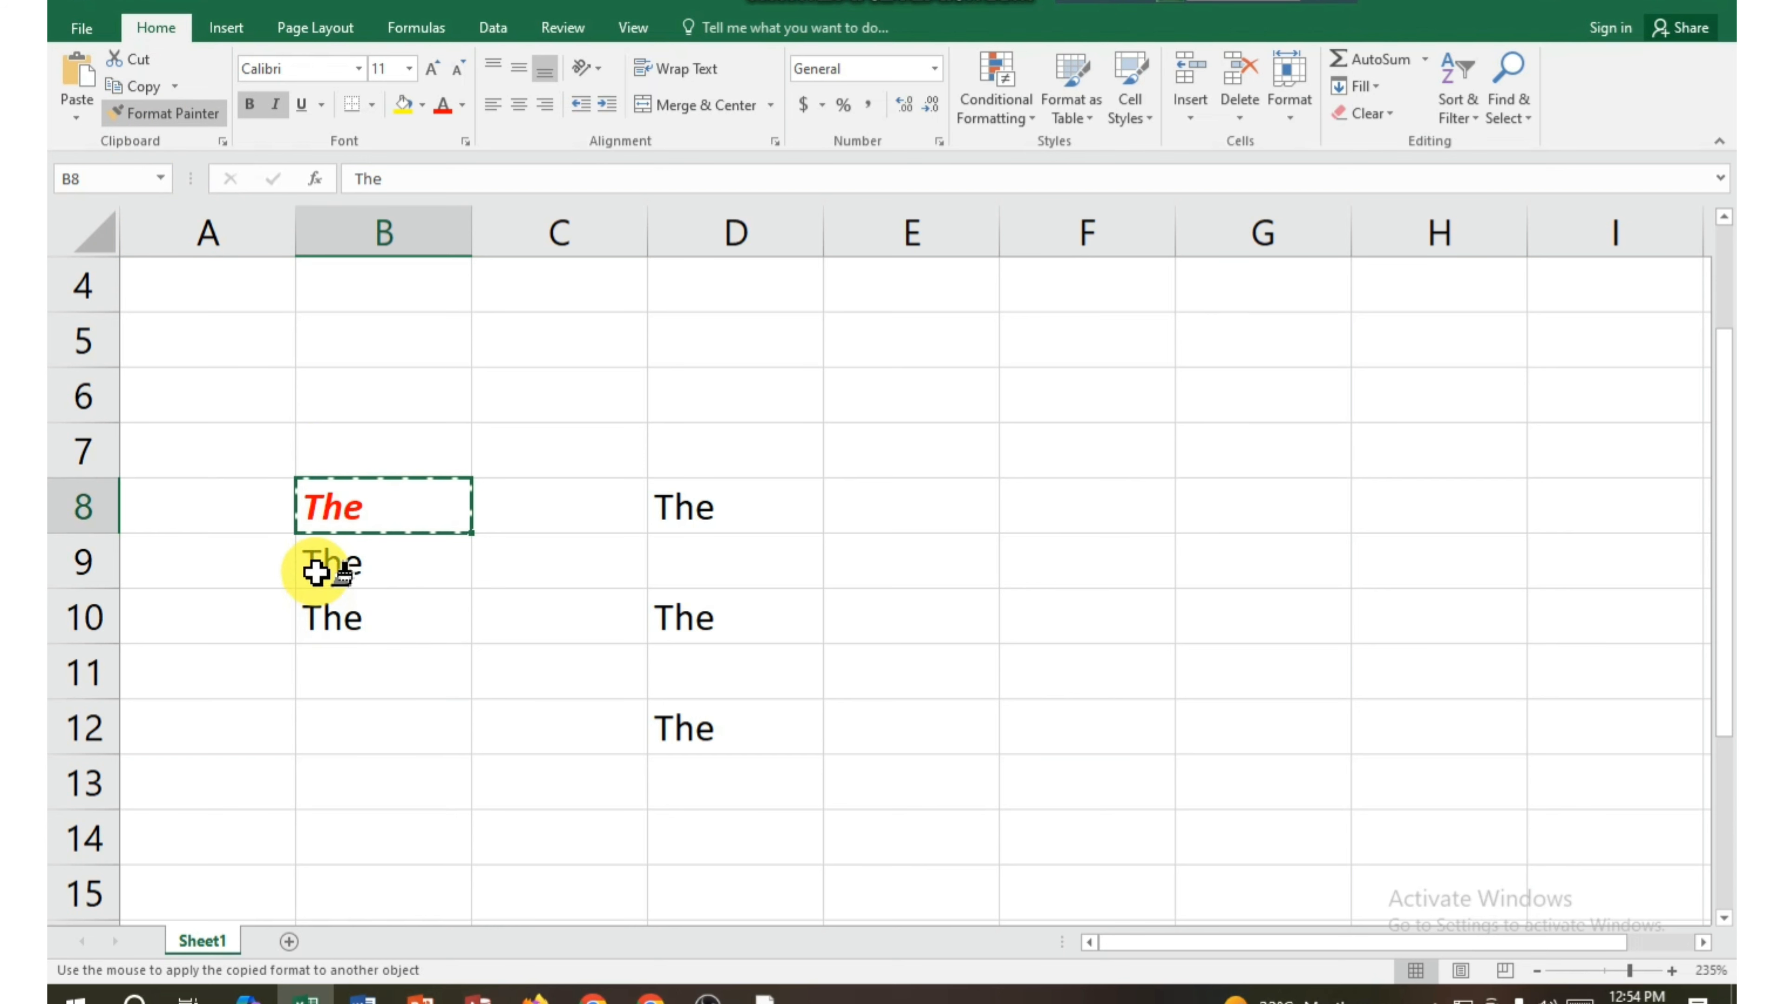
left_click_drag(319, 566, 326, 629)
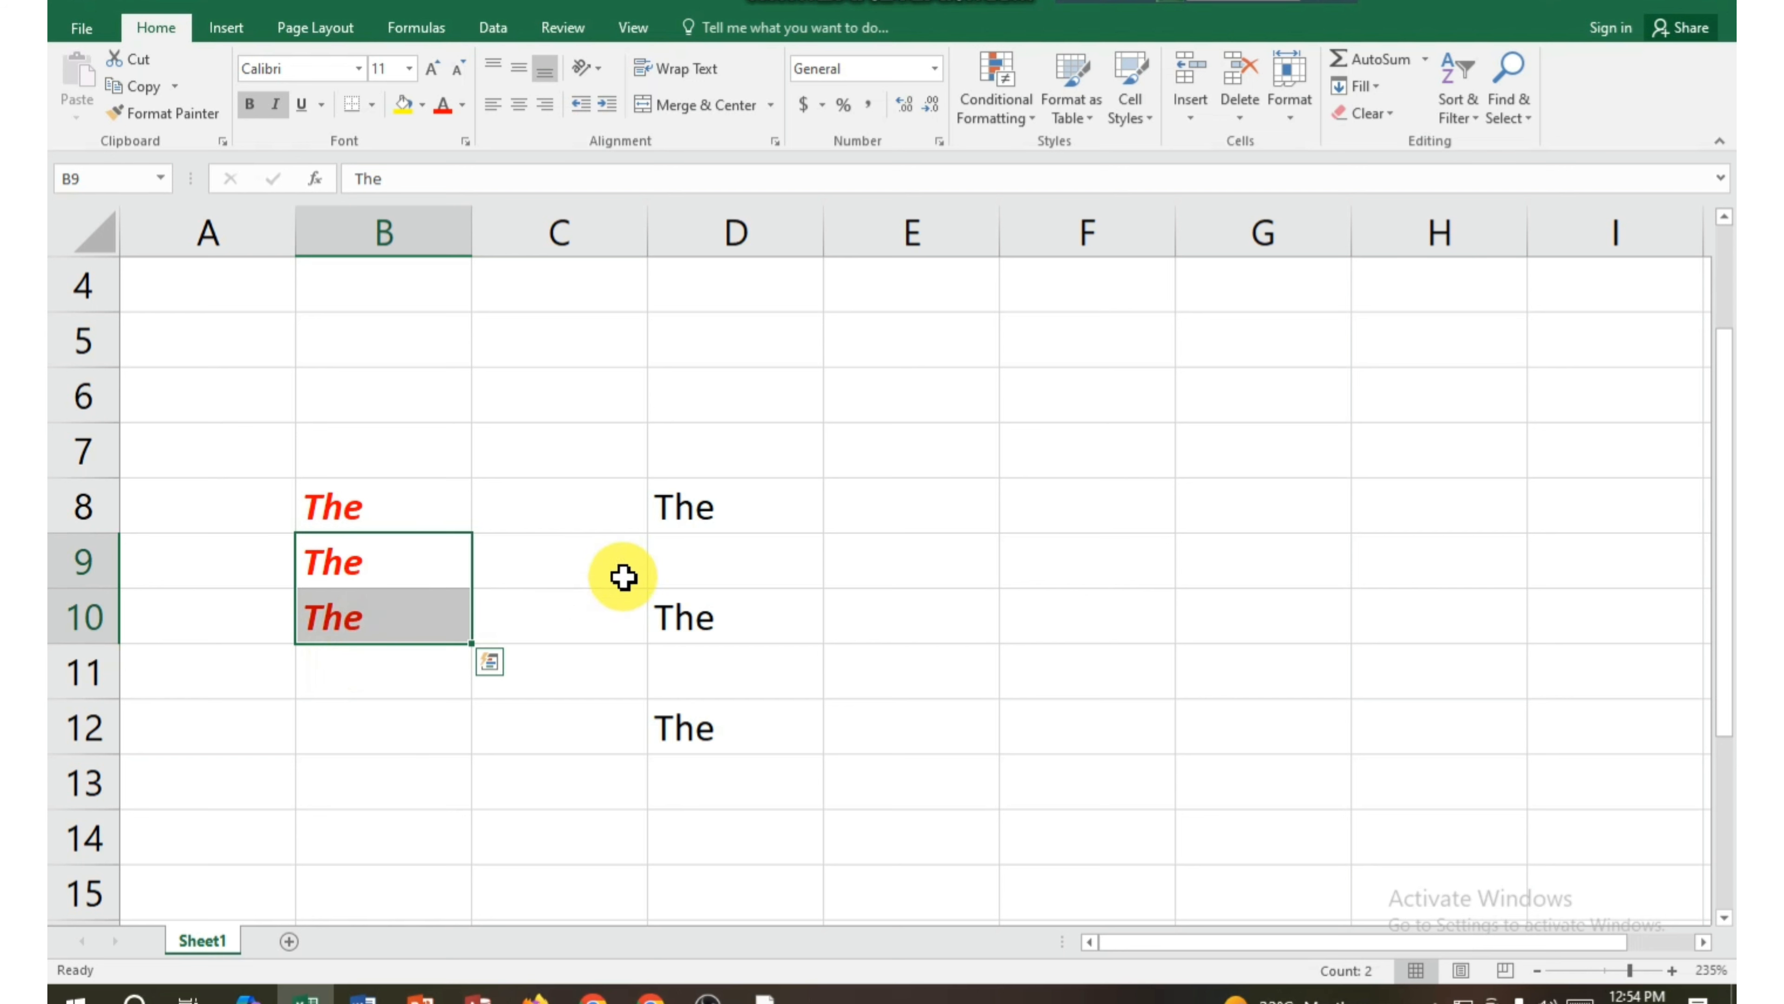
- Apply the plain formatting of cell D8 to cells B8:B10 with Format Painter
left_click(305, 515)
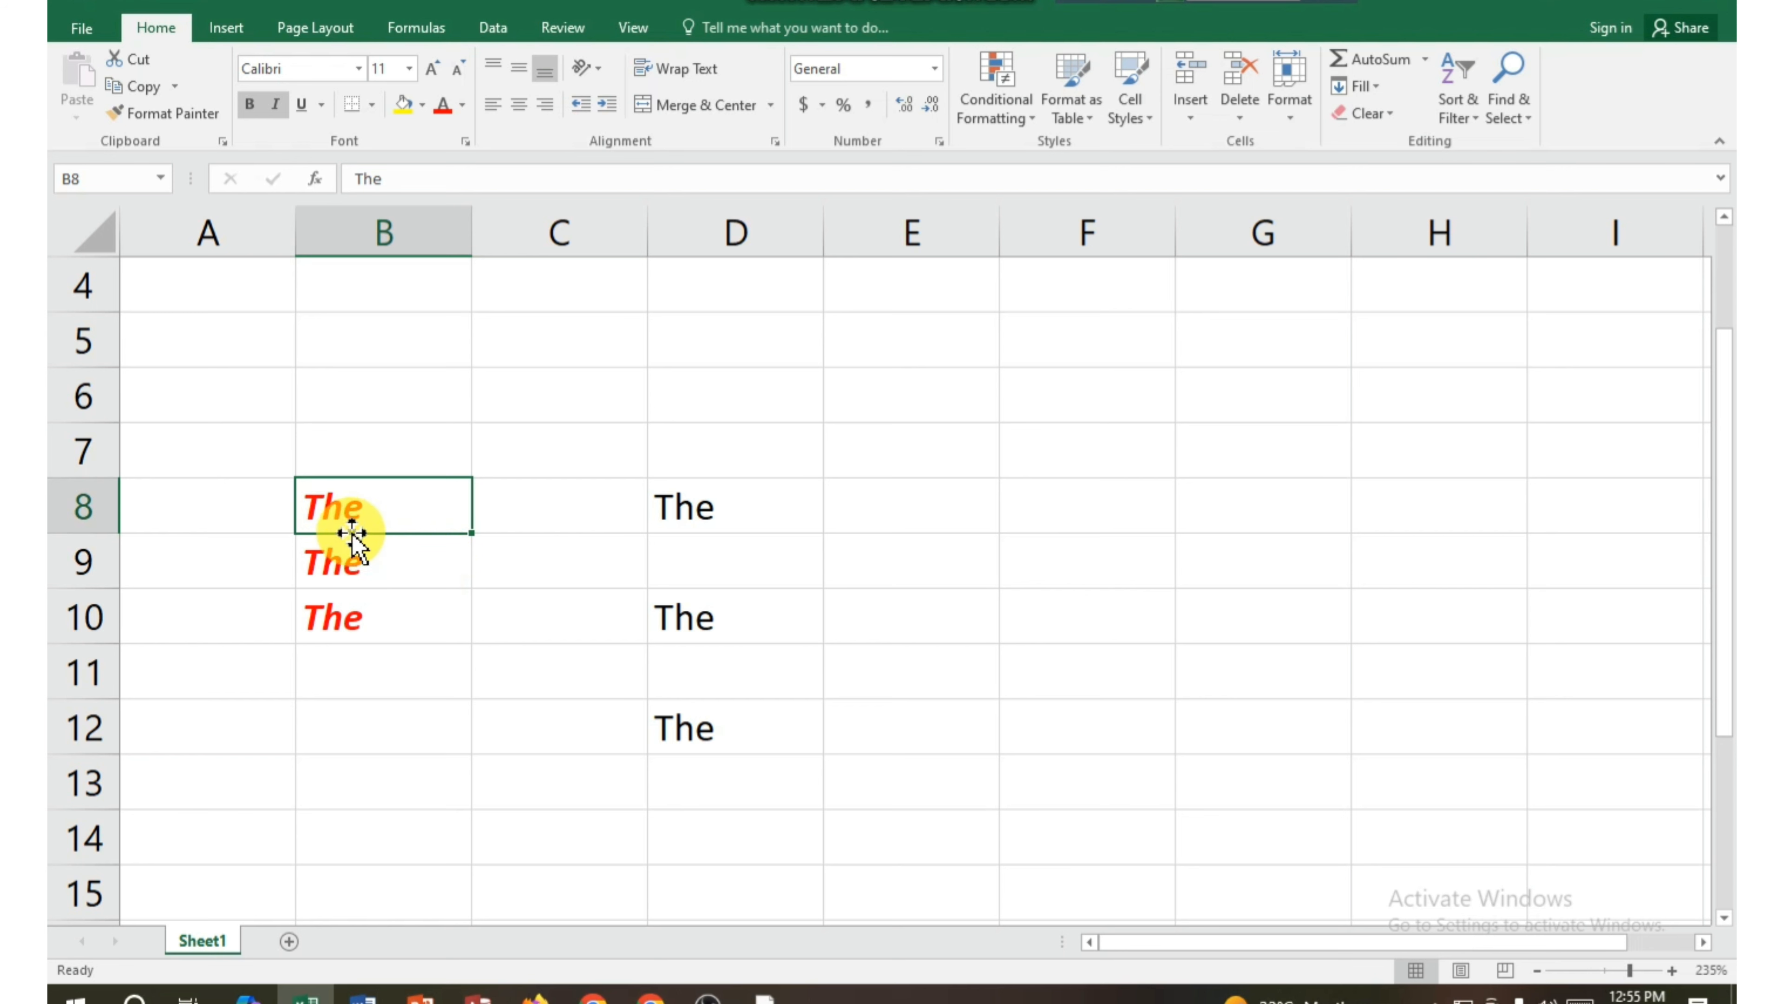
left_click_drag(347, 520, 386, 643)
left_click(698, 509)
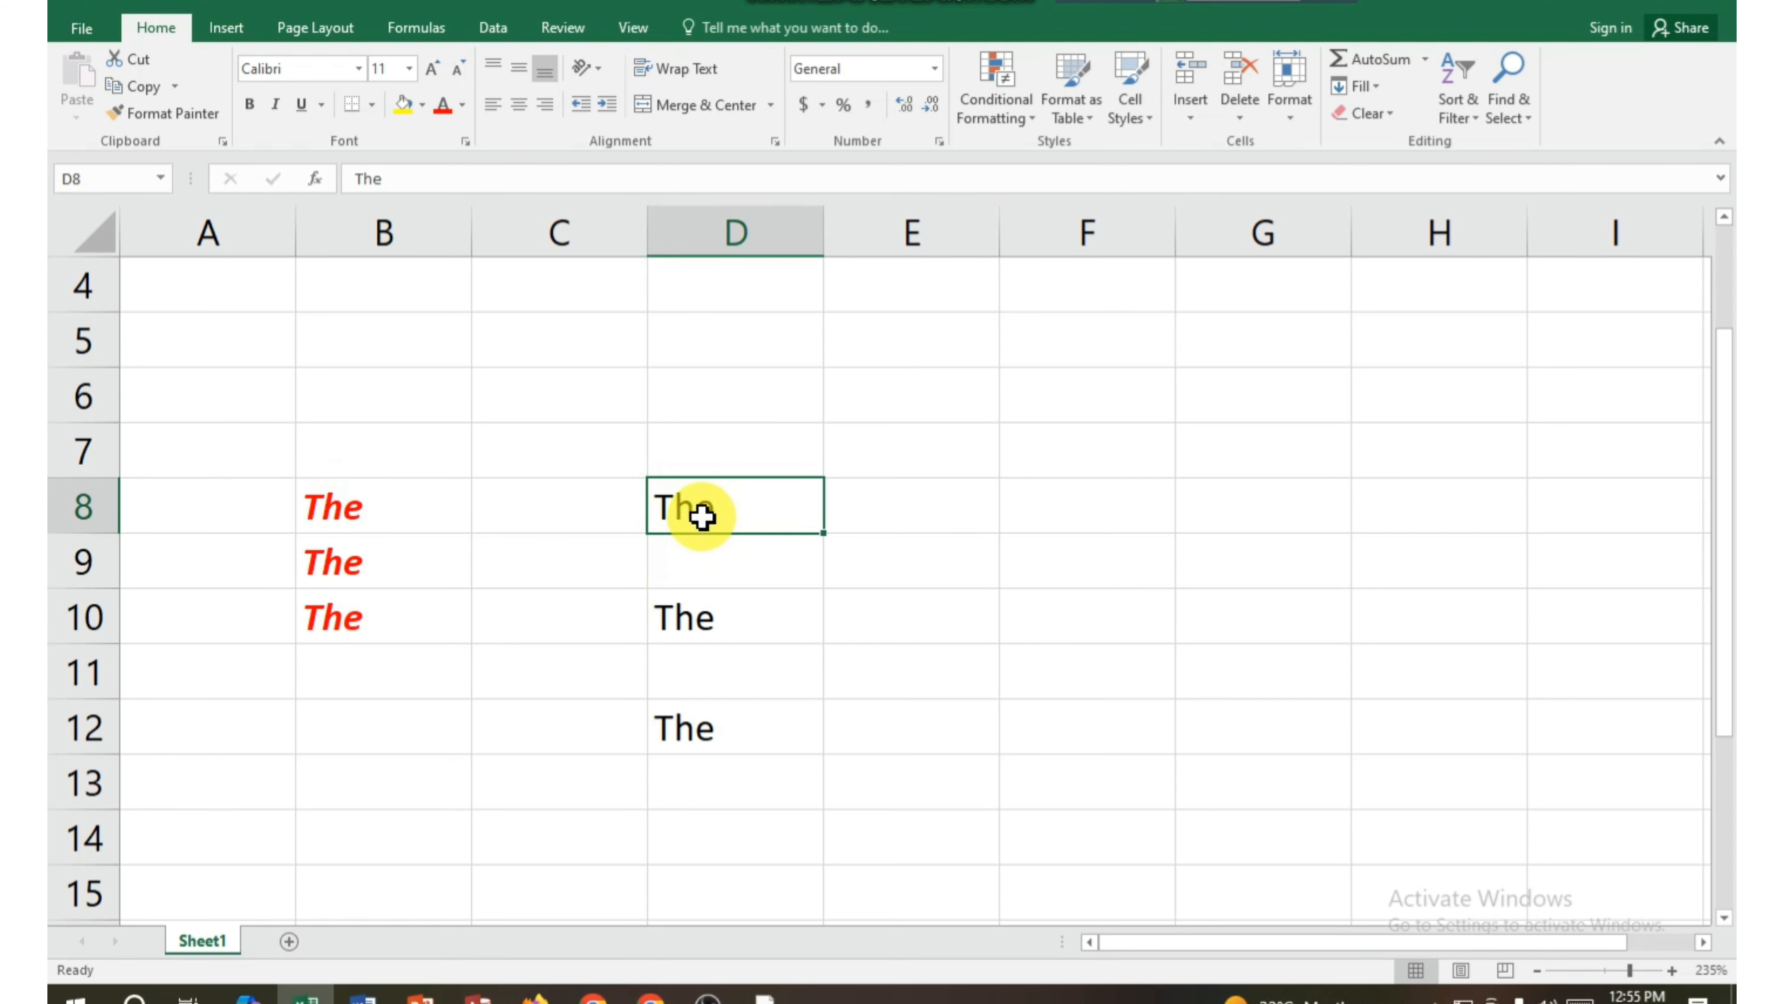
left_click(149, 115)
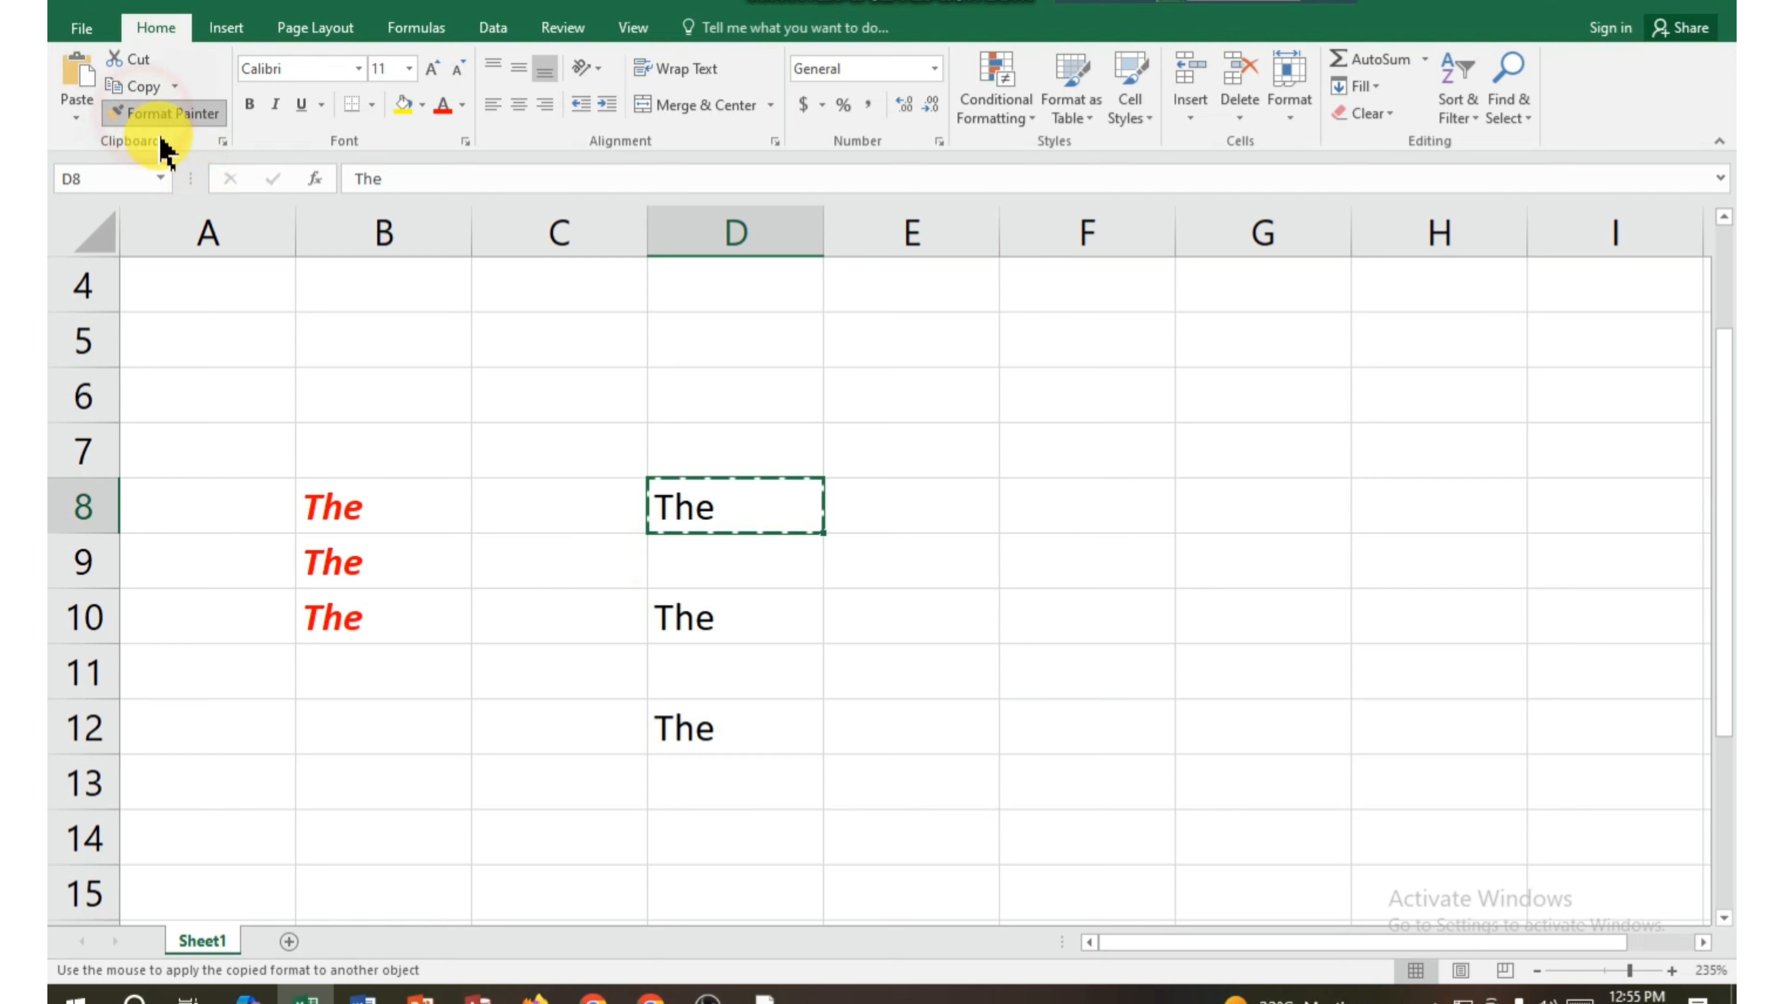
left_click_drag(332, 506, 333, 602)
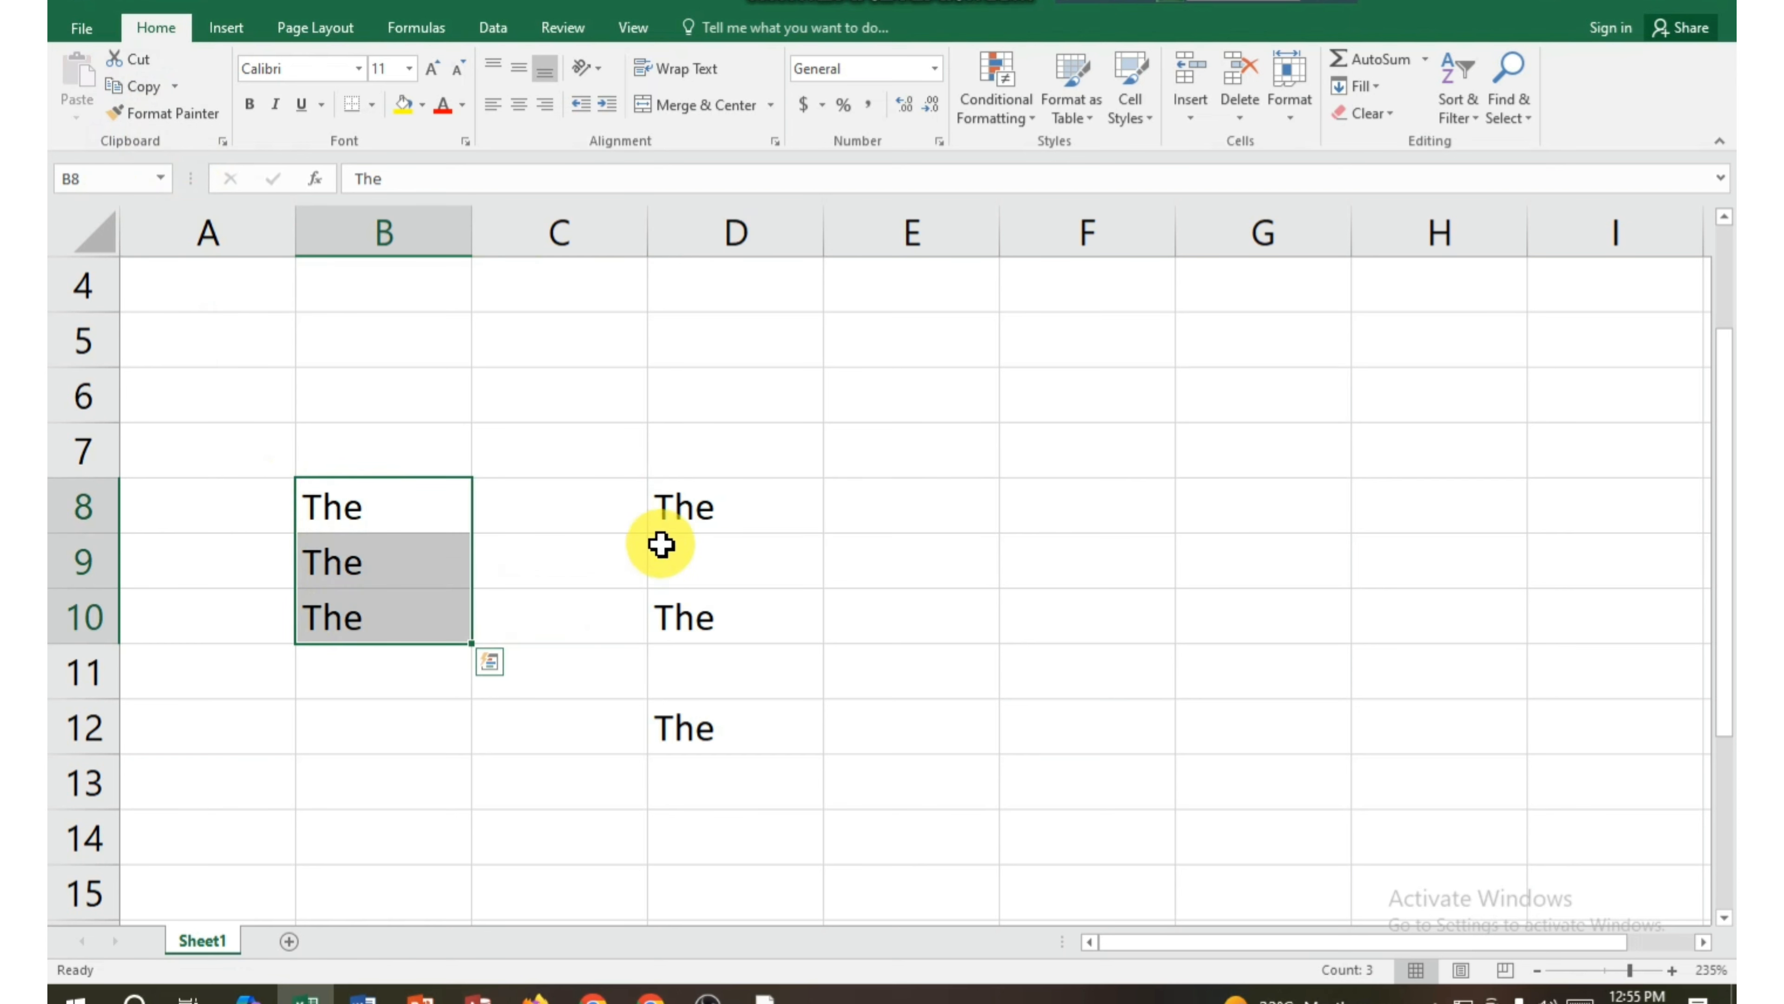
- Select cell B8 and show the Clipboard pane beside the worksheet
left_click(660, 524)
left_click(379, 525)
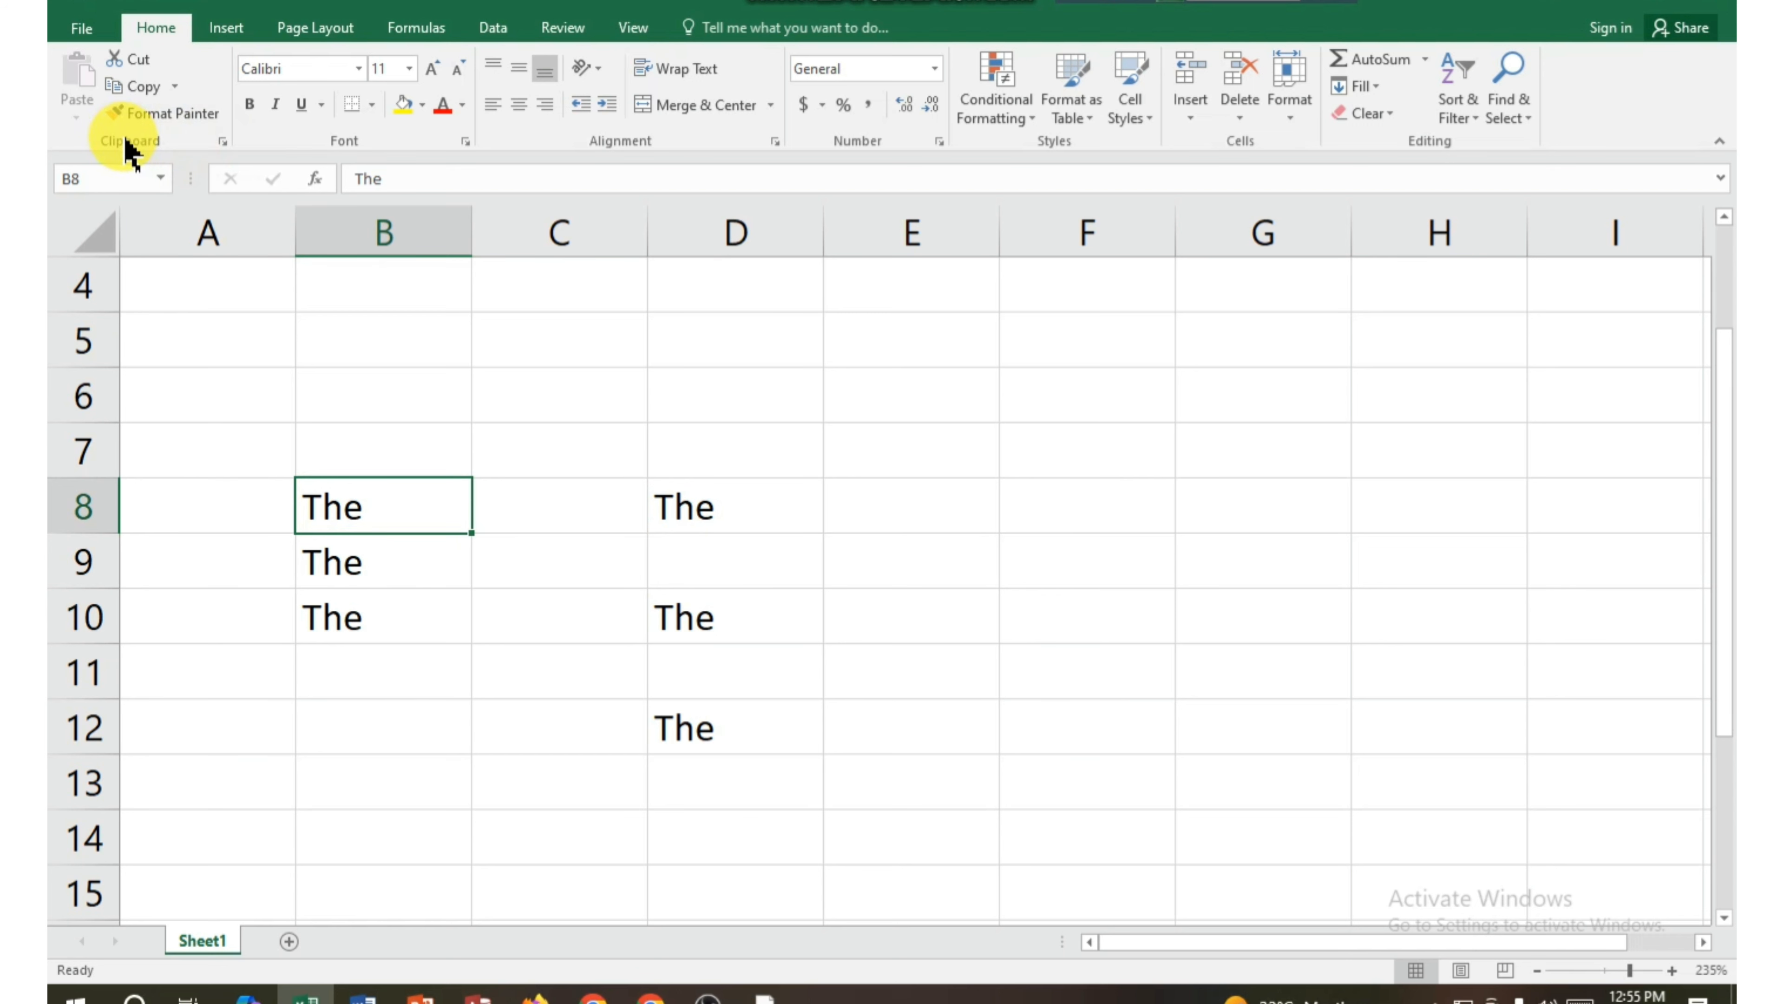
left_click(225, 140)
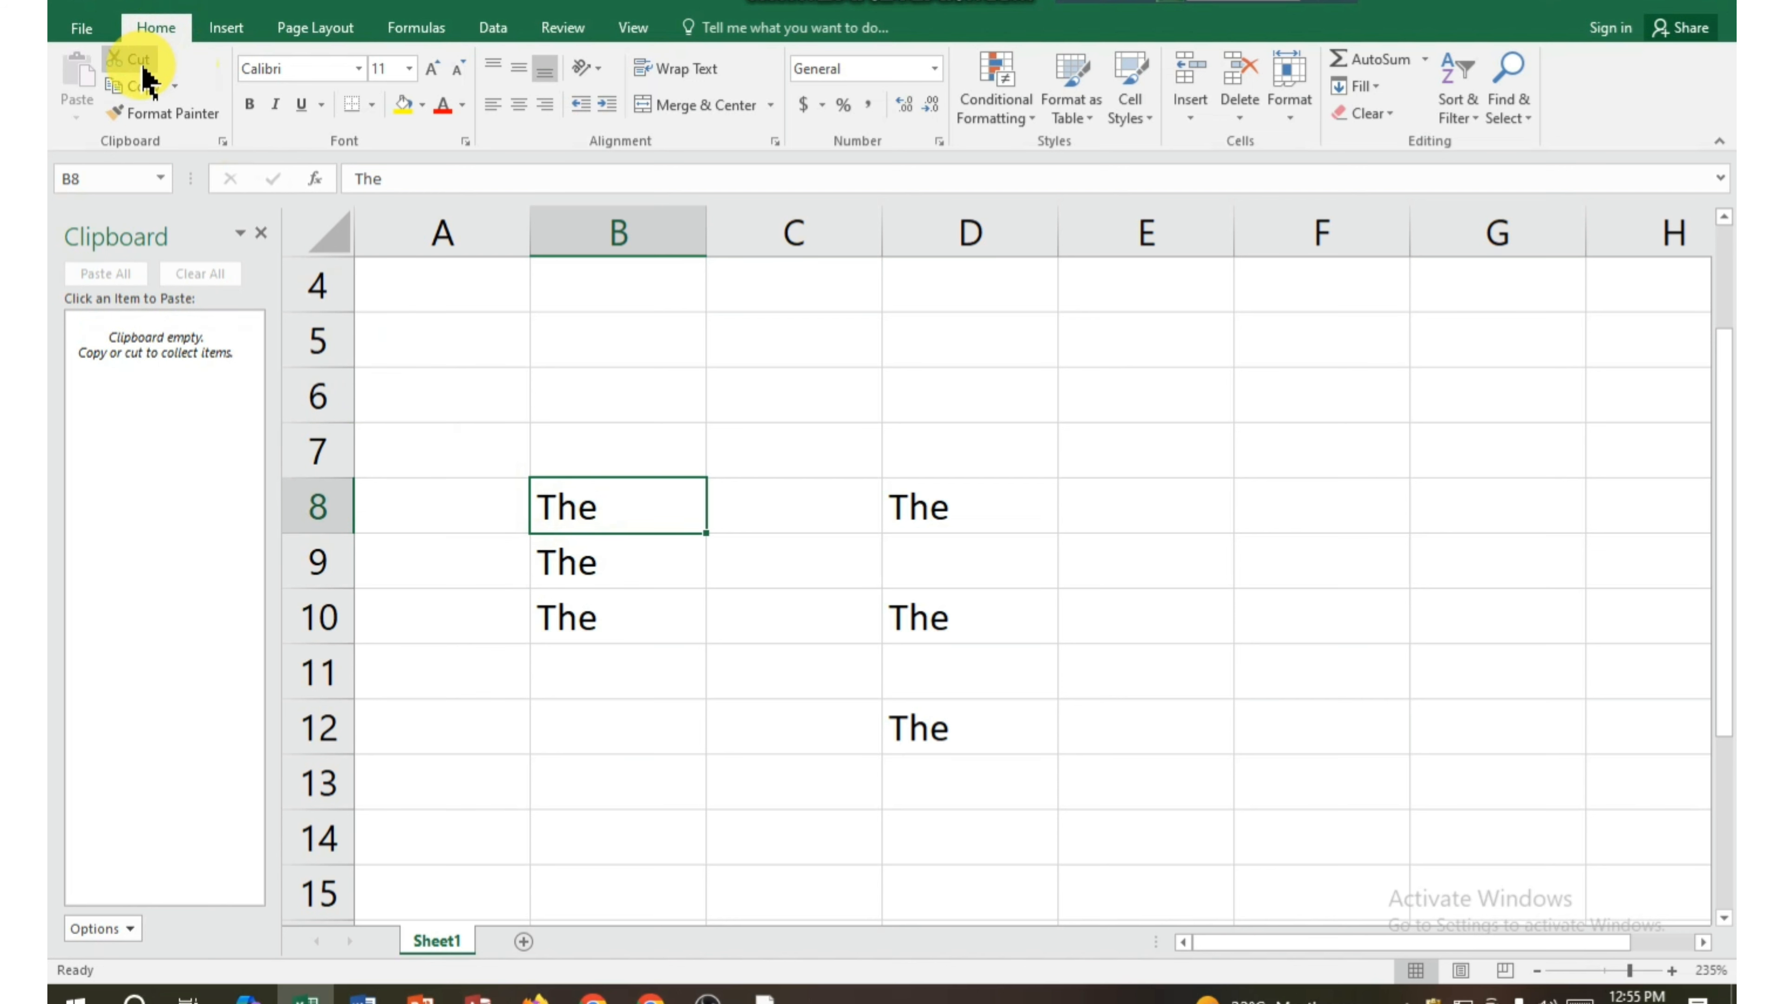
- Copy cell B8 and paste the collected clipboard item into cell C6
left_click(149, 109)
left_click(144, 86)
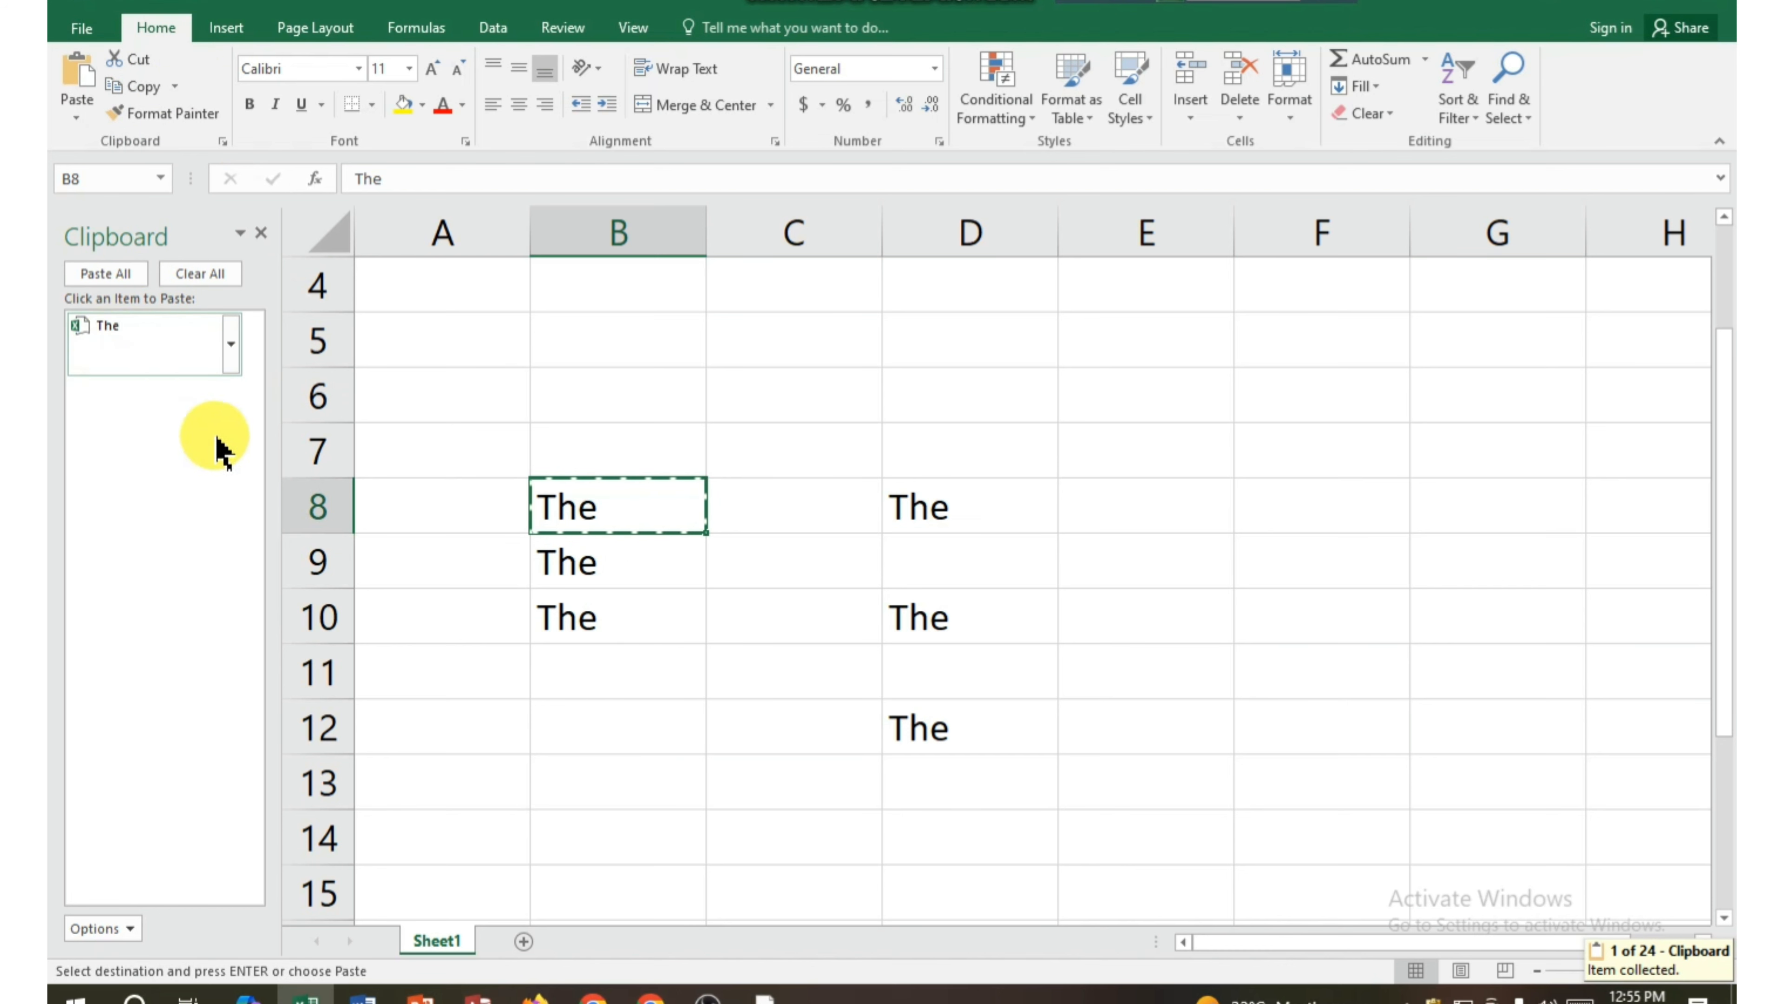
left_click(756, 397)
left_click(133, 345)
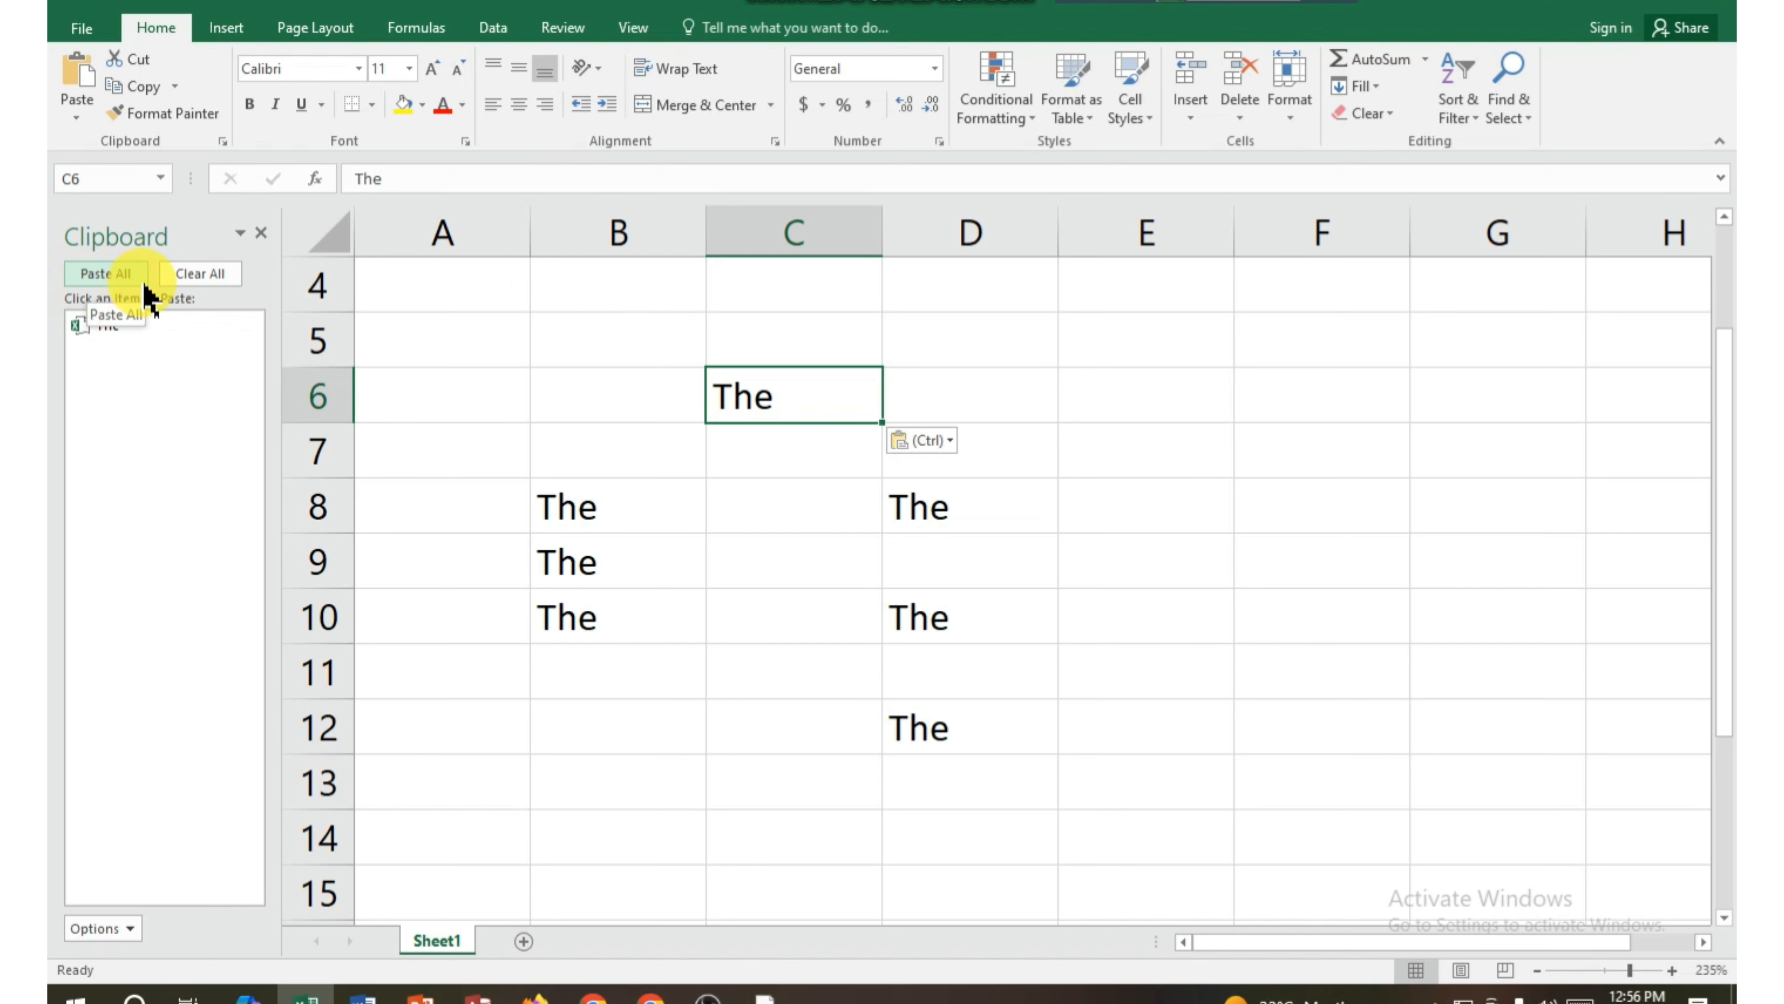
- Clear all collected clipboard items and close the Clipboard pane
left_click(197, 274)
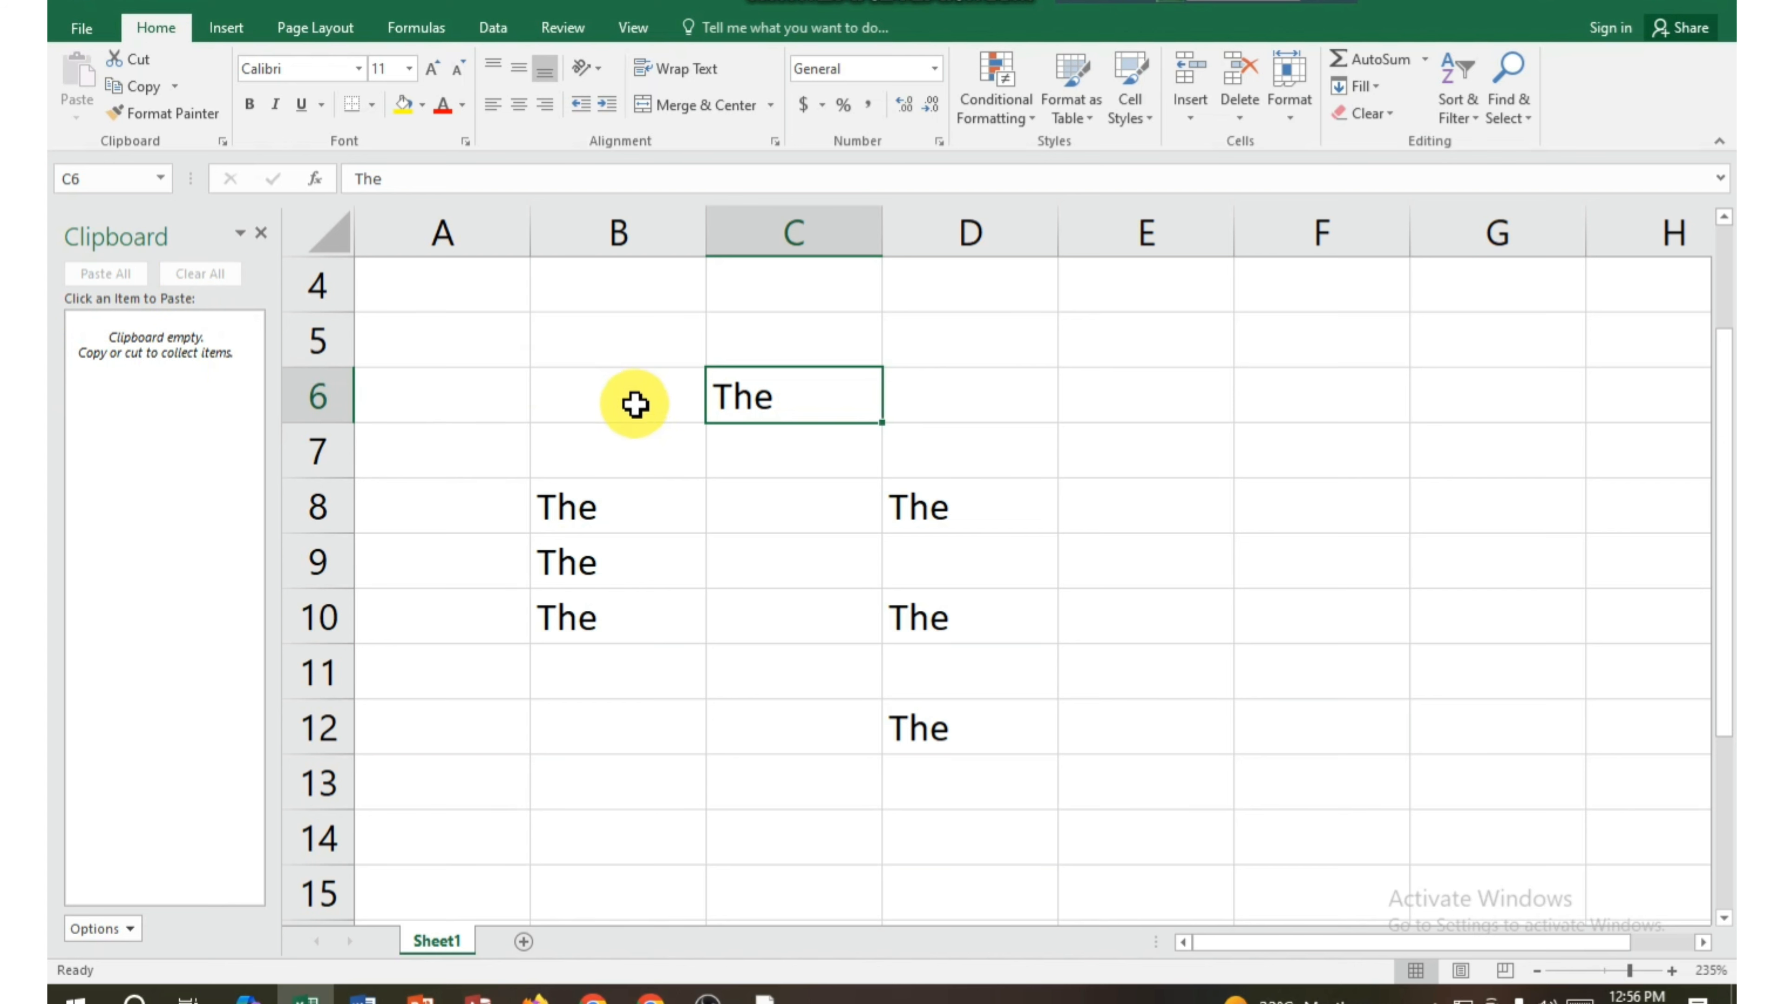
left_click(261, 232)
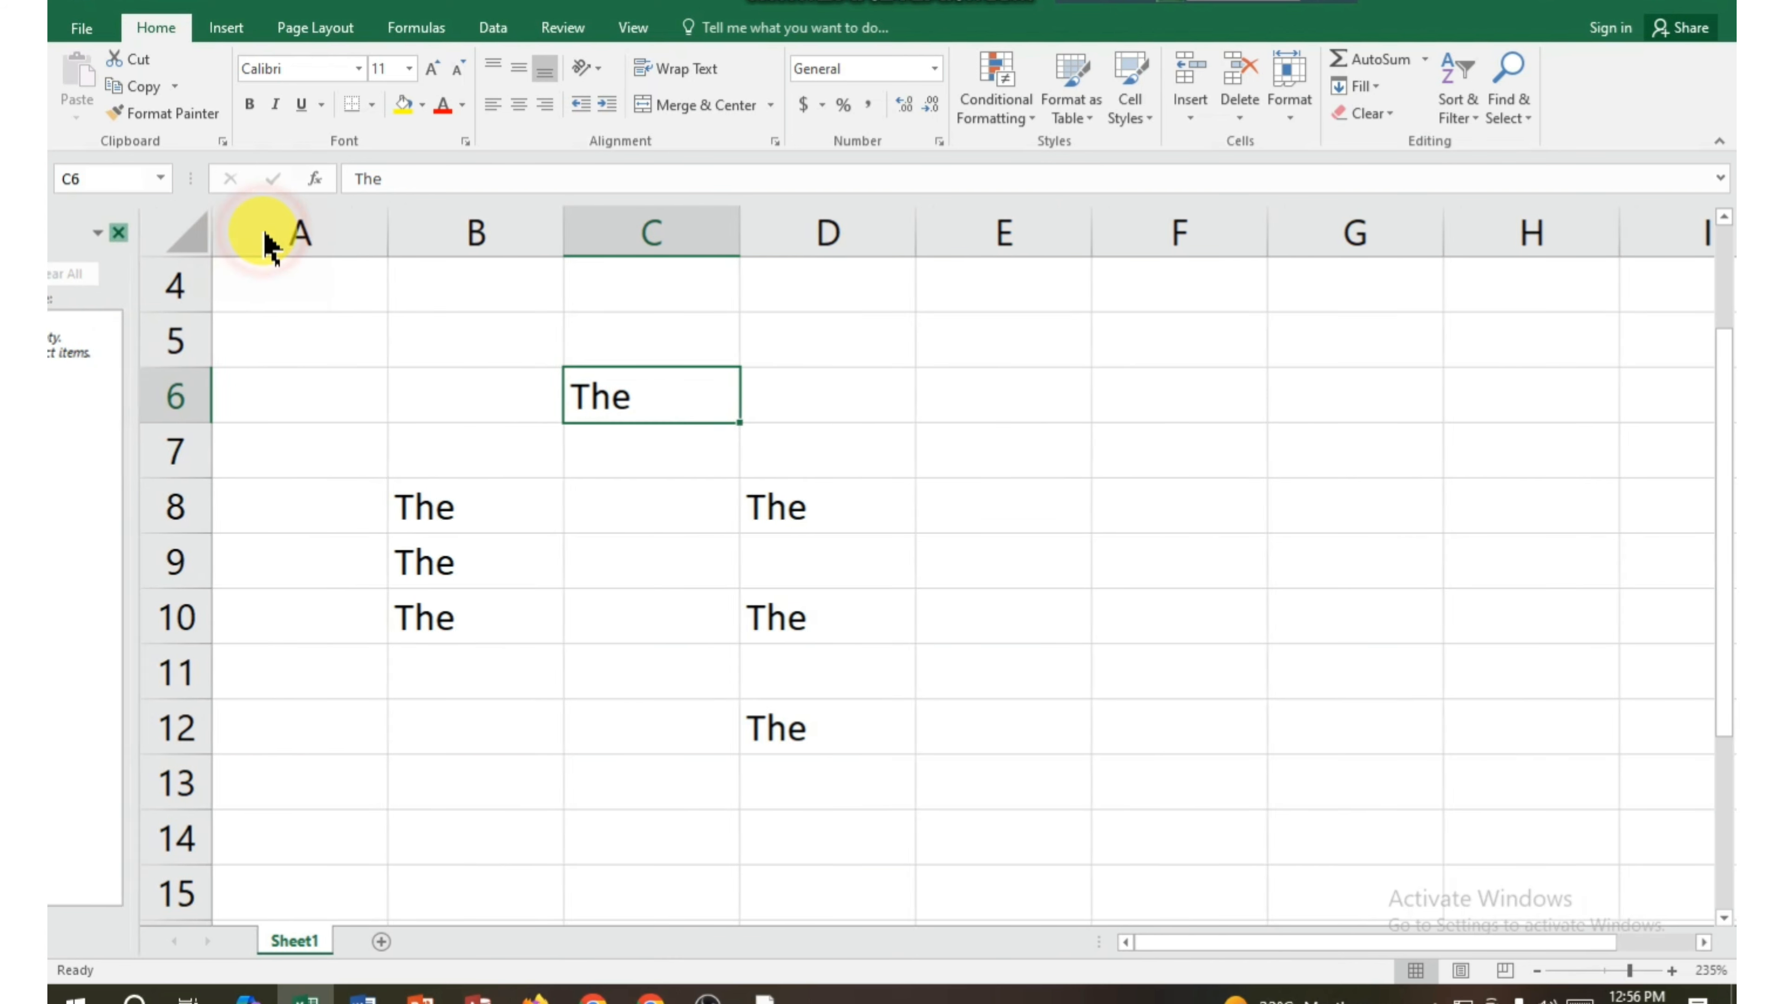
left_click(307, 356)
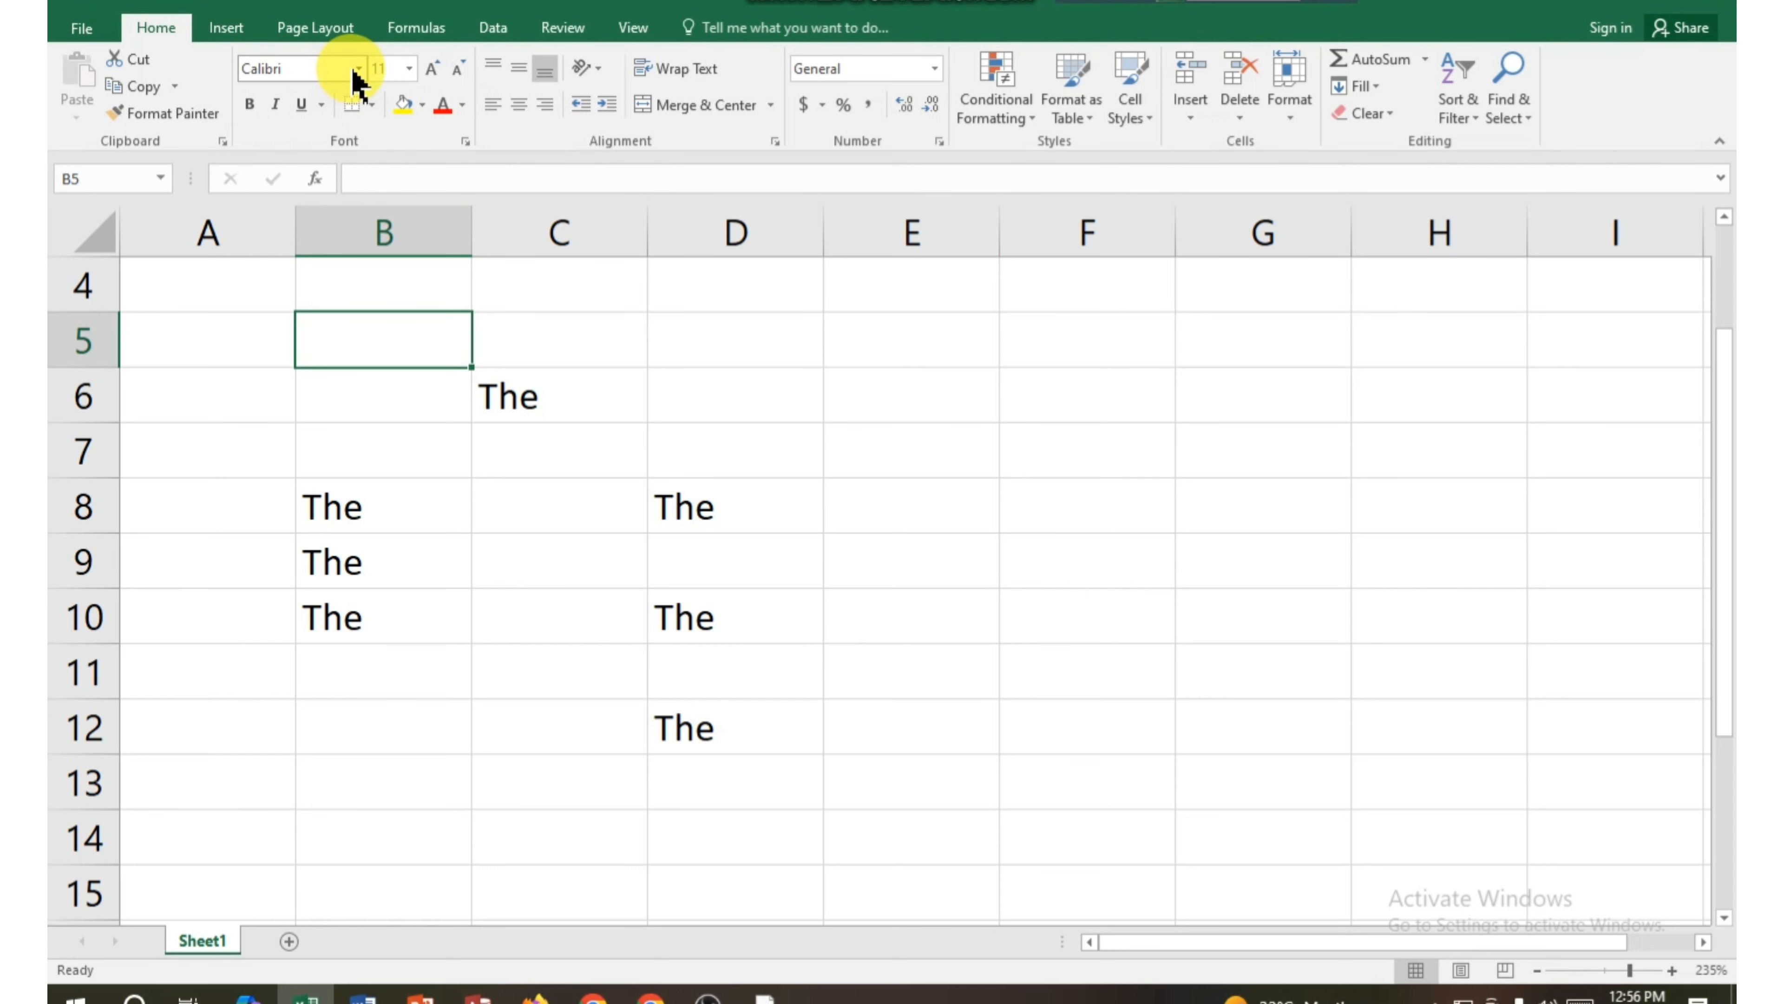
- Change the font of cells D8:D12 to Bodoni MT Black
left_click_drag(542, 392, 751, 781)
left_click(749, 782)
left_click_drag(682, 510, 721, 733)
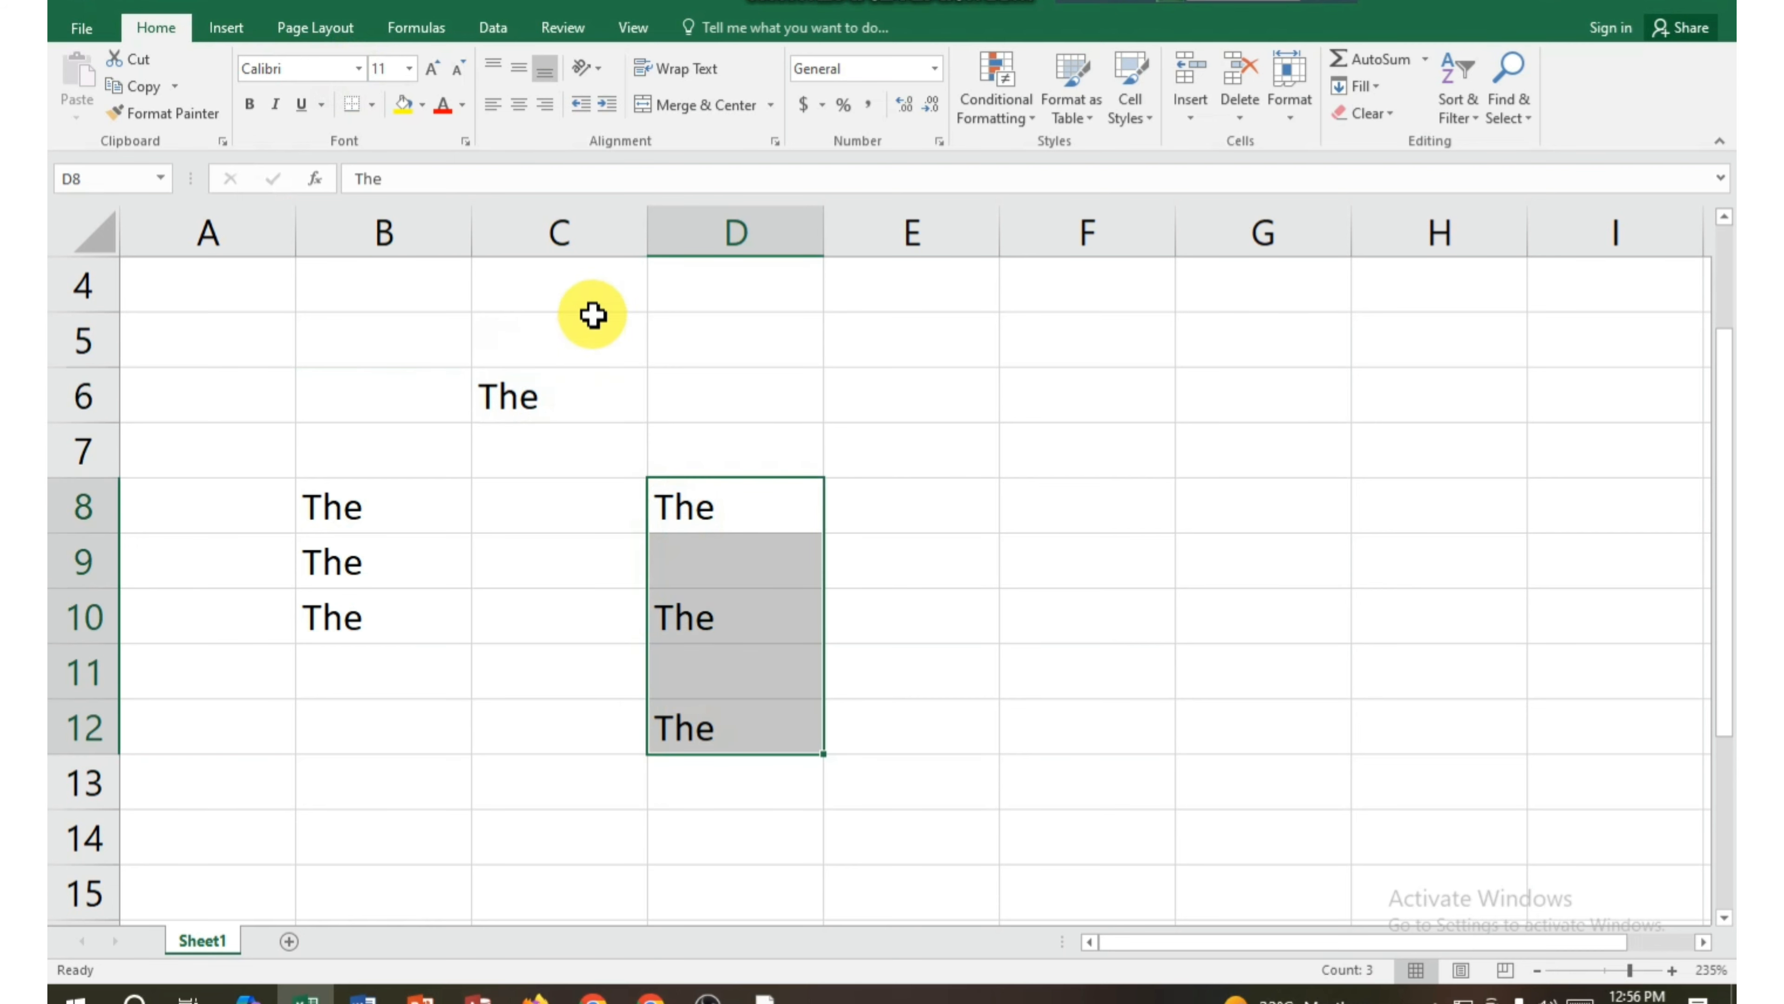
left_click(358, 69)
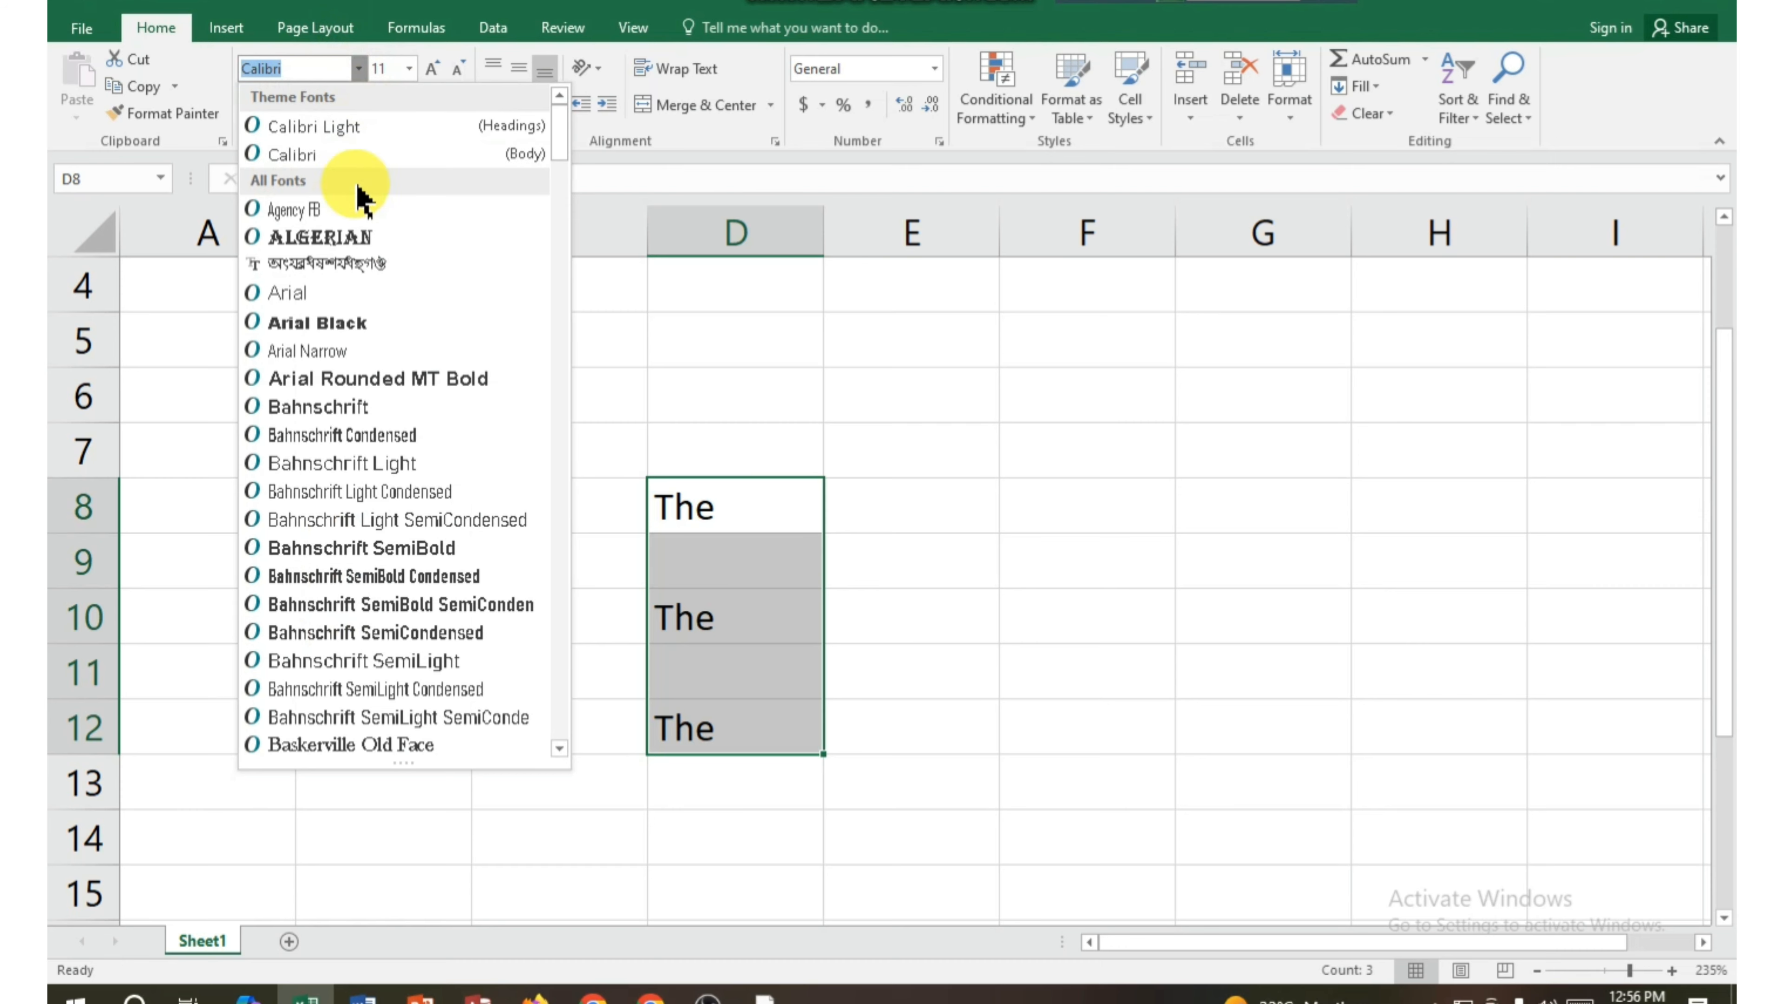
scroll(349, 394, "down", 7)
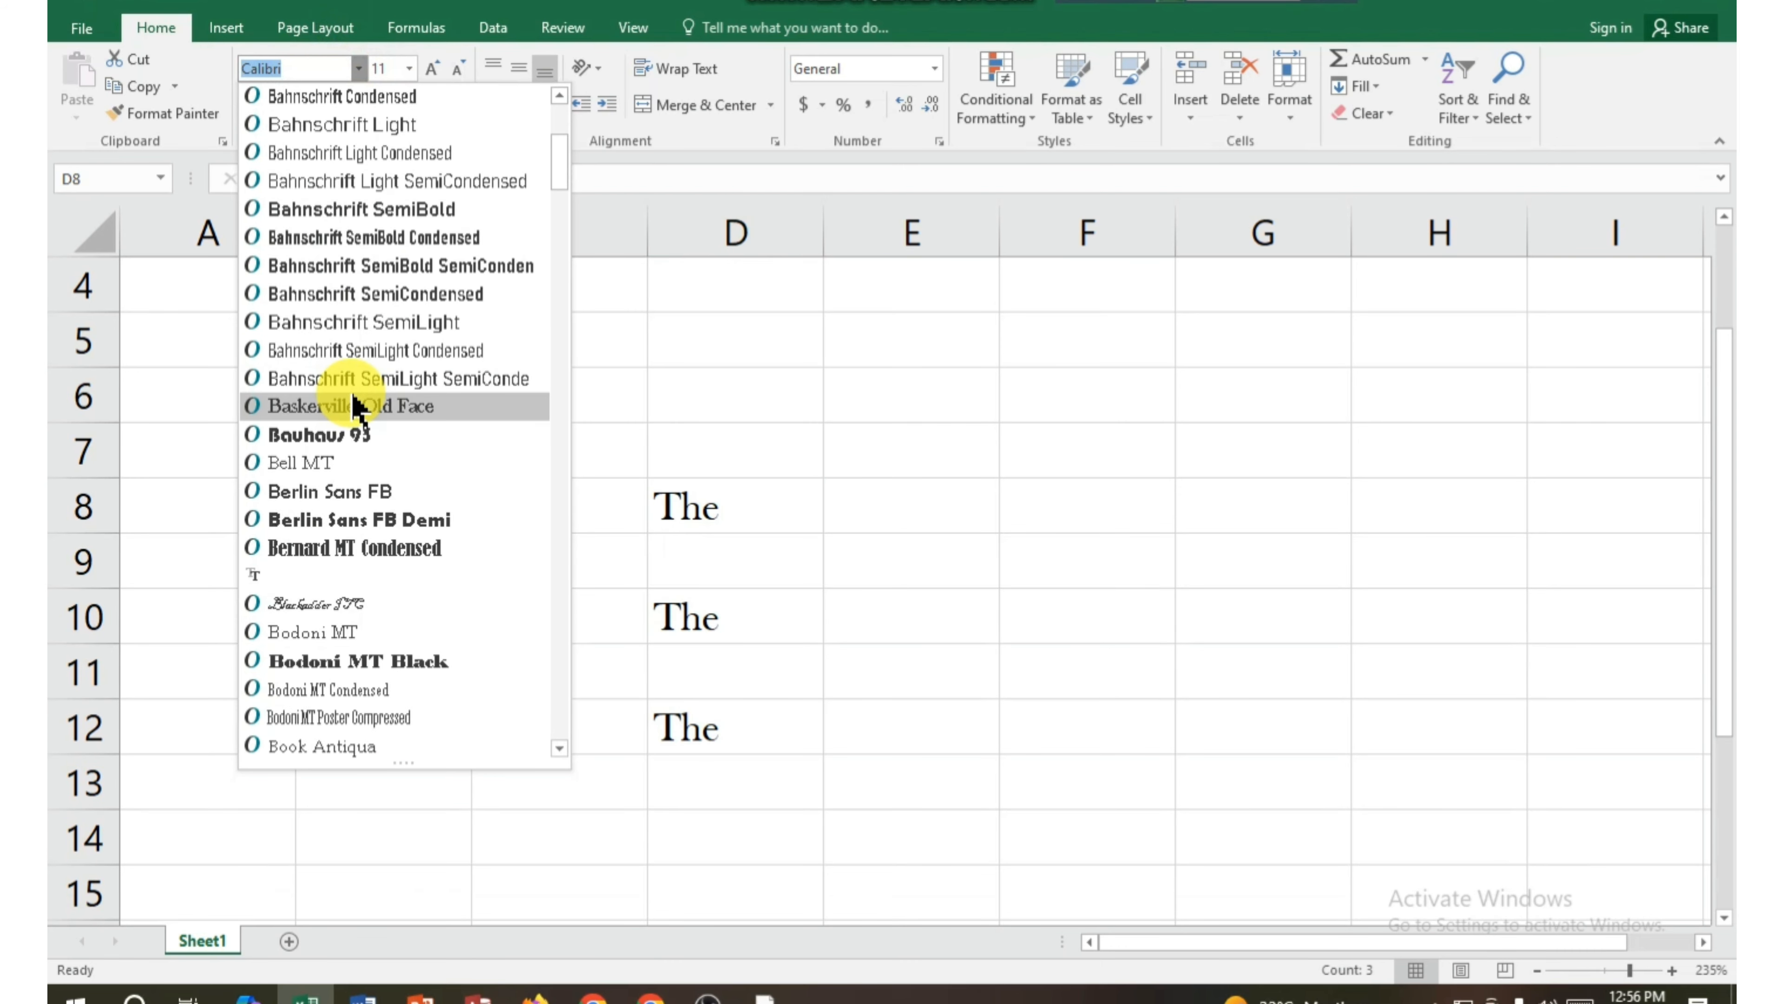
scroll(347, 407, "down", 3)
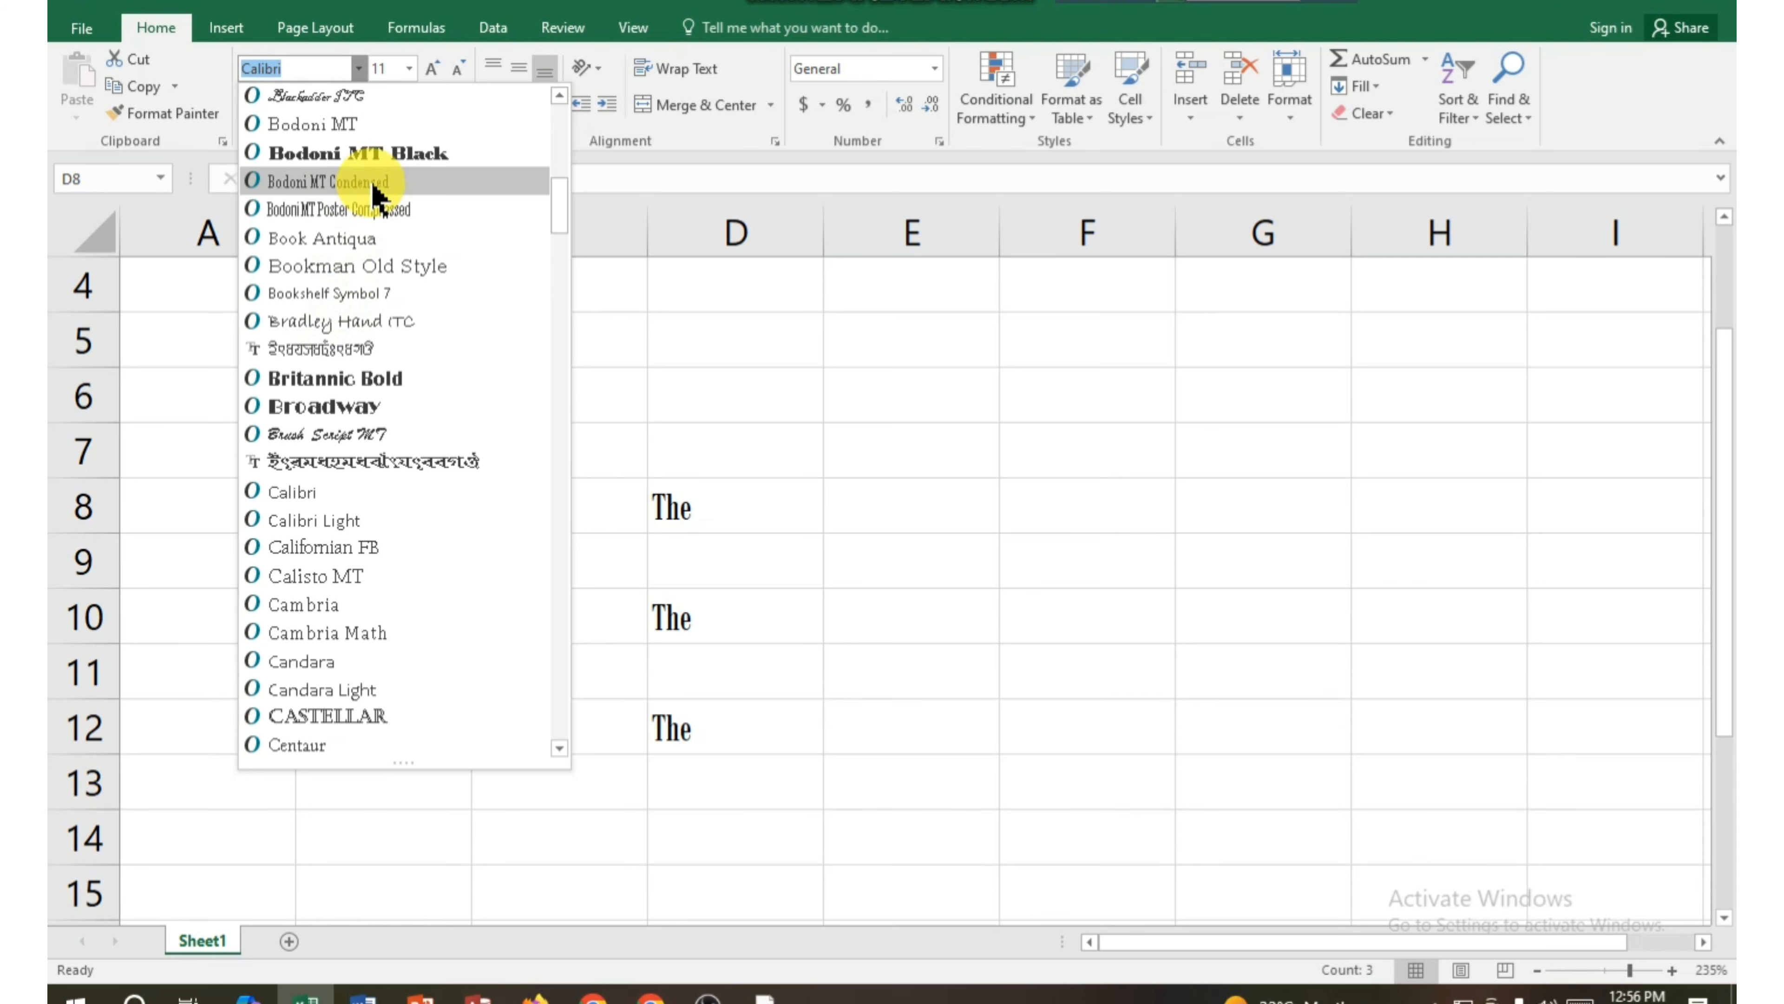
left_click(376, 154)
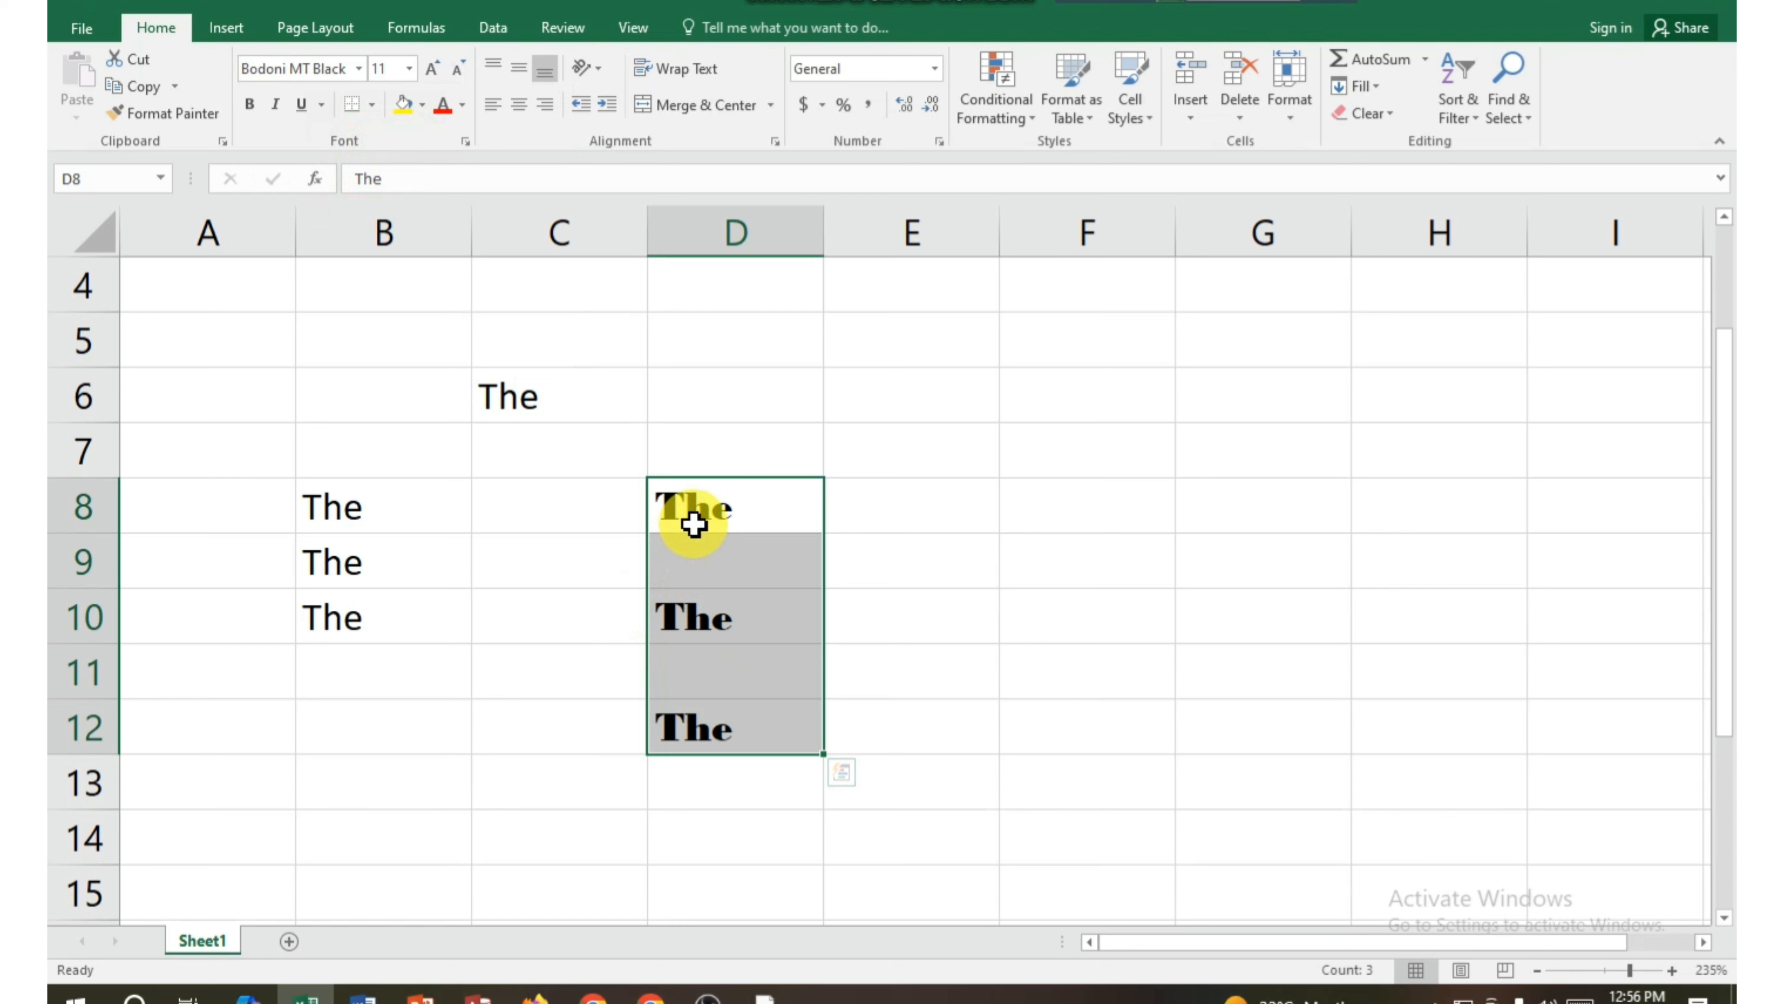
- Set the font of cells D8:D12 back to Calibri
left_click(358, 68)
scroll(403, 246, "up", 3)
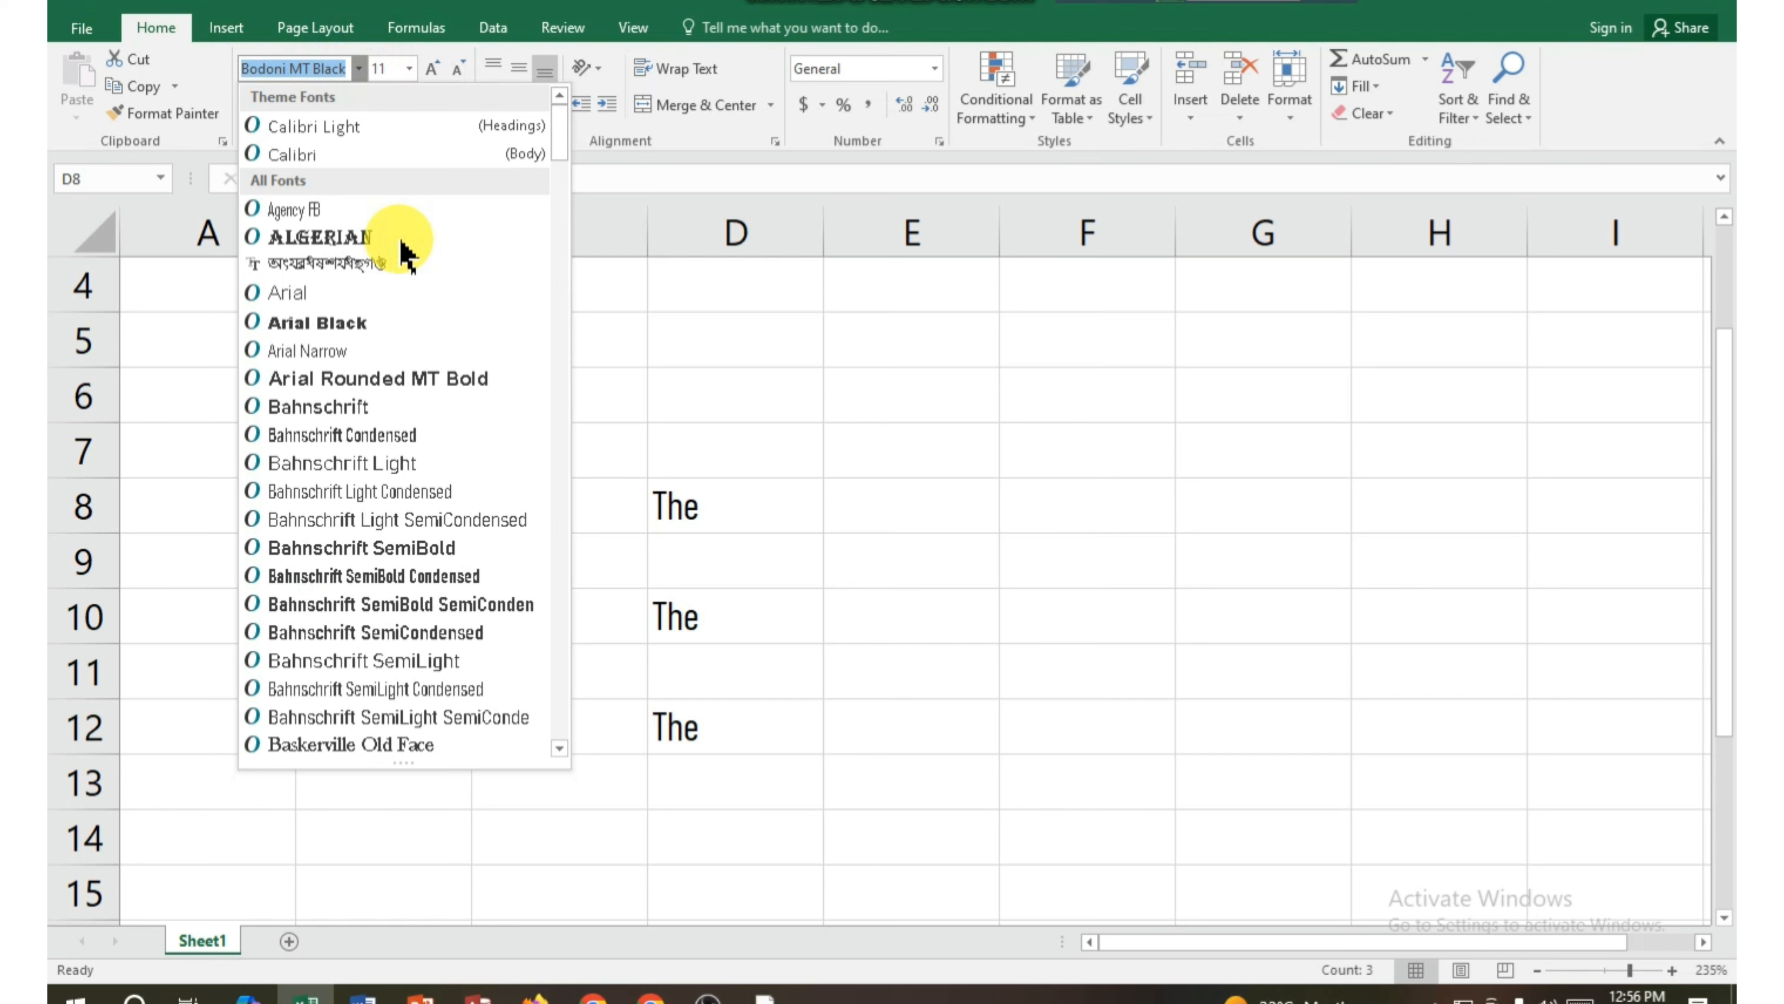
left_click(376, 158)
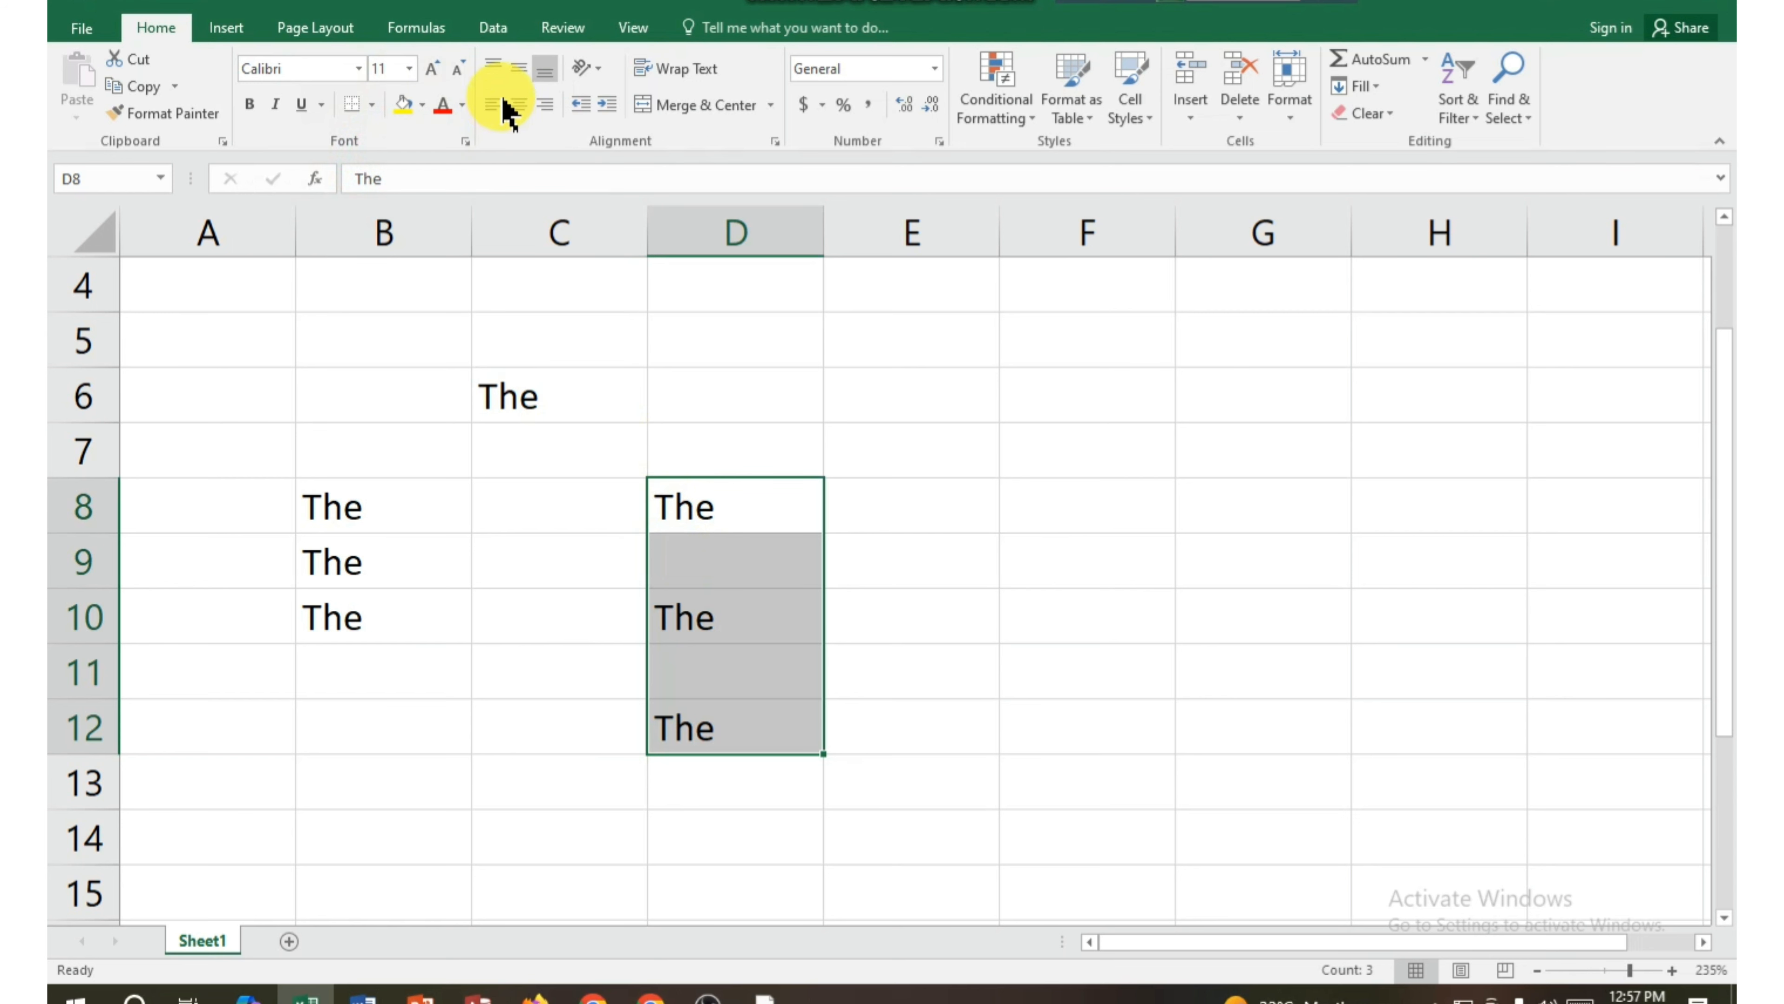
- Try a font size of 80 on cells D8:D12 and undo the size change
left_click(409, 68)
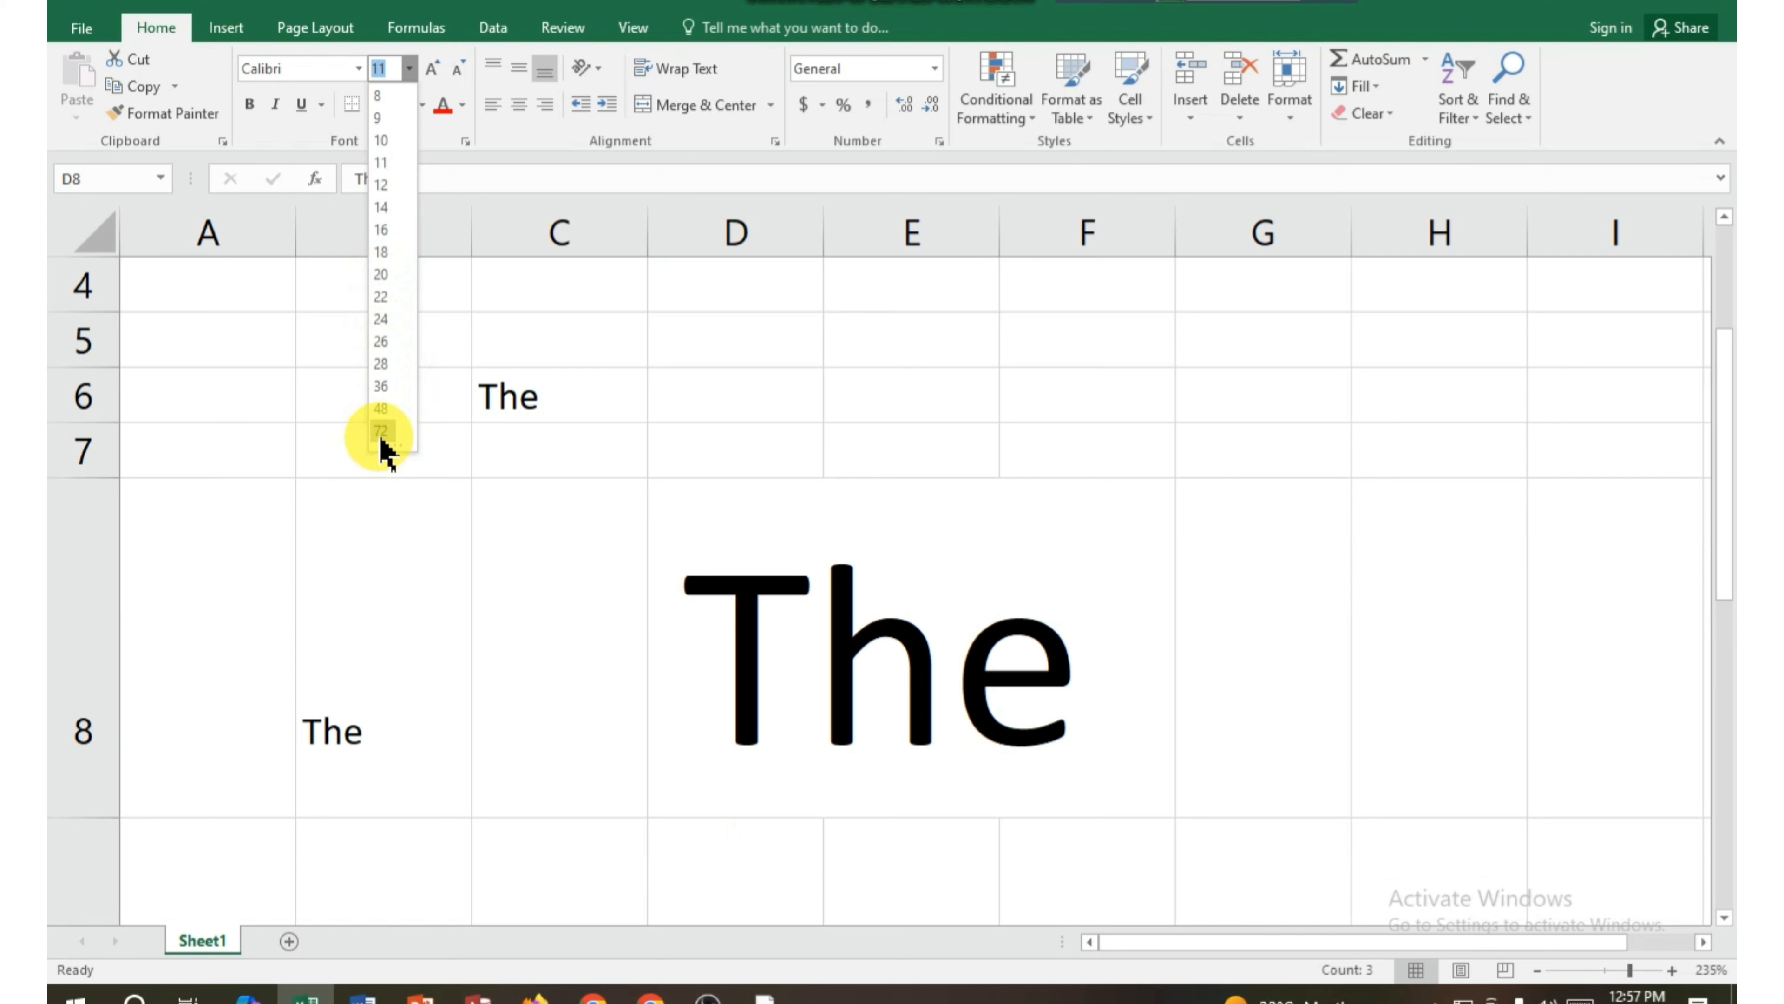
left_click(386, 69)
type("80")
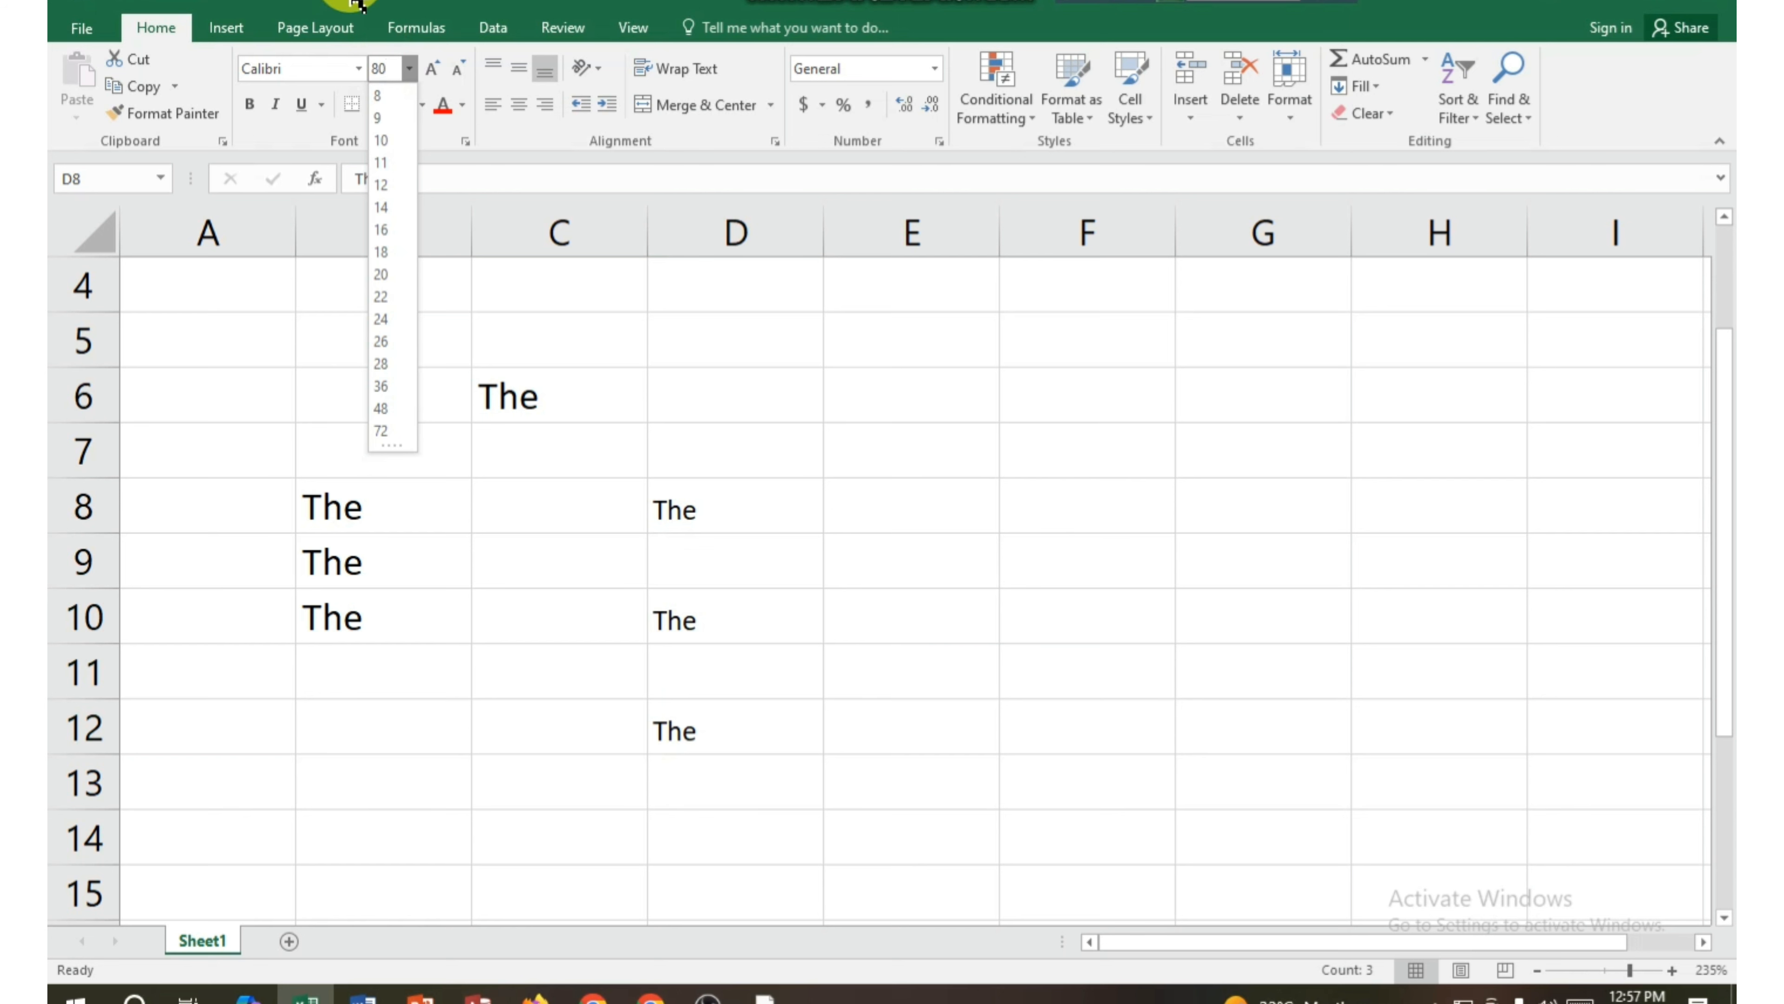
left_click(702, 541)
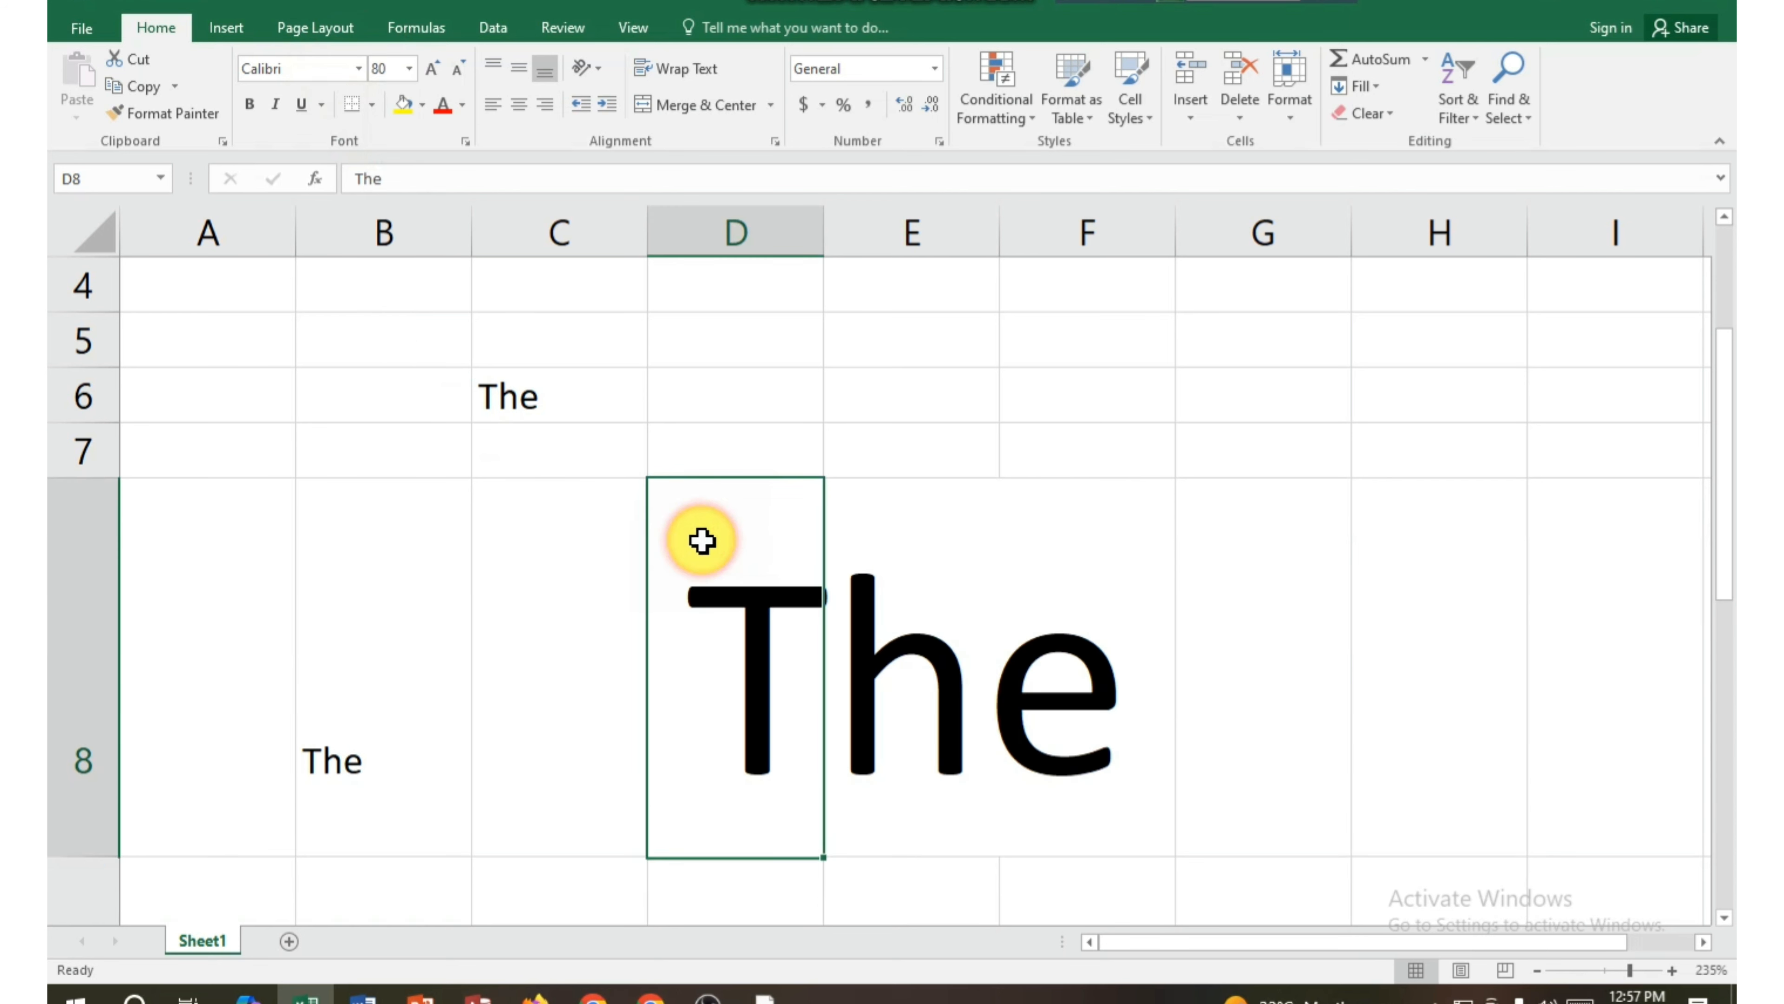
key("ctrl+z")
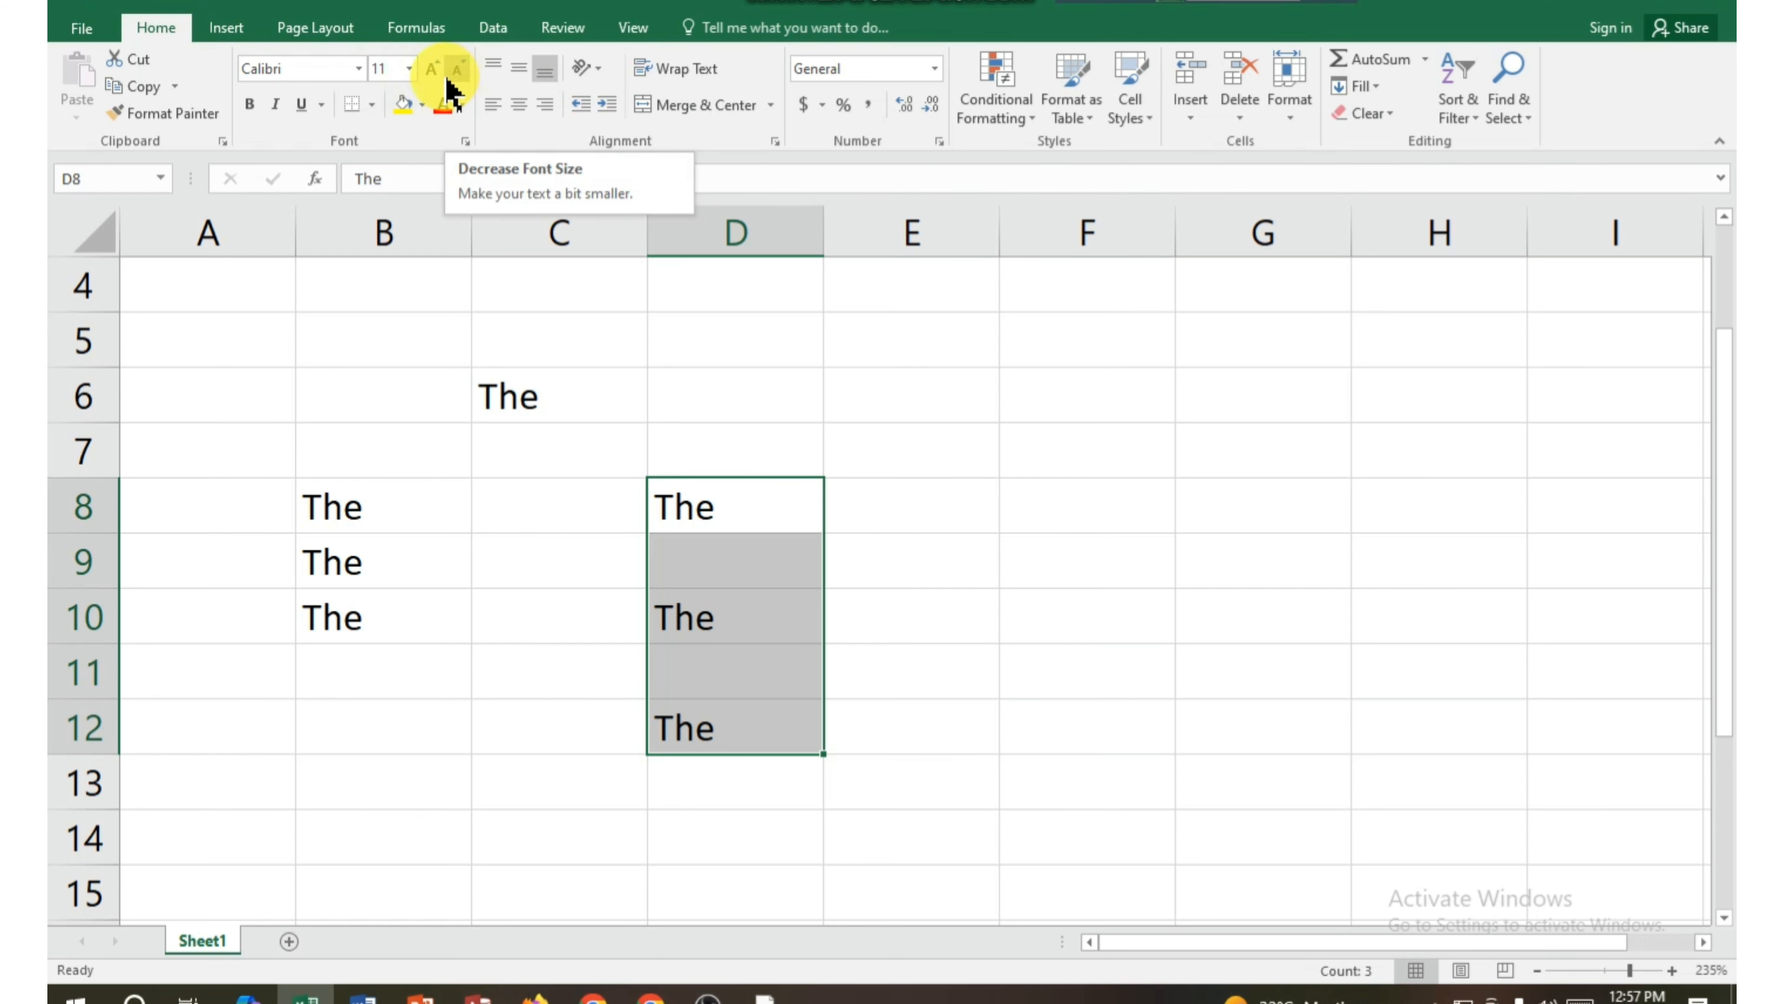
- Increase the font size of cells D8:D12 one step at a time up to 22
left_click(430, 70)
left_click(430, 70)
left_click(430, 70)
left_click(430, 70)
left_click(430, 70)
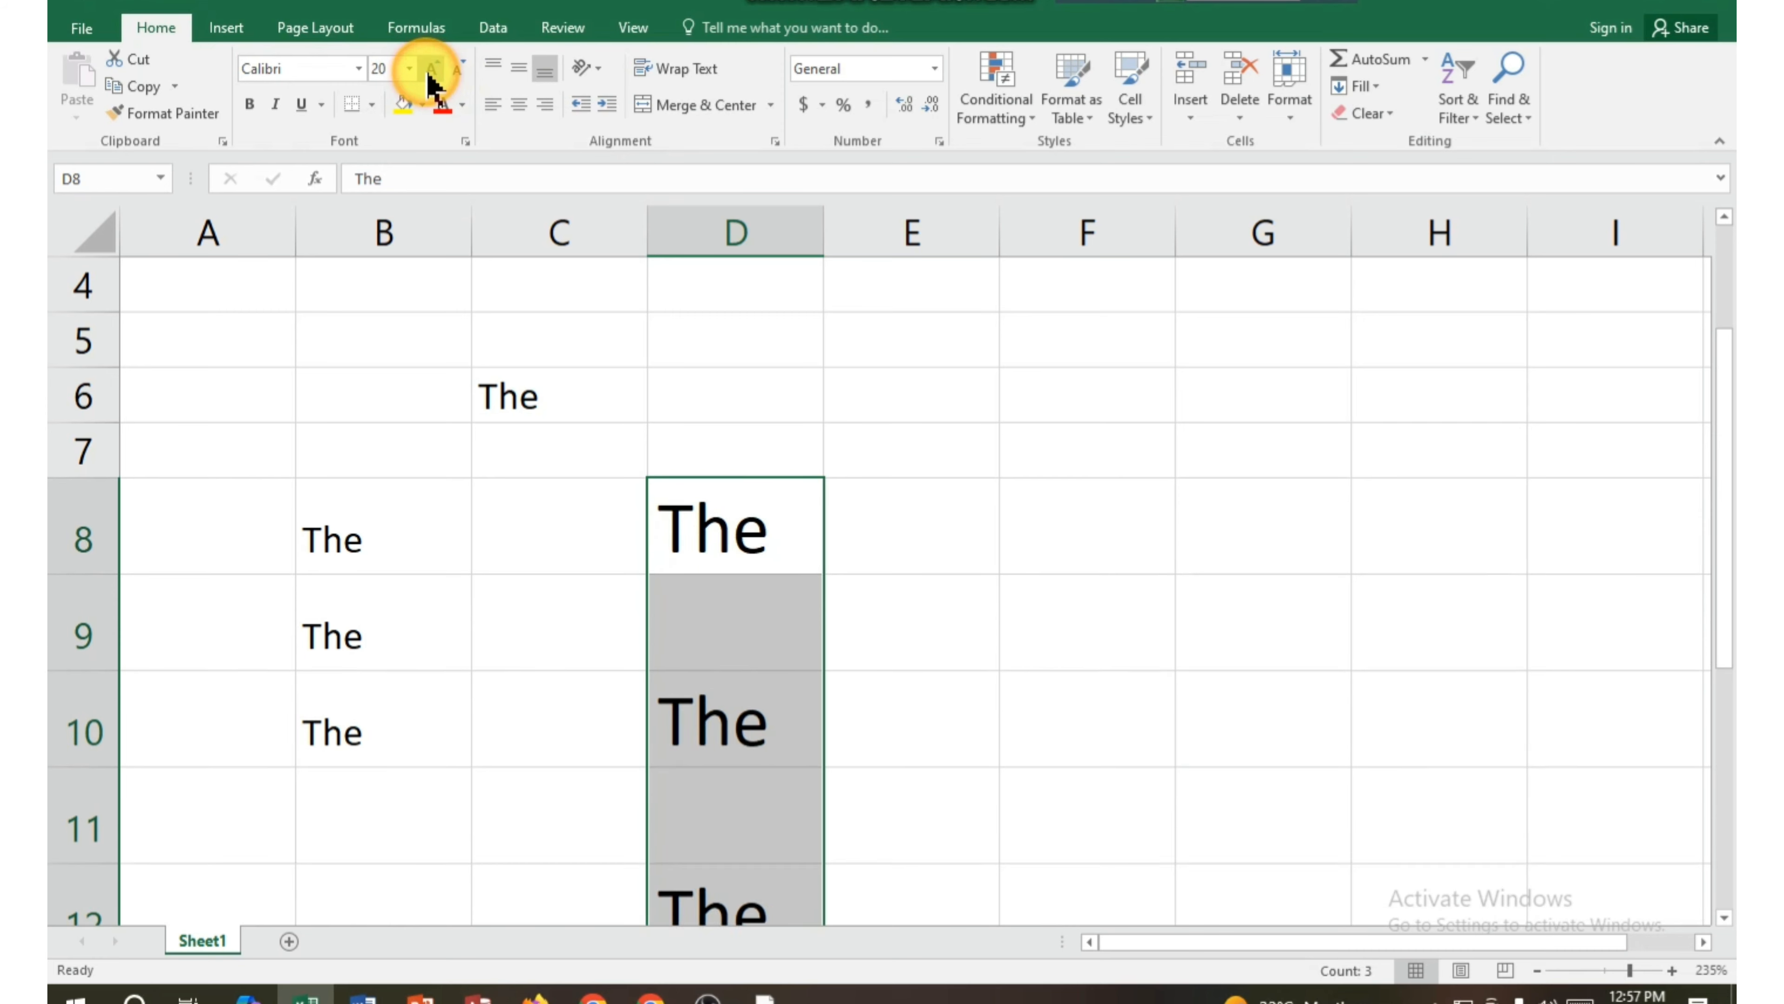
left_click(430, 70)
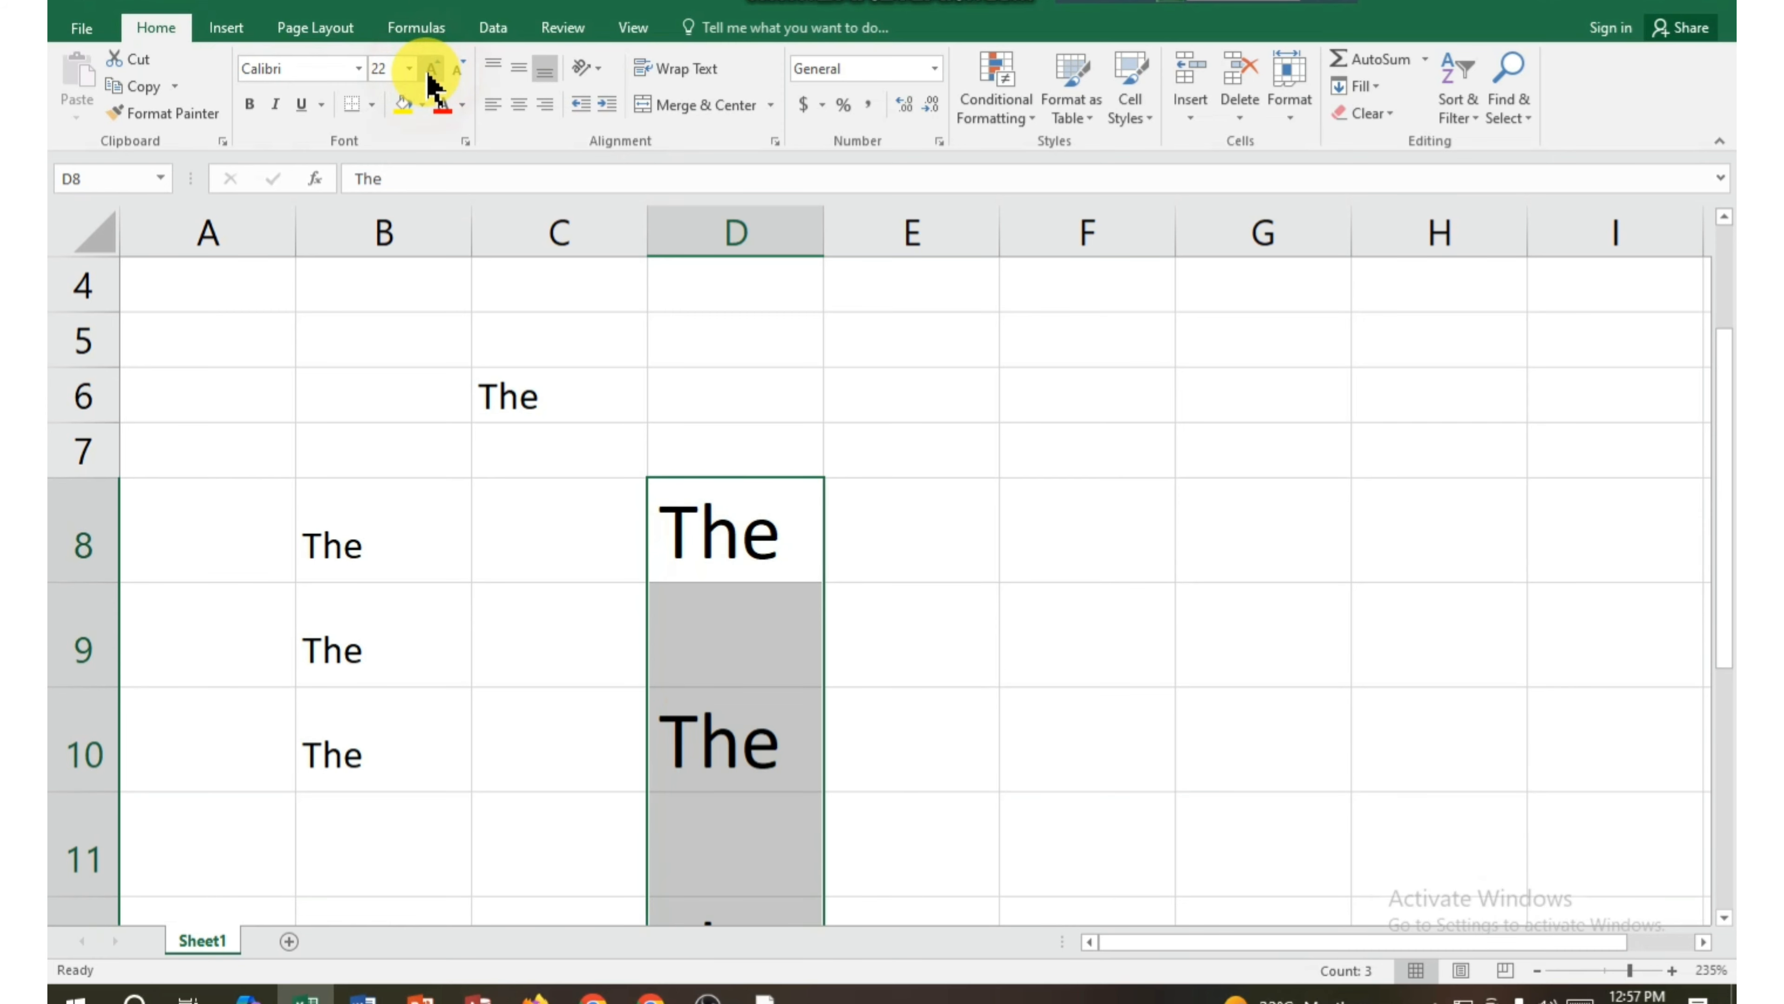
- Decrease the font size of cells D8:D12 one step at a time down to 10
left_click(457, 73)
left_click(456, 73)
left_click(456, 73)
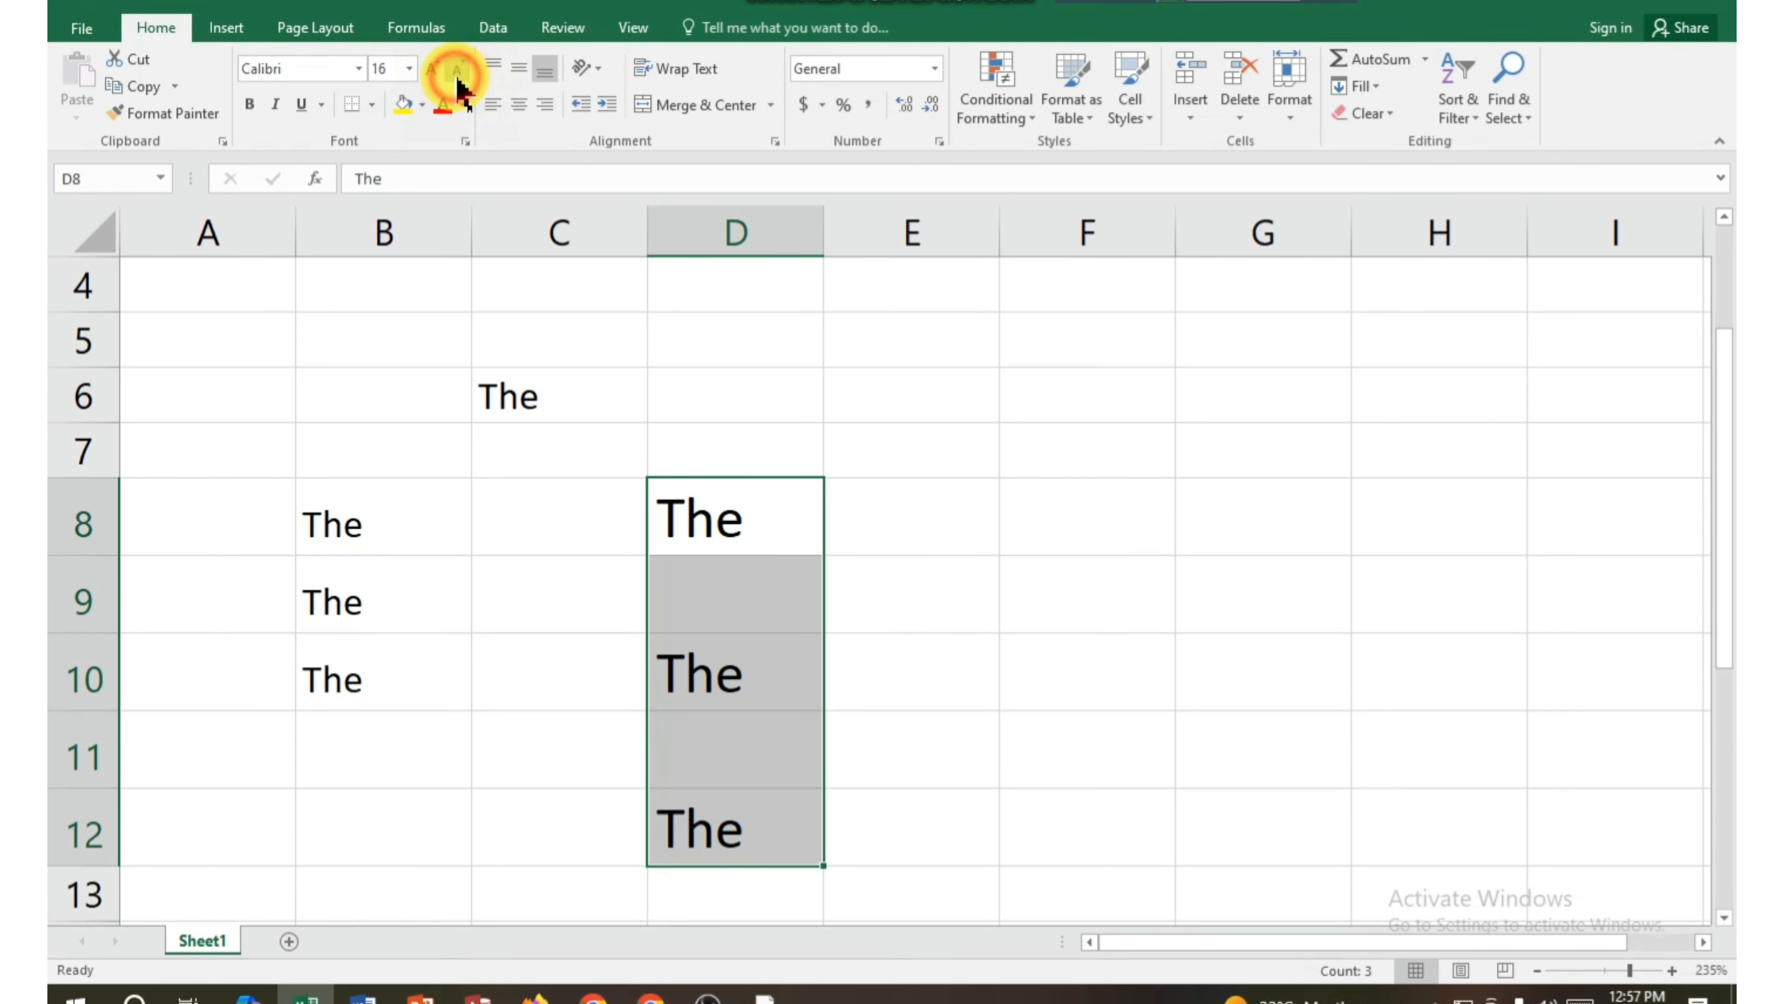
left_click(457, 73)
left_click(457, 73)
left_click(457, 73)
left_click(456, 73)
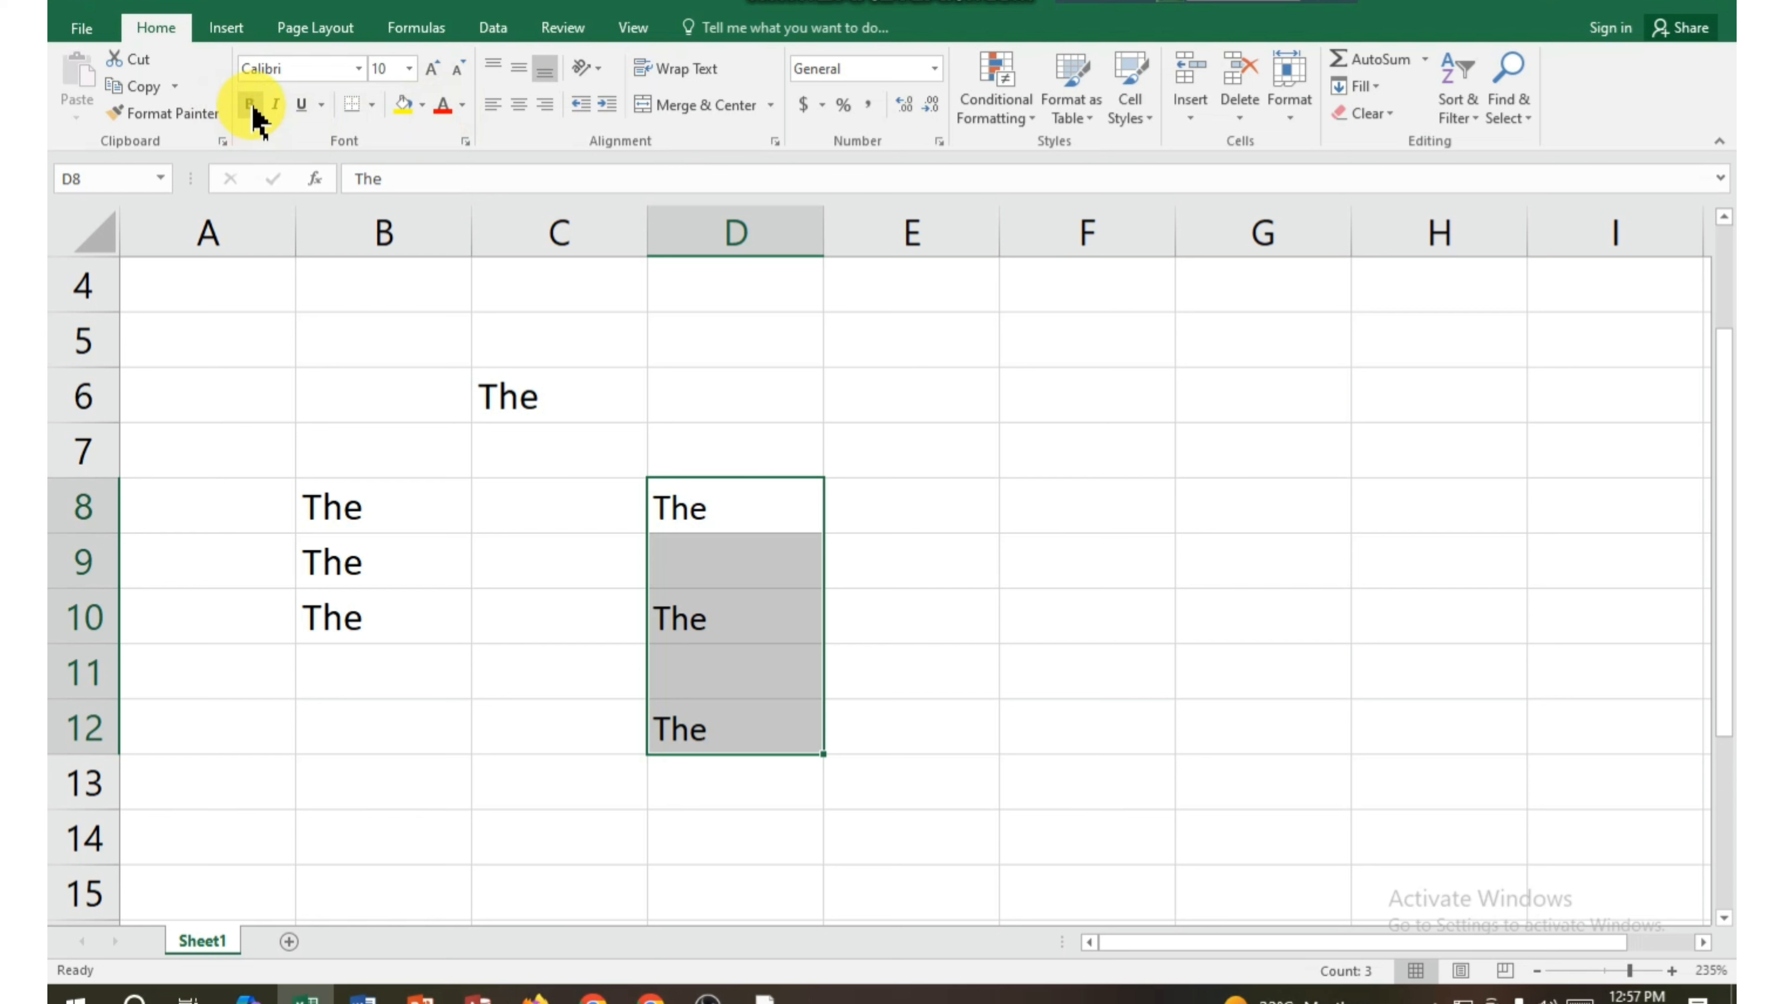
- Make the text in cell D8 bold, toggling the bold off and on again
left_click(692, 512)
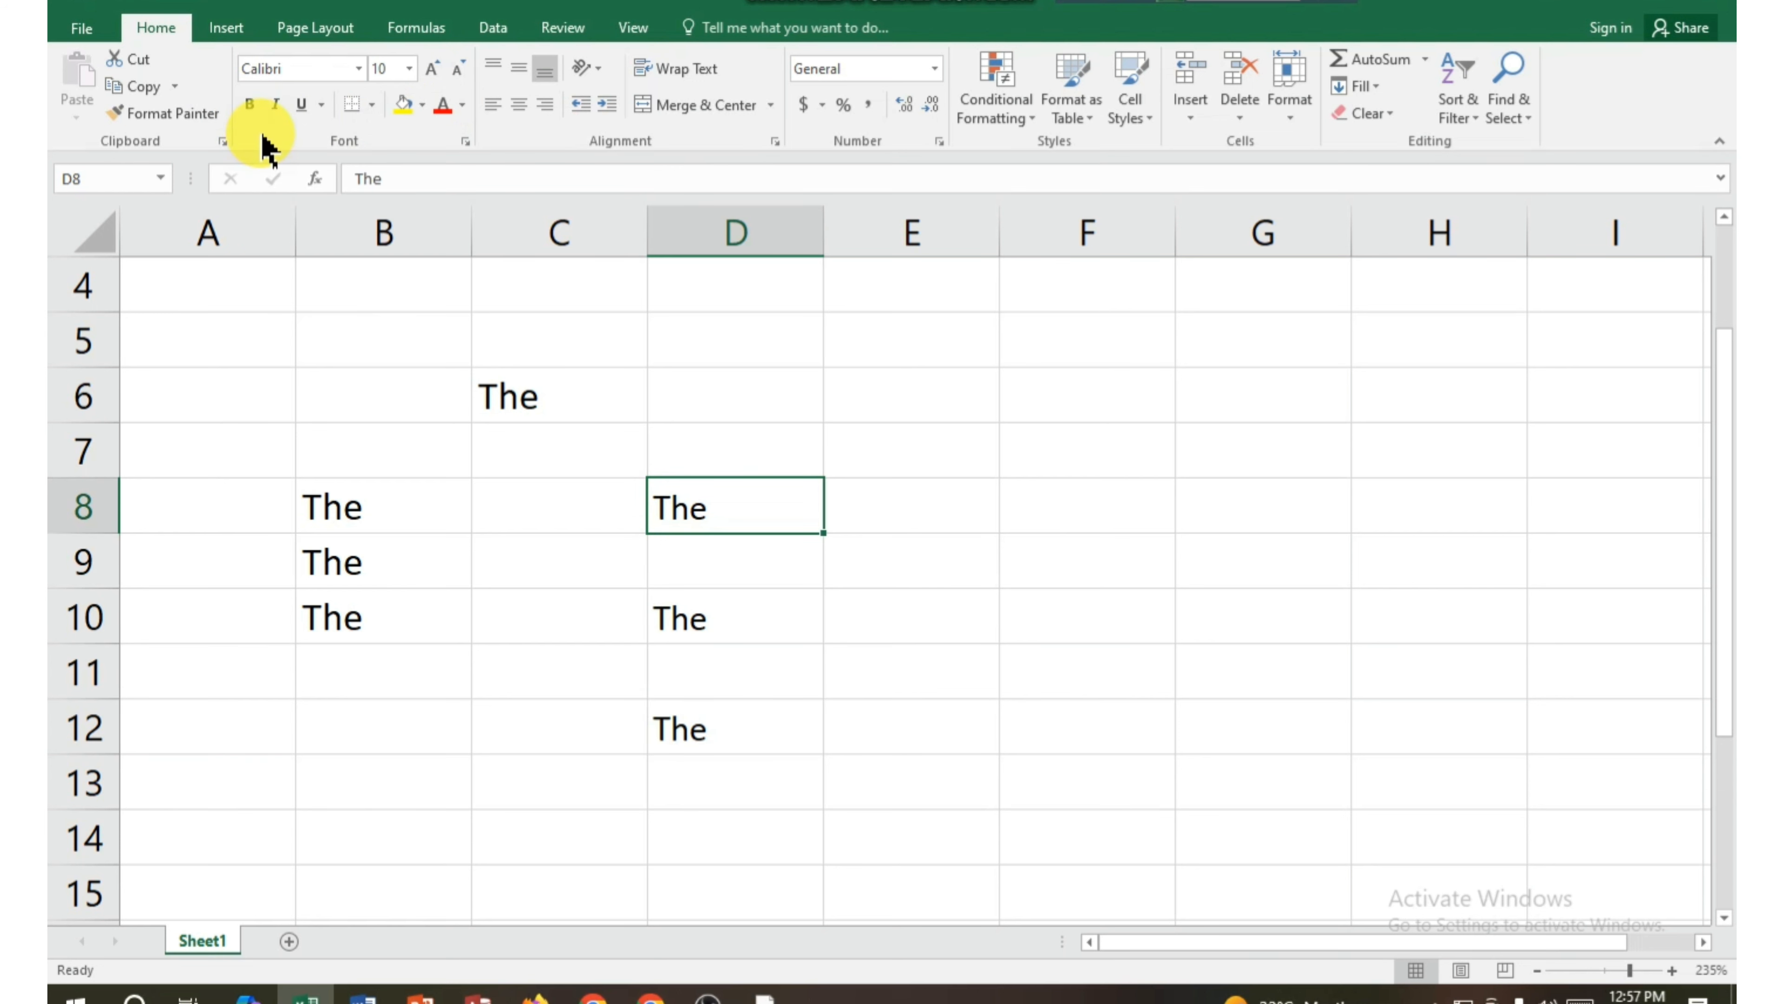
left_click(250, 106)
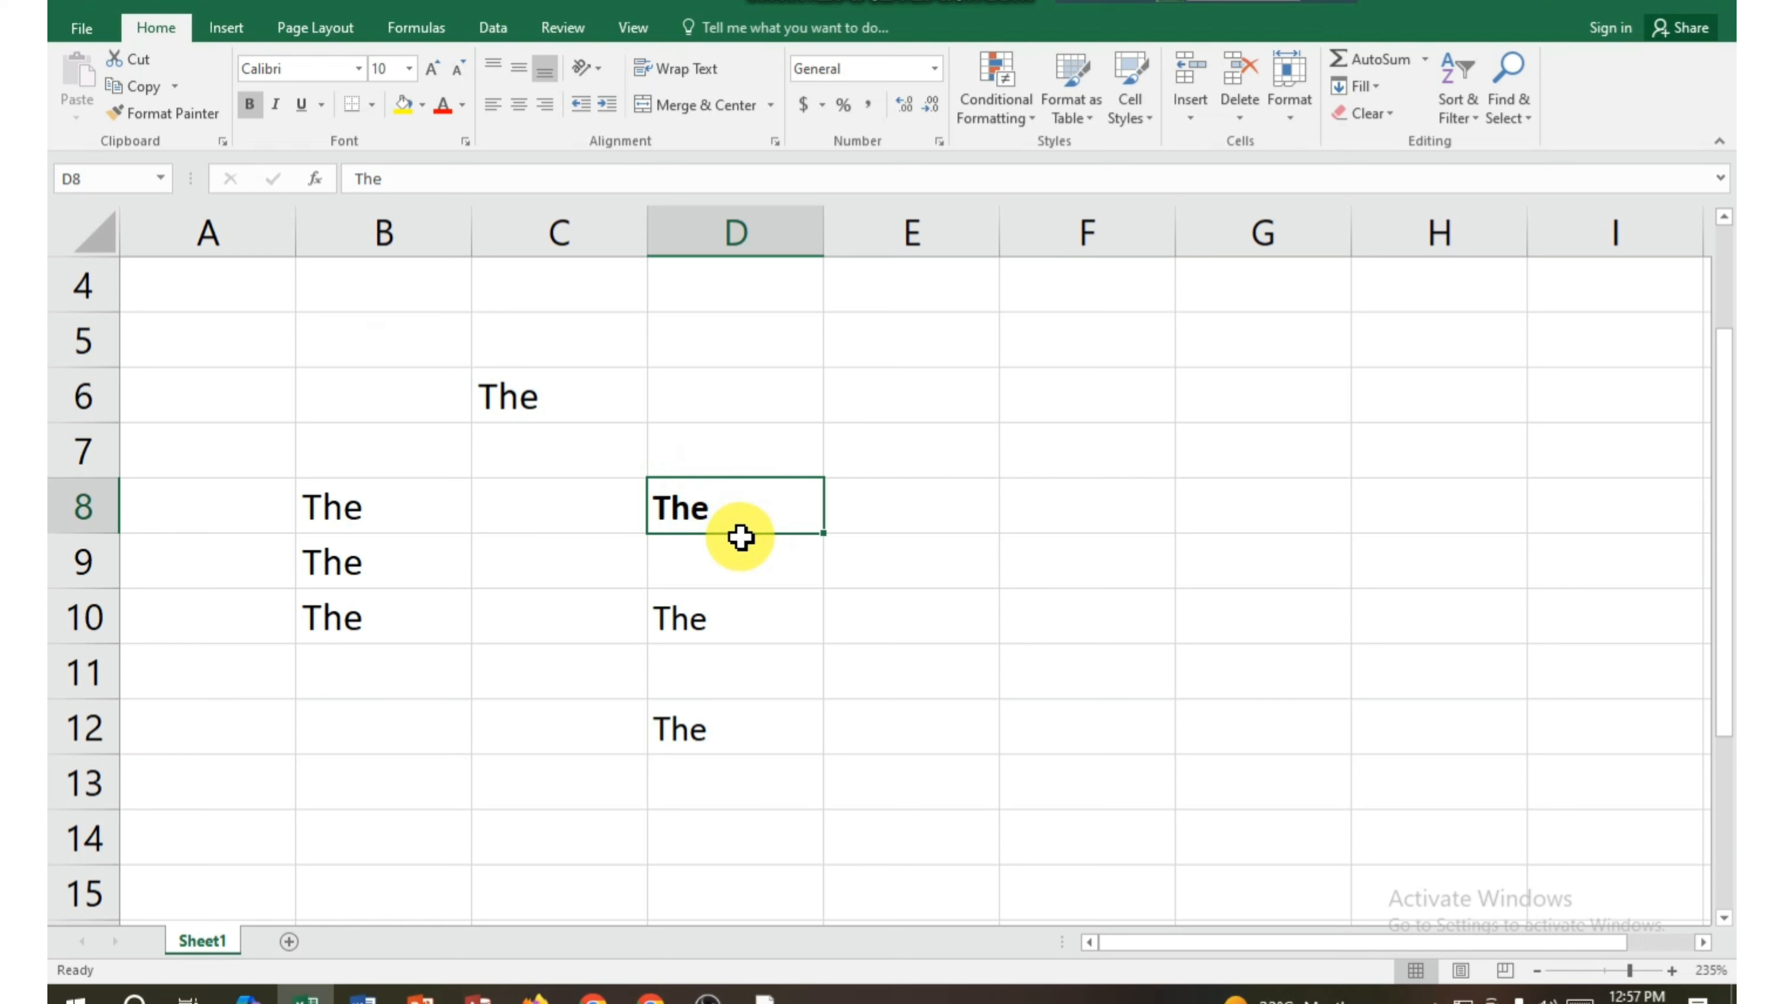
key("ctrl+b")
key("ctrl+b")
- Italicize the text in cell D8, toggling the italic off and on again
left_click(276, 106)
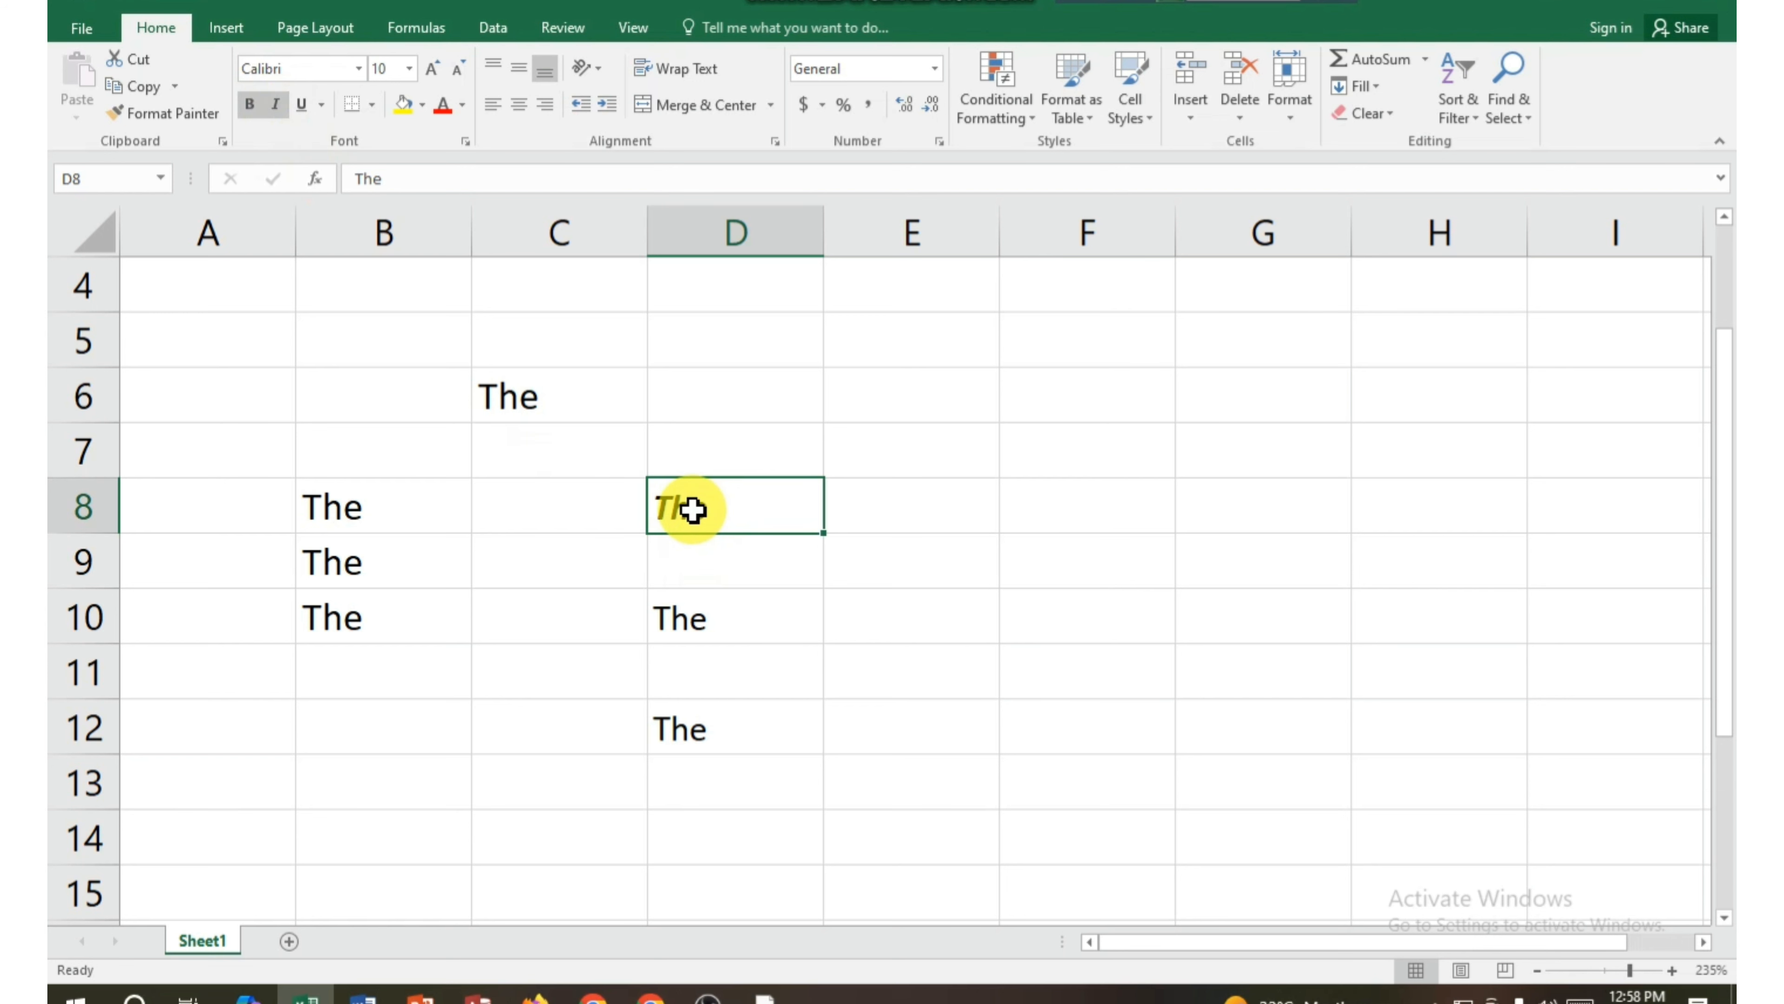
key("ctrl+i")
key("ctrl+i")
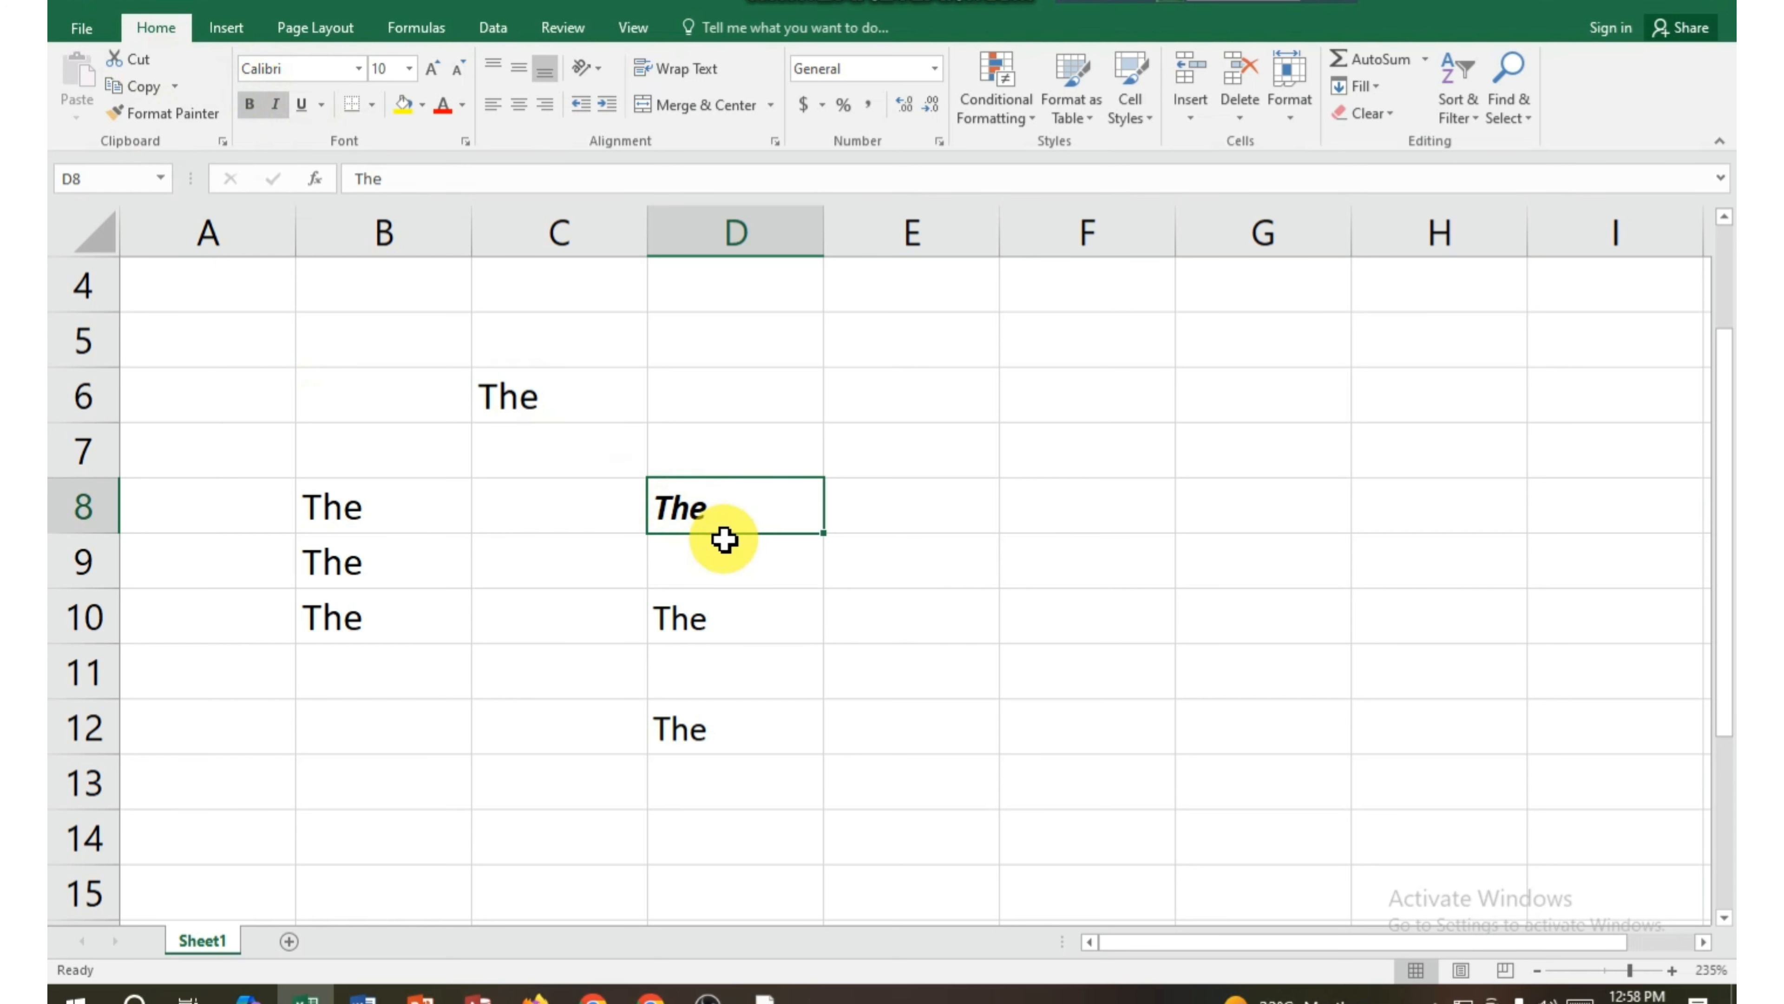
- Try a double underline and a single underline on cell D8, and remove the underlining
left_click(322, 105)
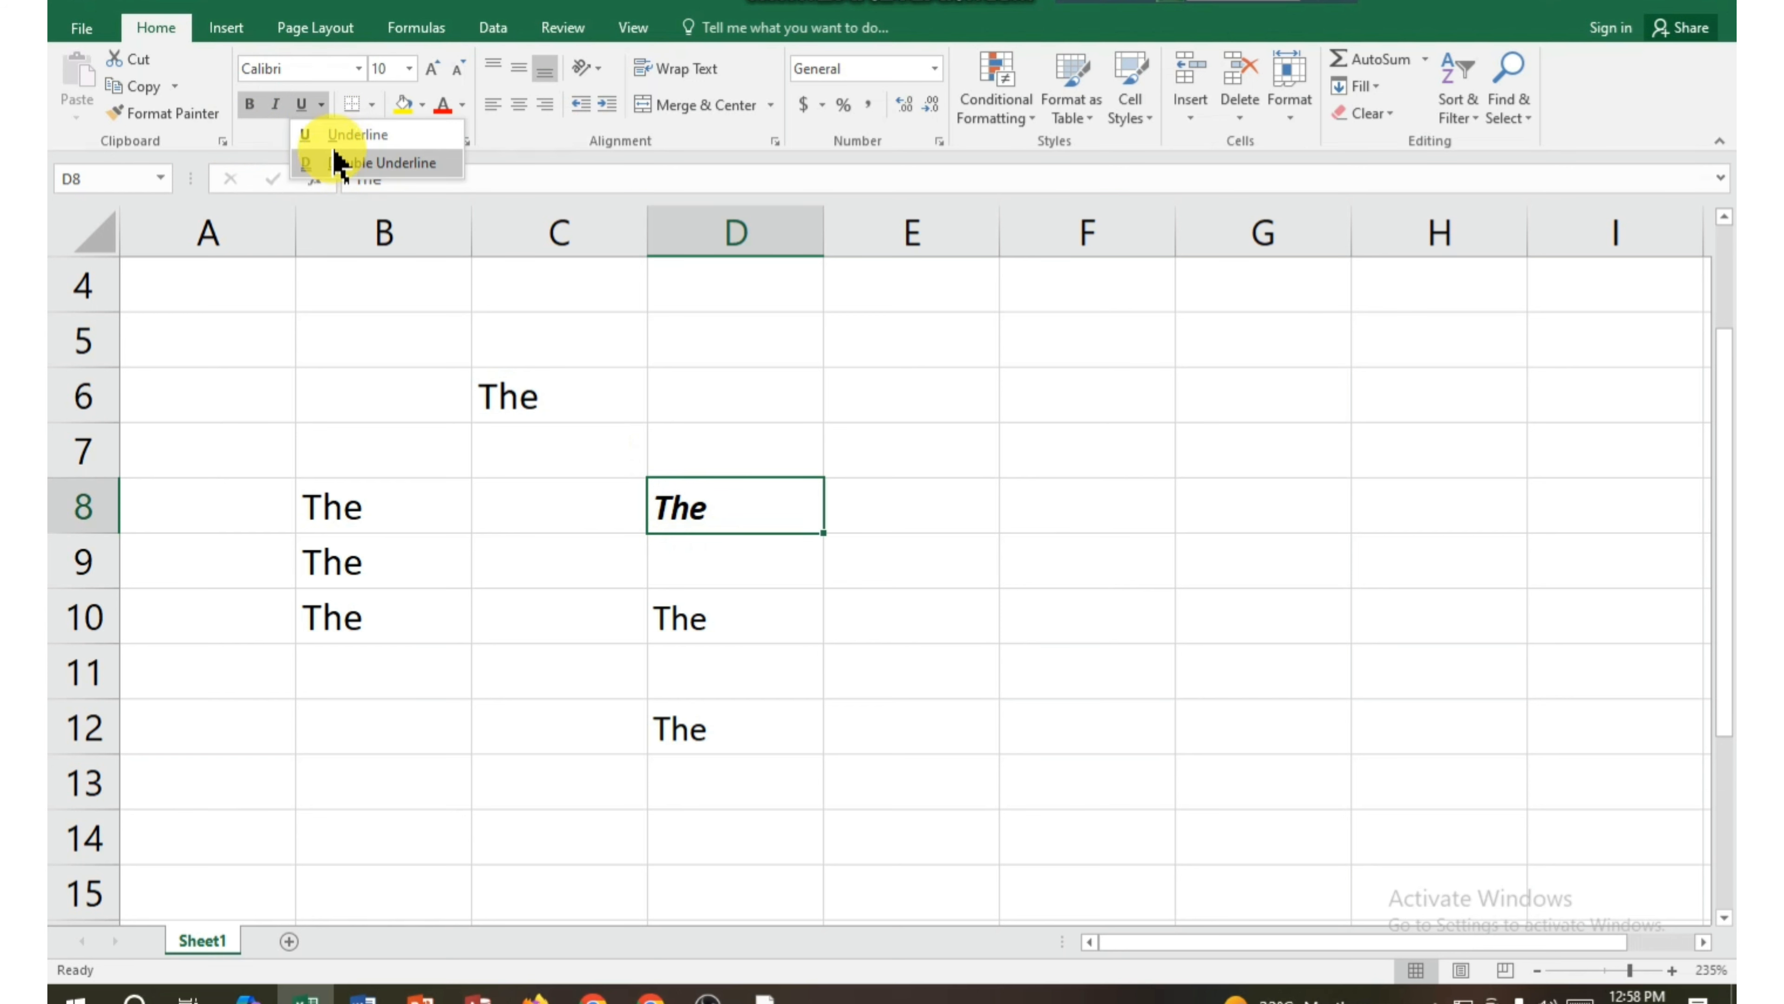
left_click(338, 163)
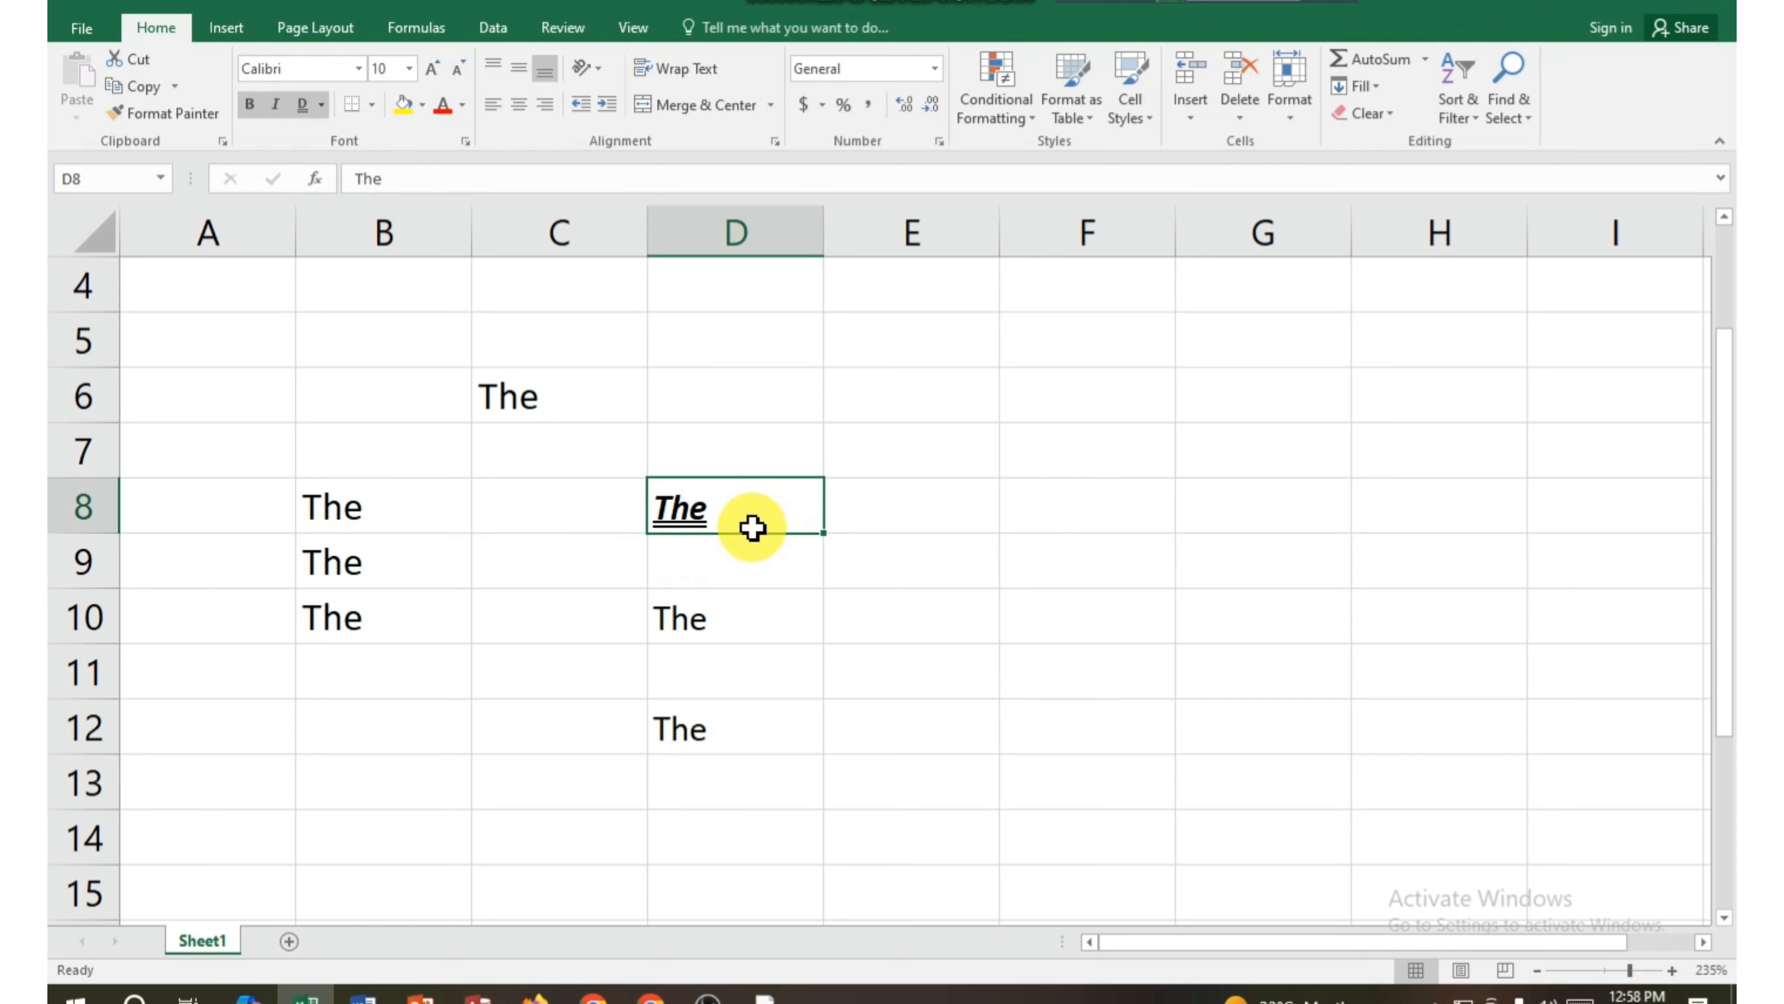
key("ctrl+u")
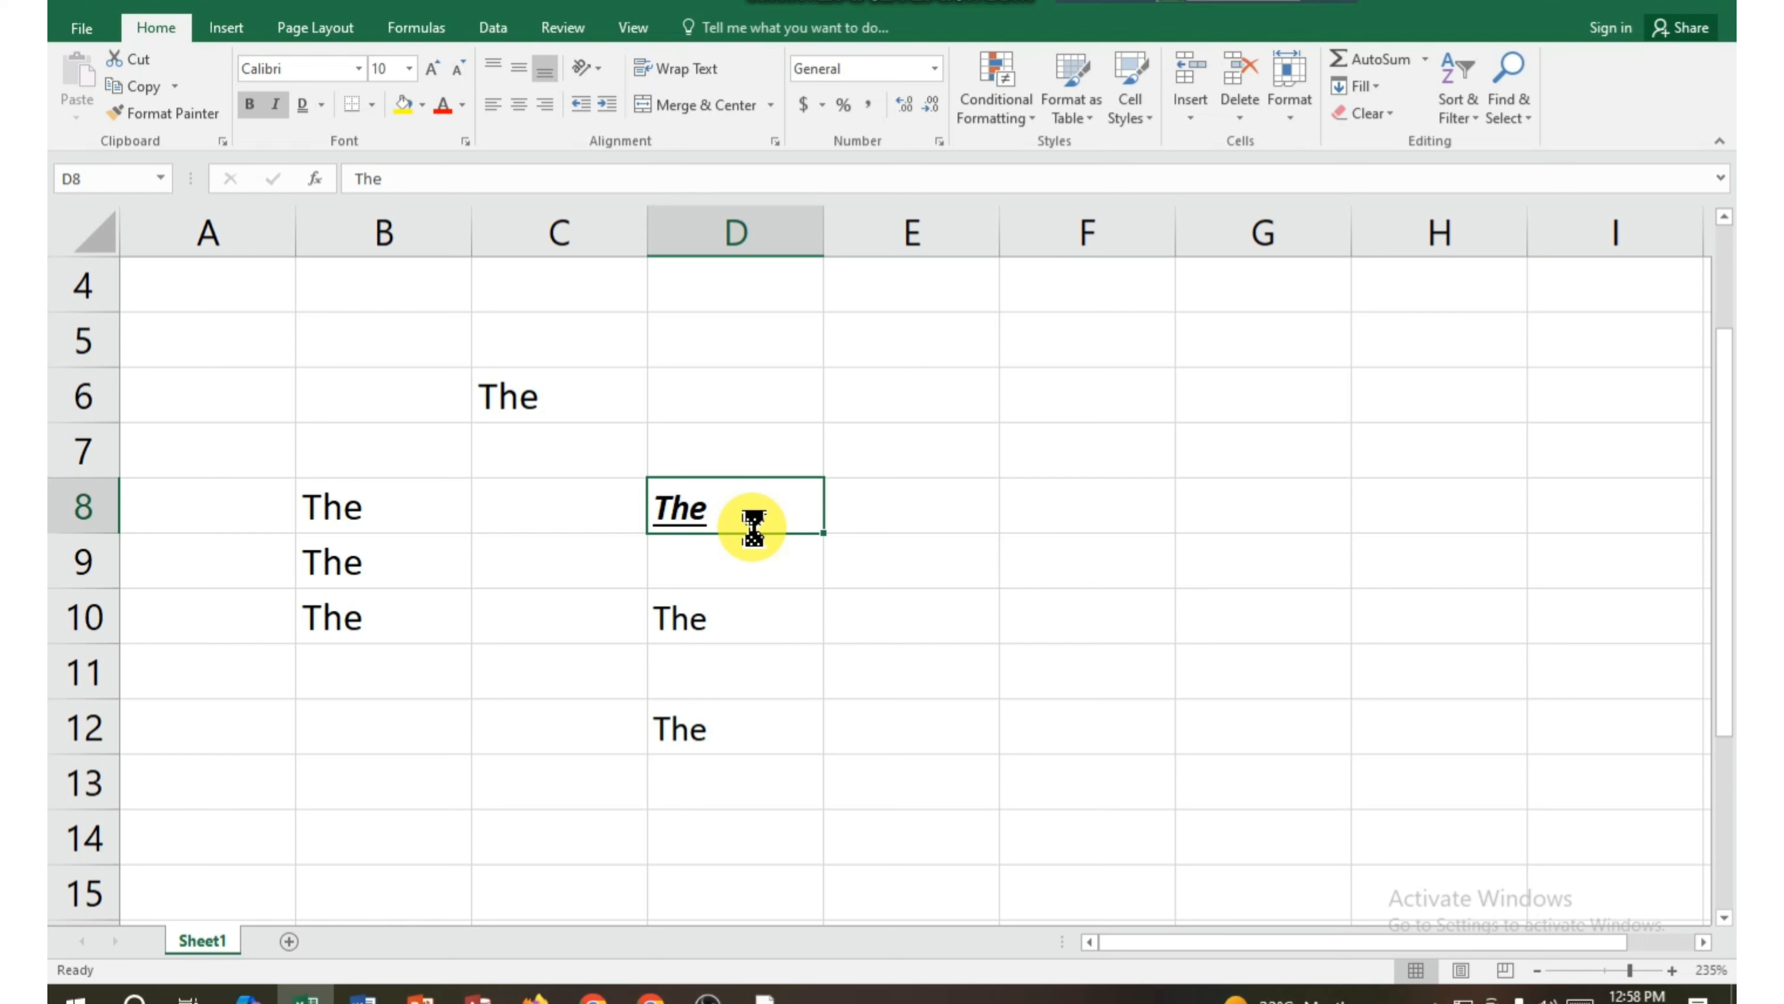
key("ctrl+u")
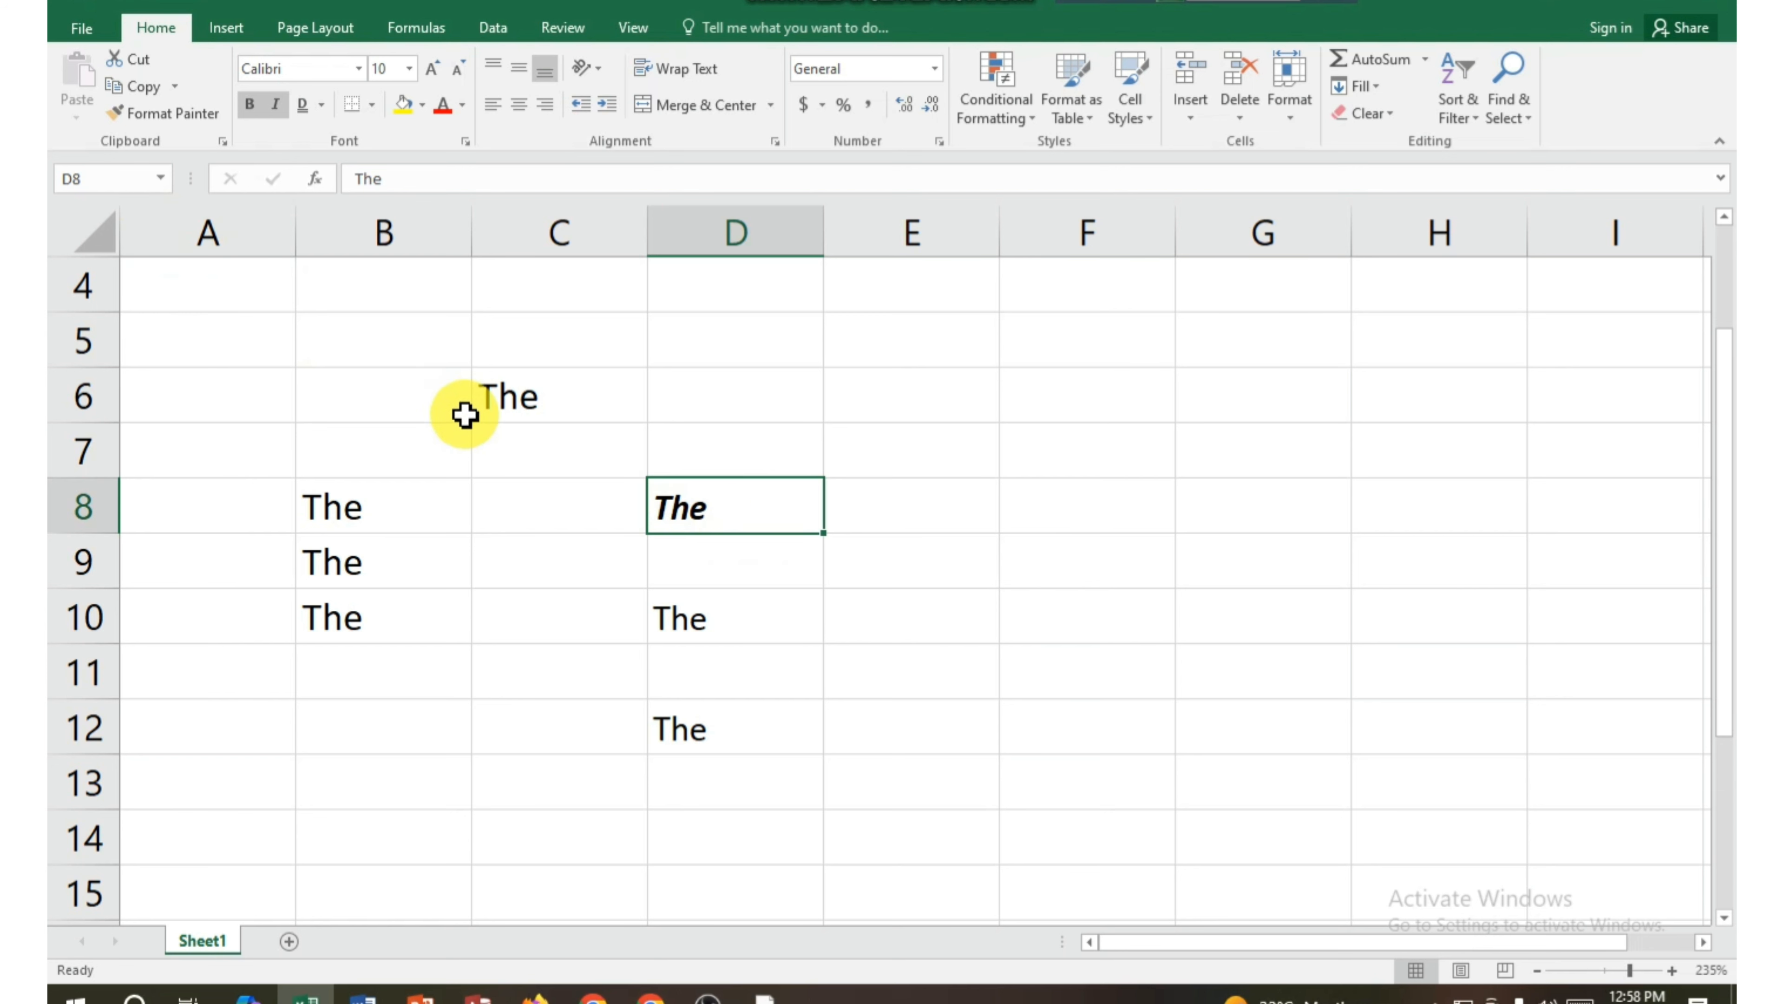
- Apply All Borders to the cell range B8:D12
left_click(518, 660)
left_click_drag(330, 503, 703, 706)
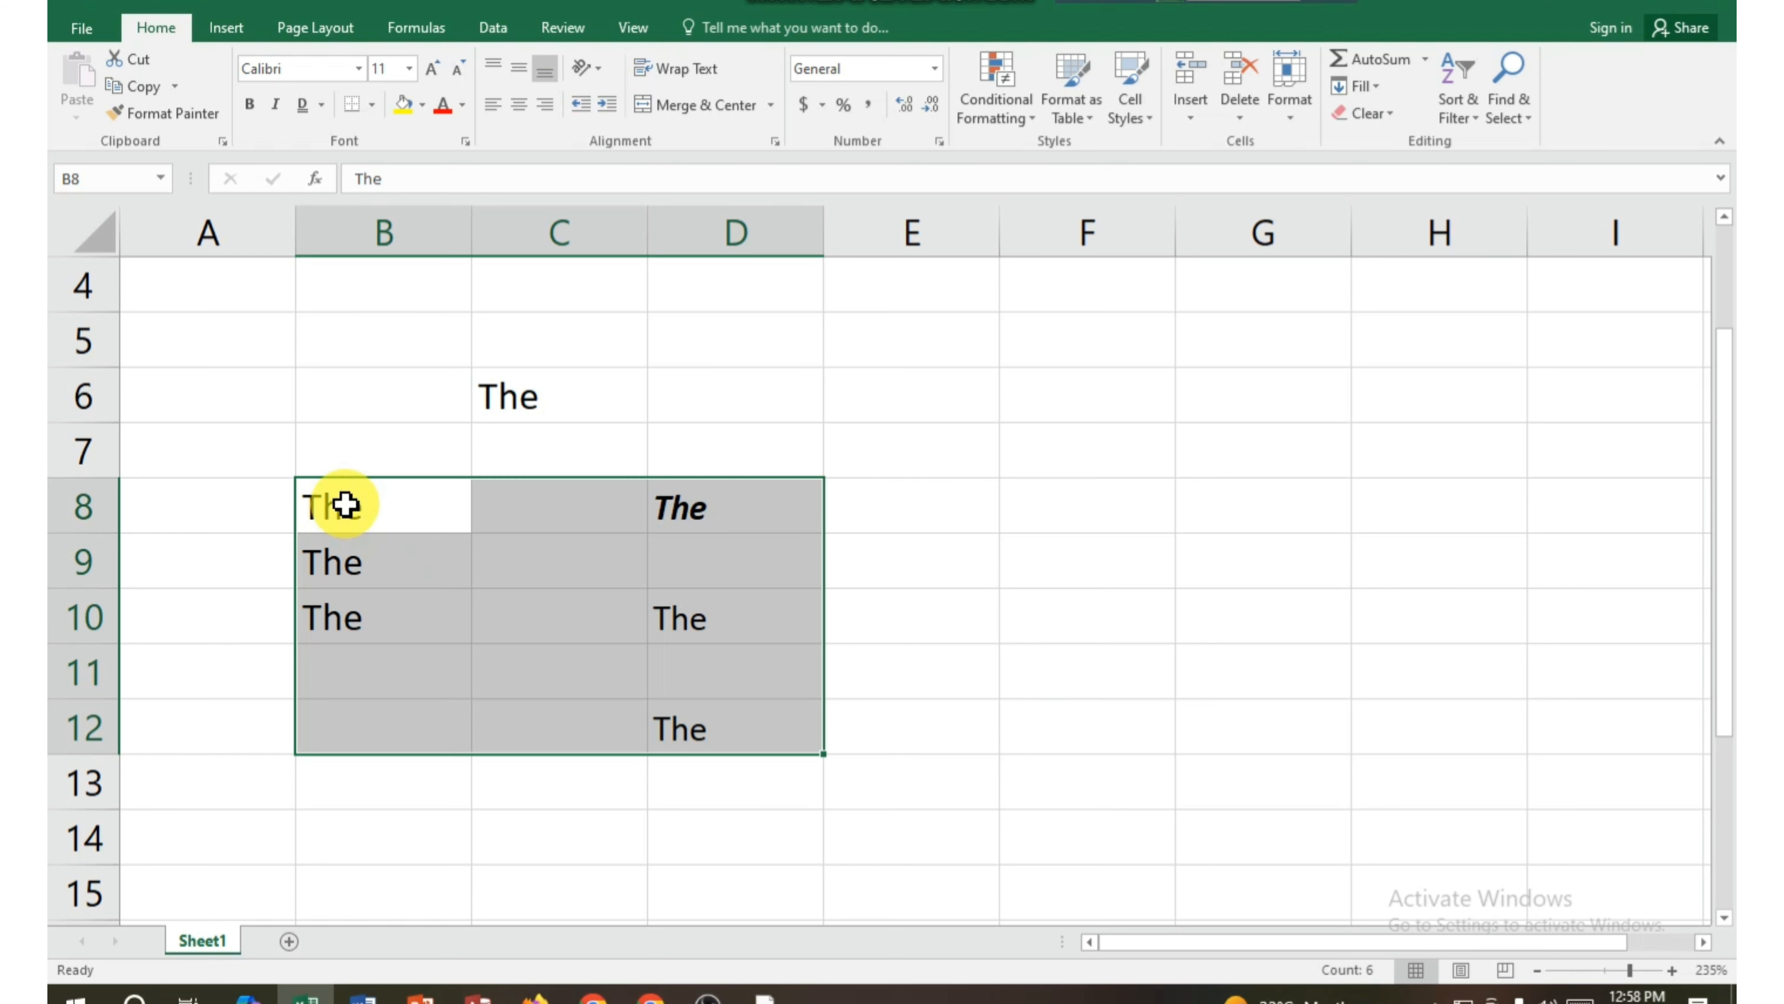
left_click(372, 104)
left_click(386, 305)
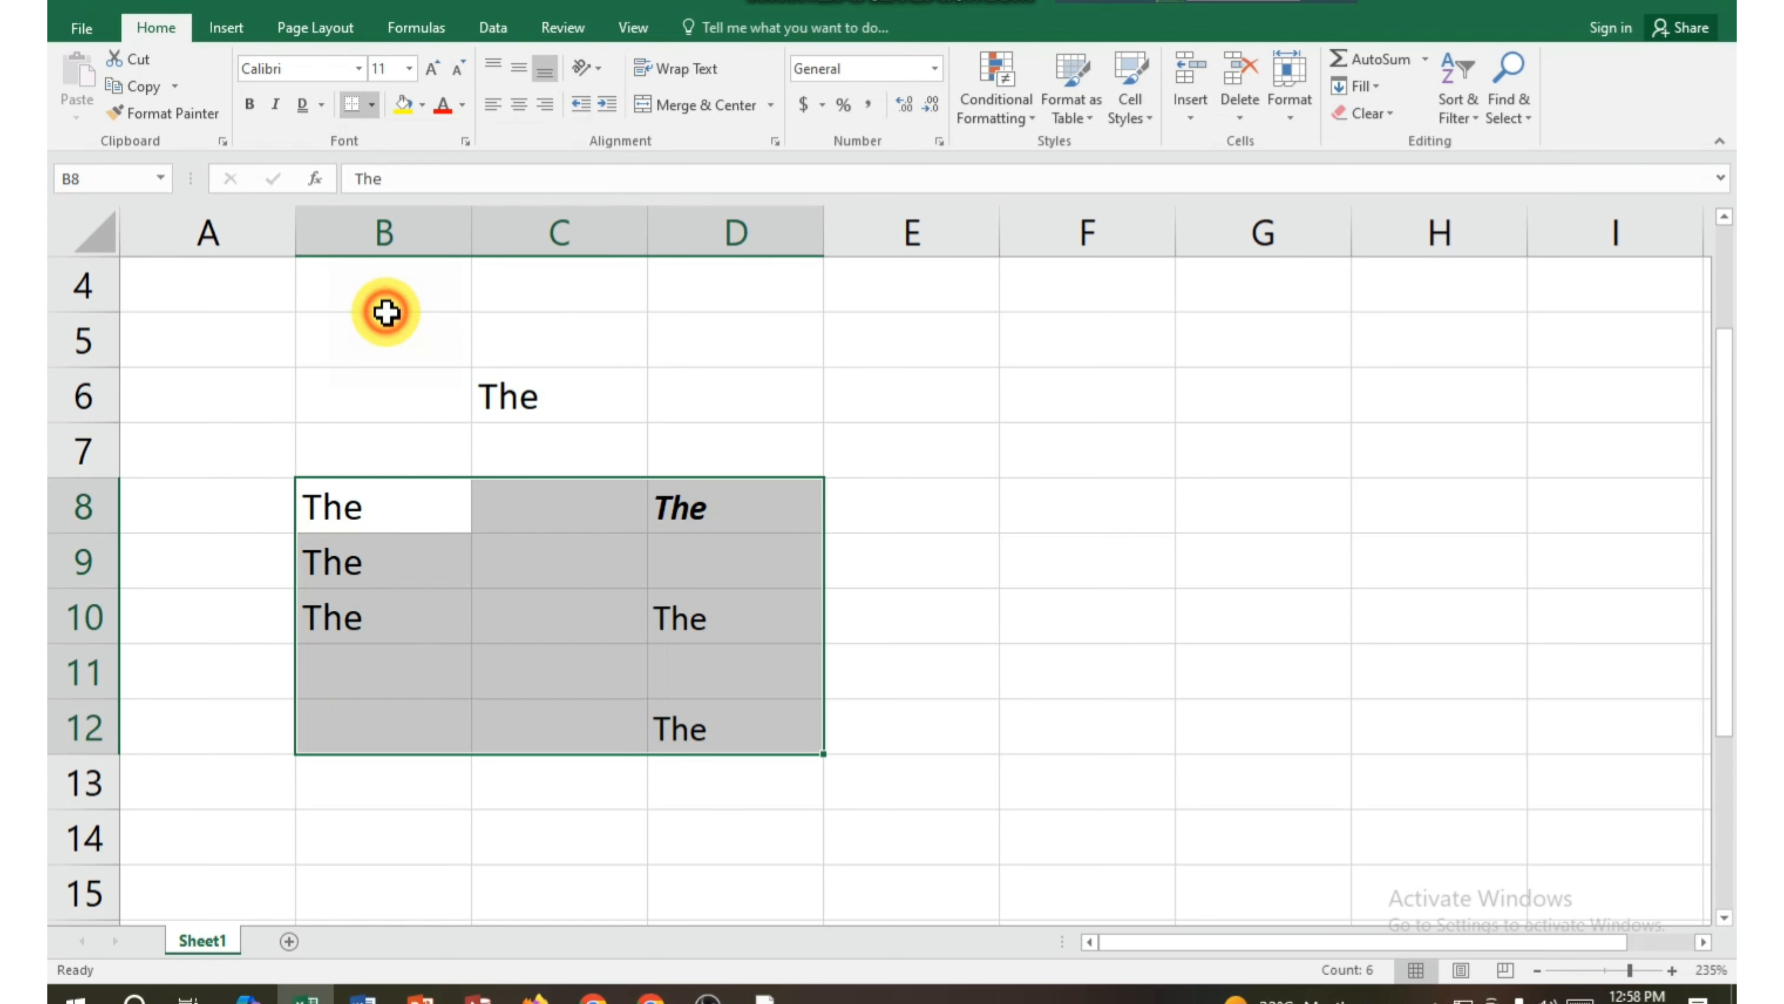
left_click(517, 571)
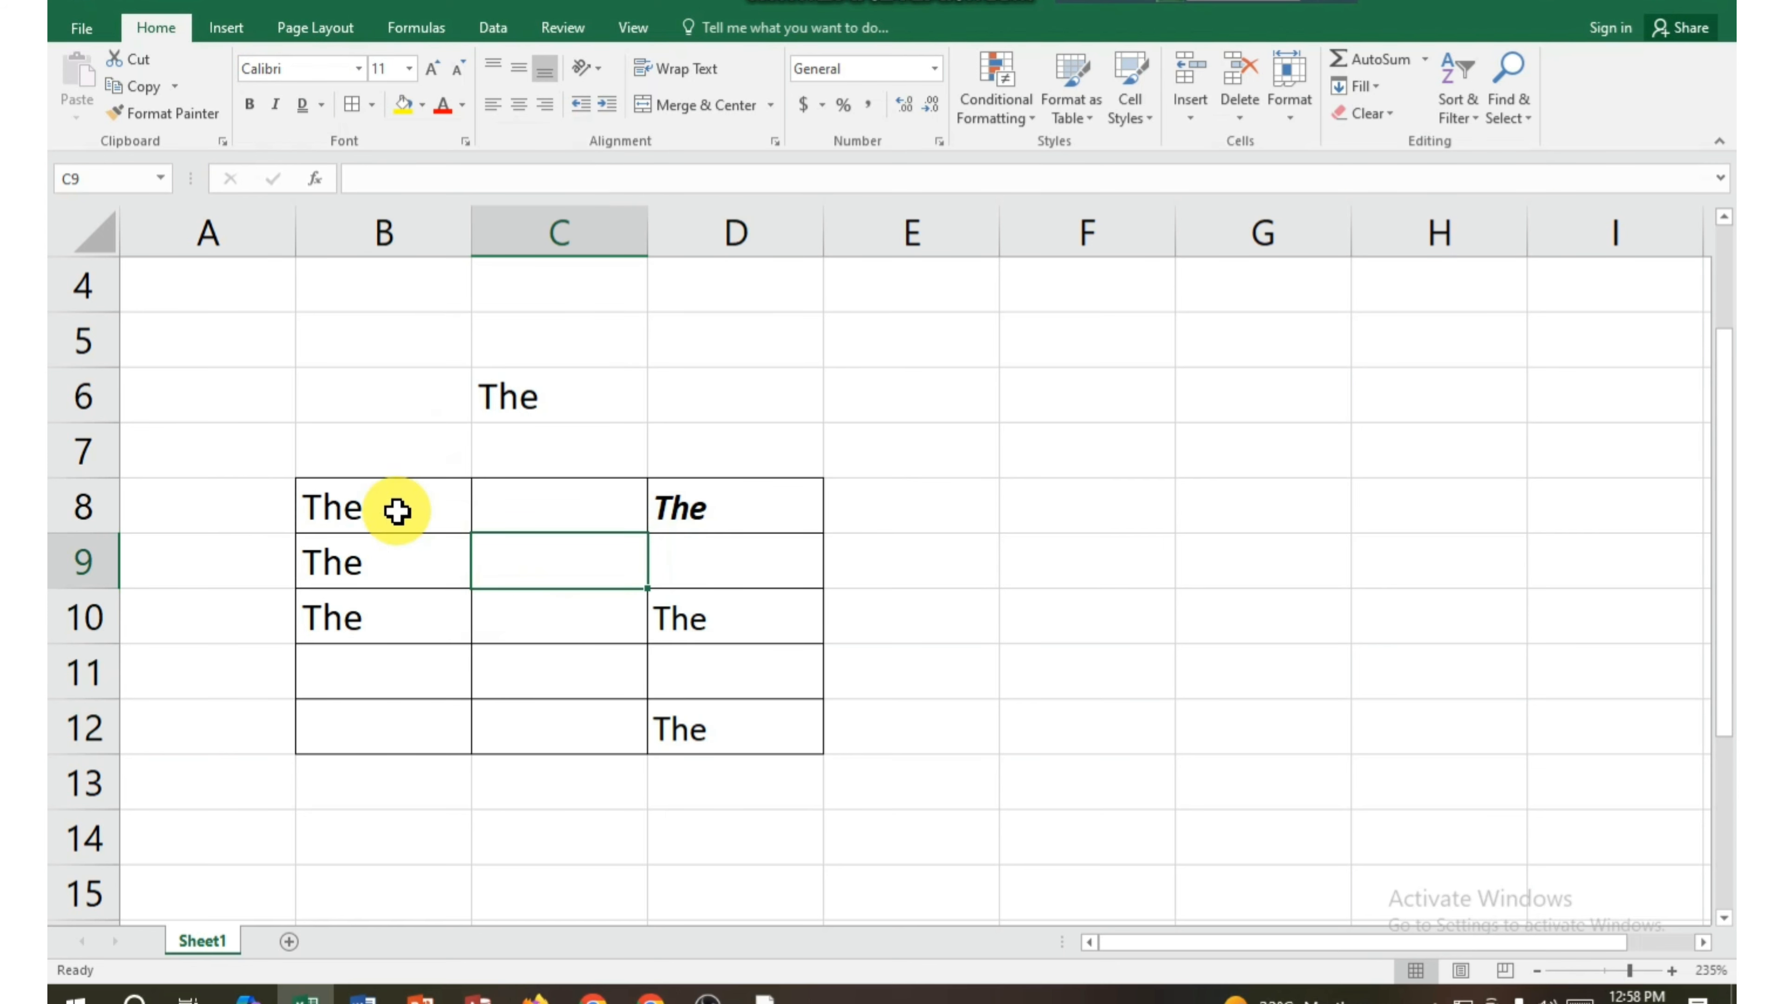
- Examine the border options available for cells B8:D12, close them without a choice and select cell C6
left_click_drag(387, 509, 684, 729)
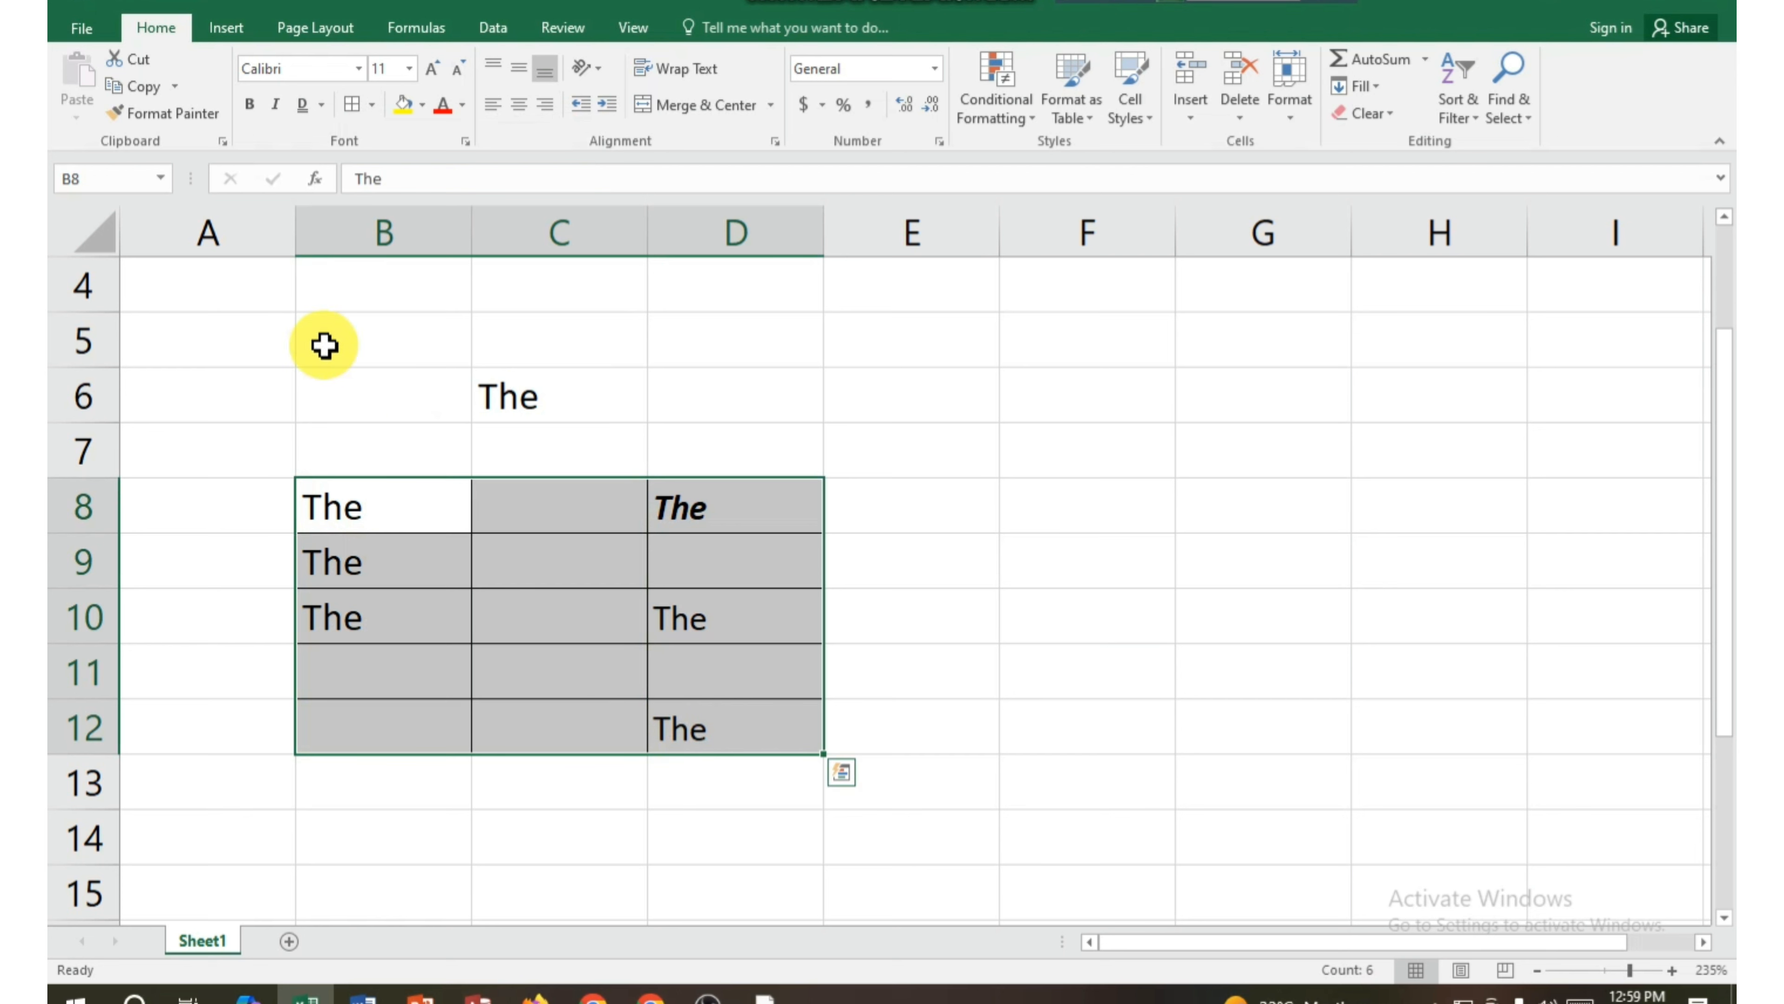
left_click(371, 107)
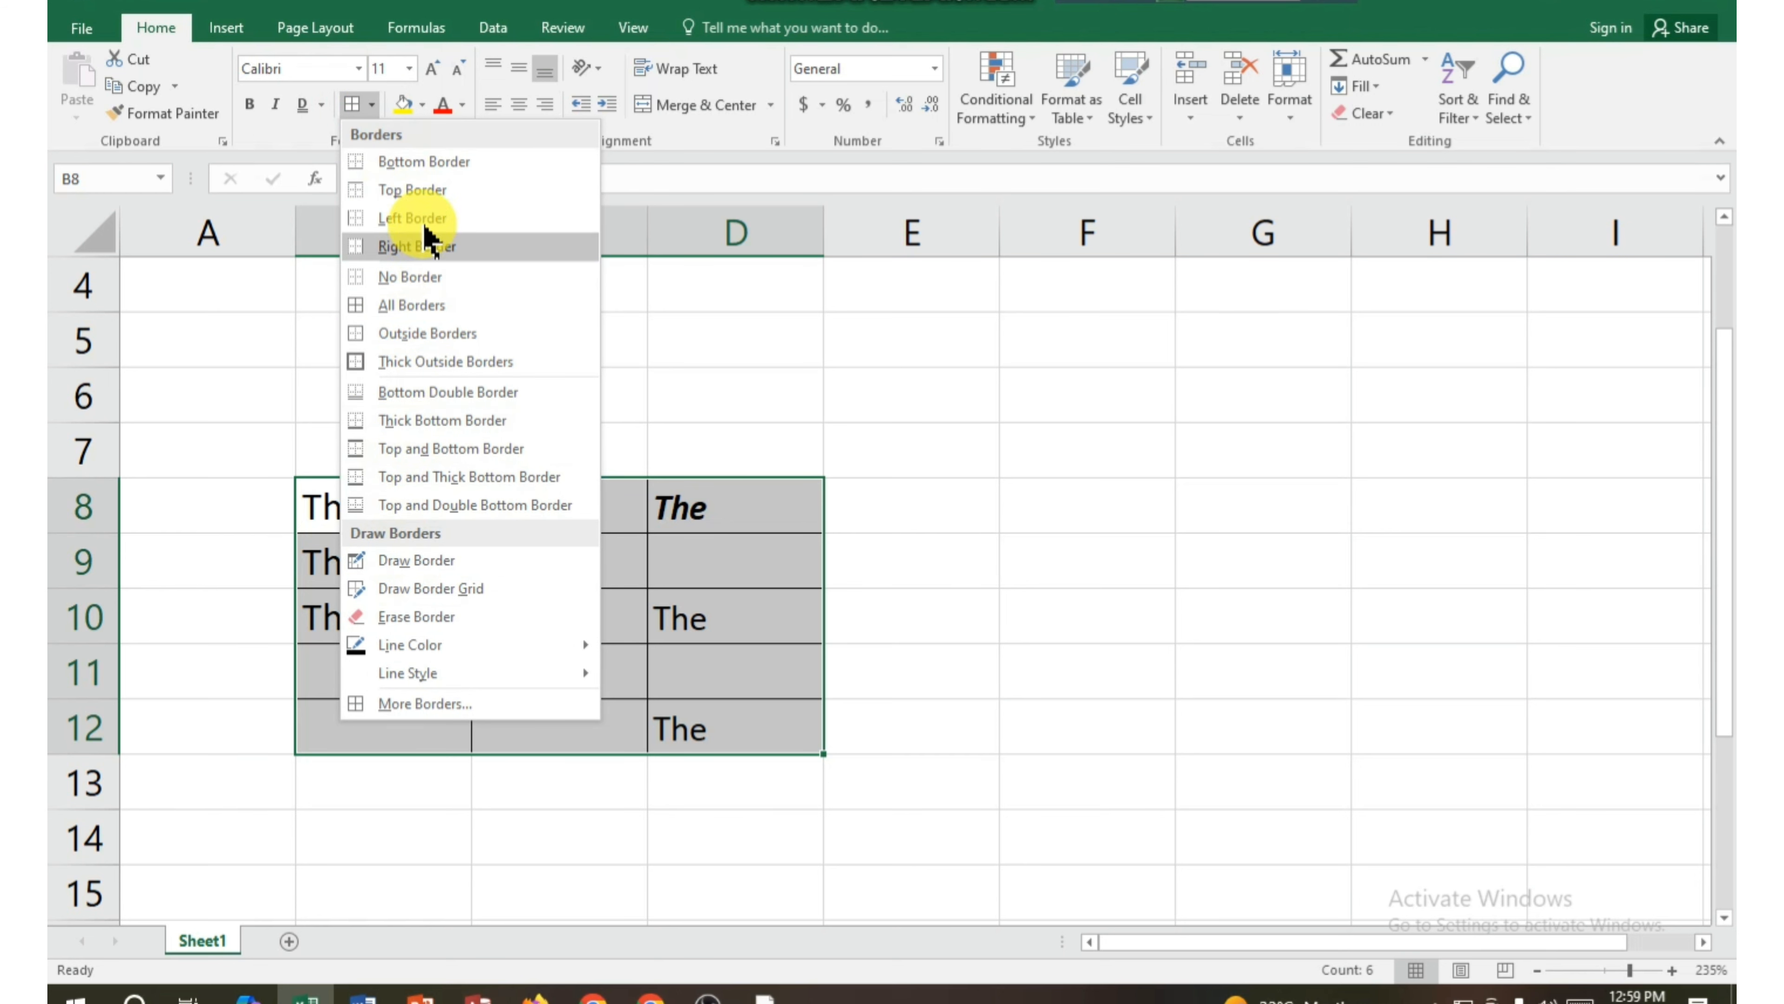
left_click(640, 336)
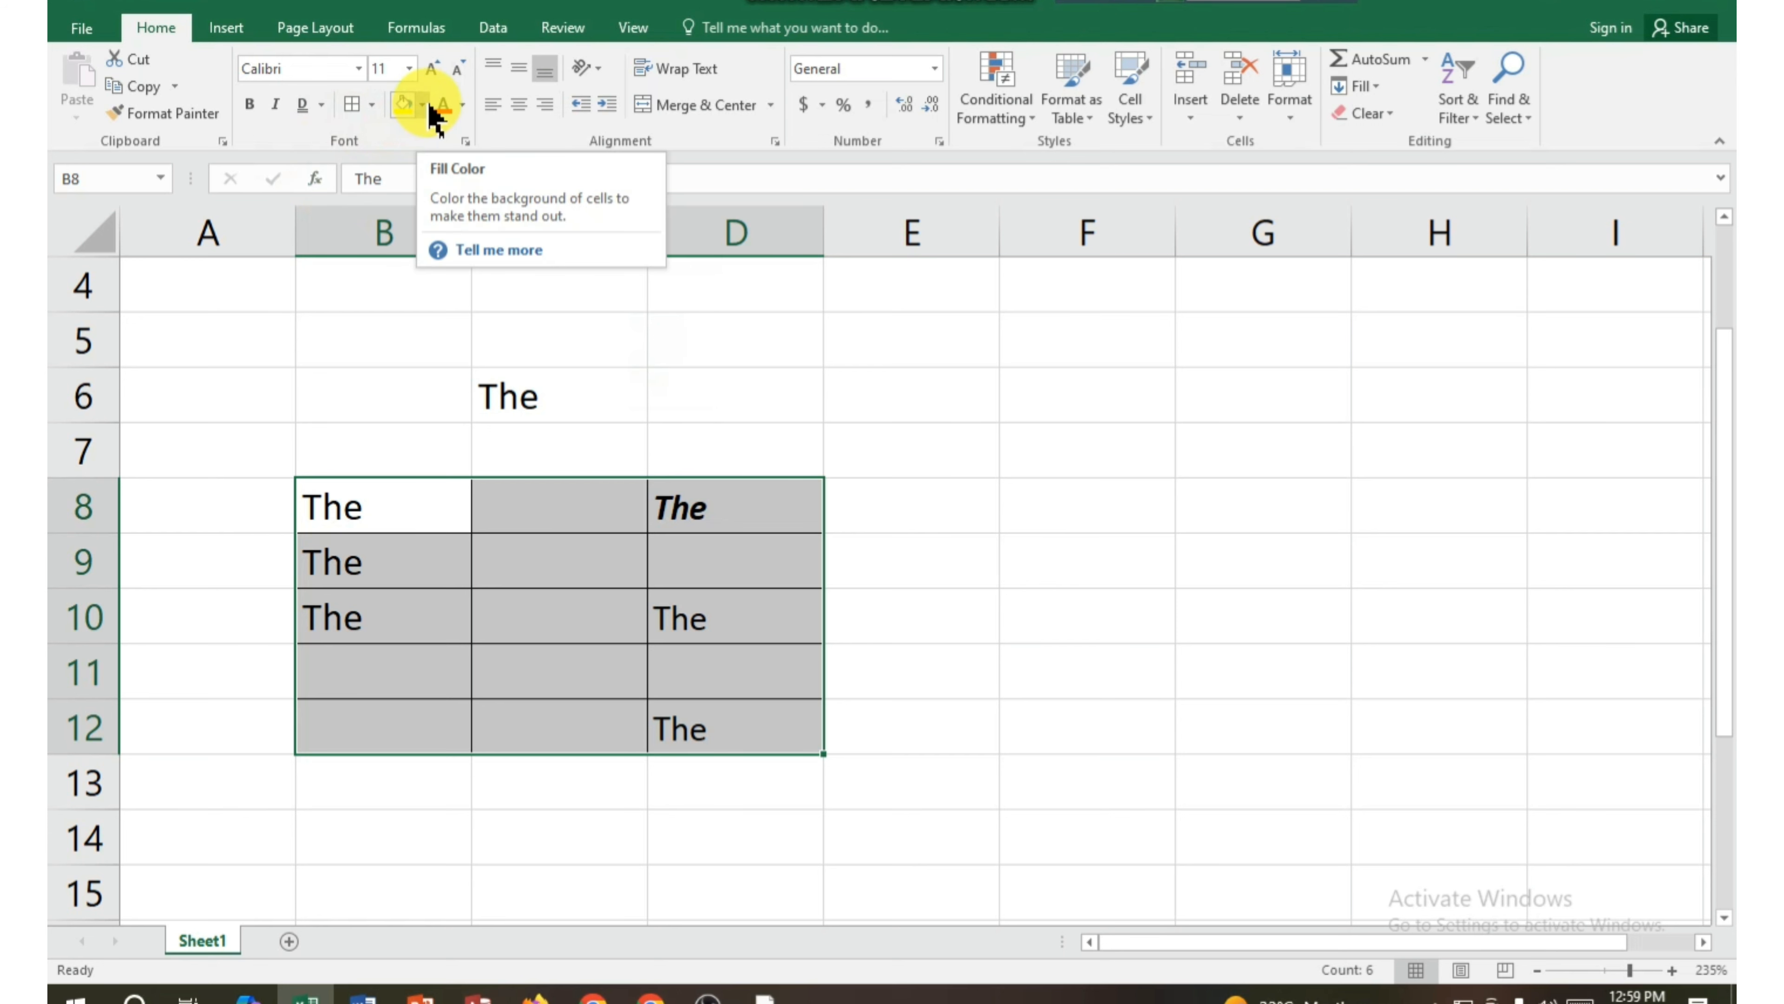
left_click(480, 404)
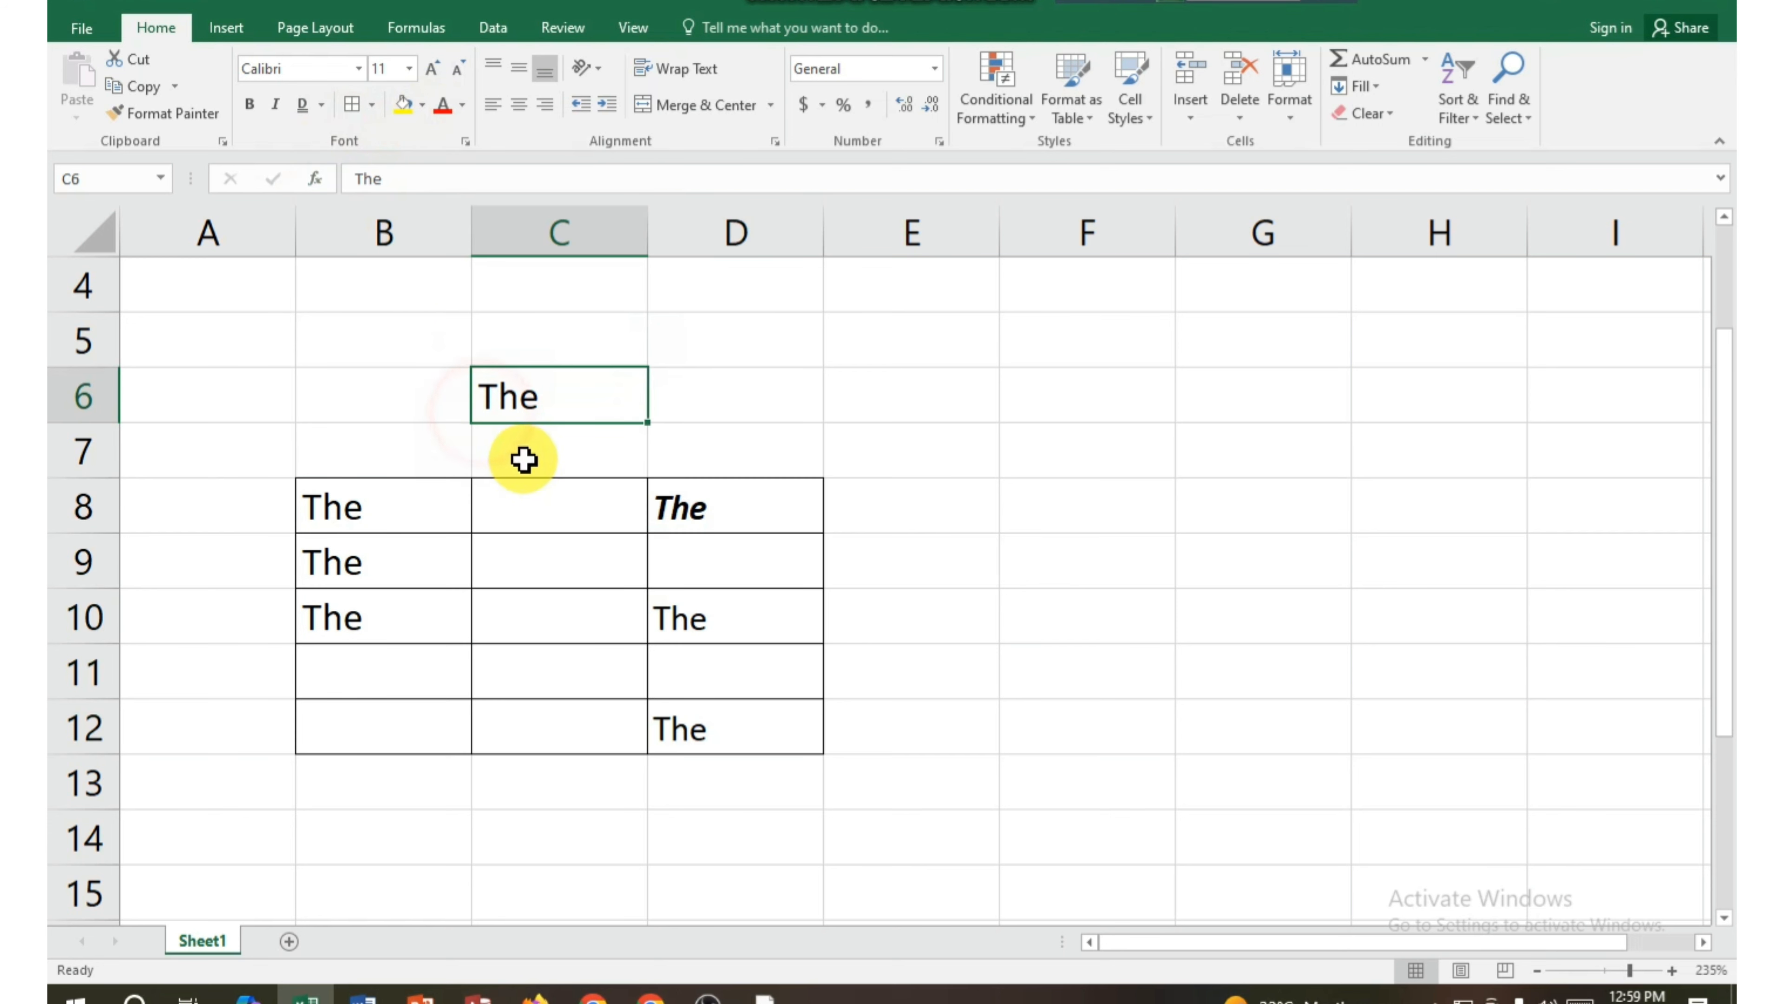
- Fill the table's first row, cells B8:D8, with a light orange theme colour
left_click(382, 521)
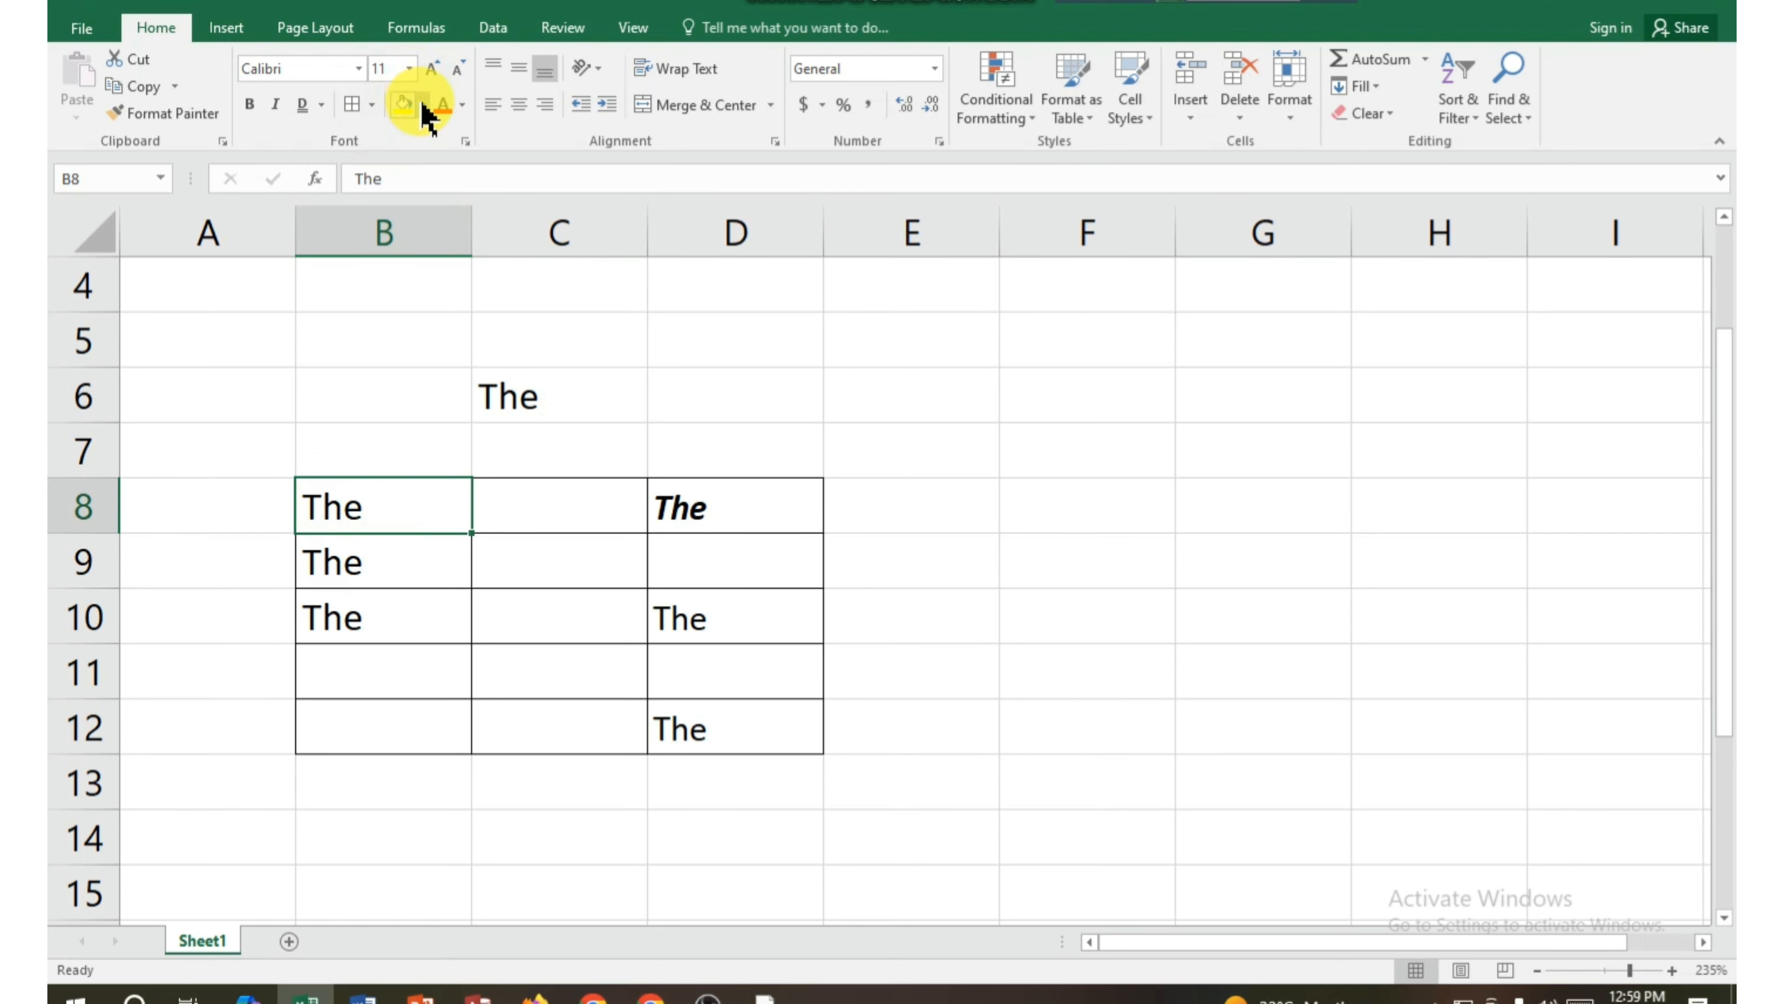
left_click_drag(370, 514, 709, 525)
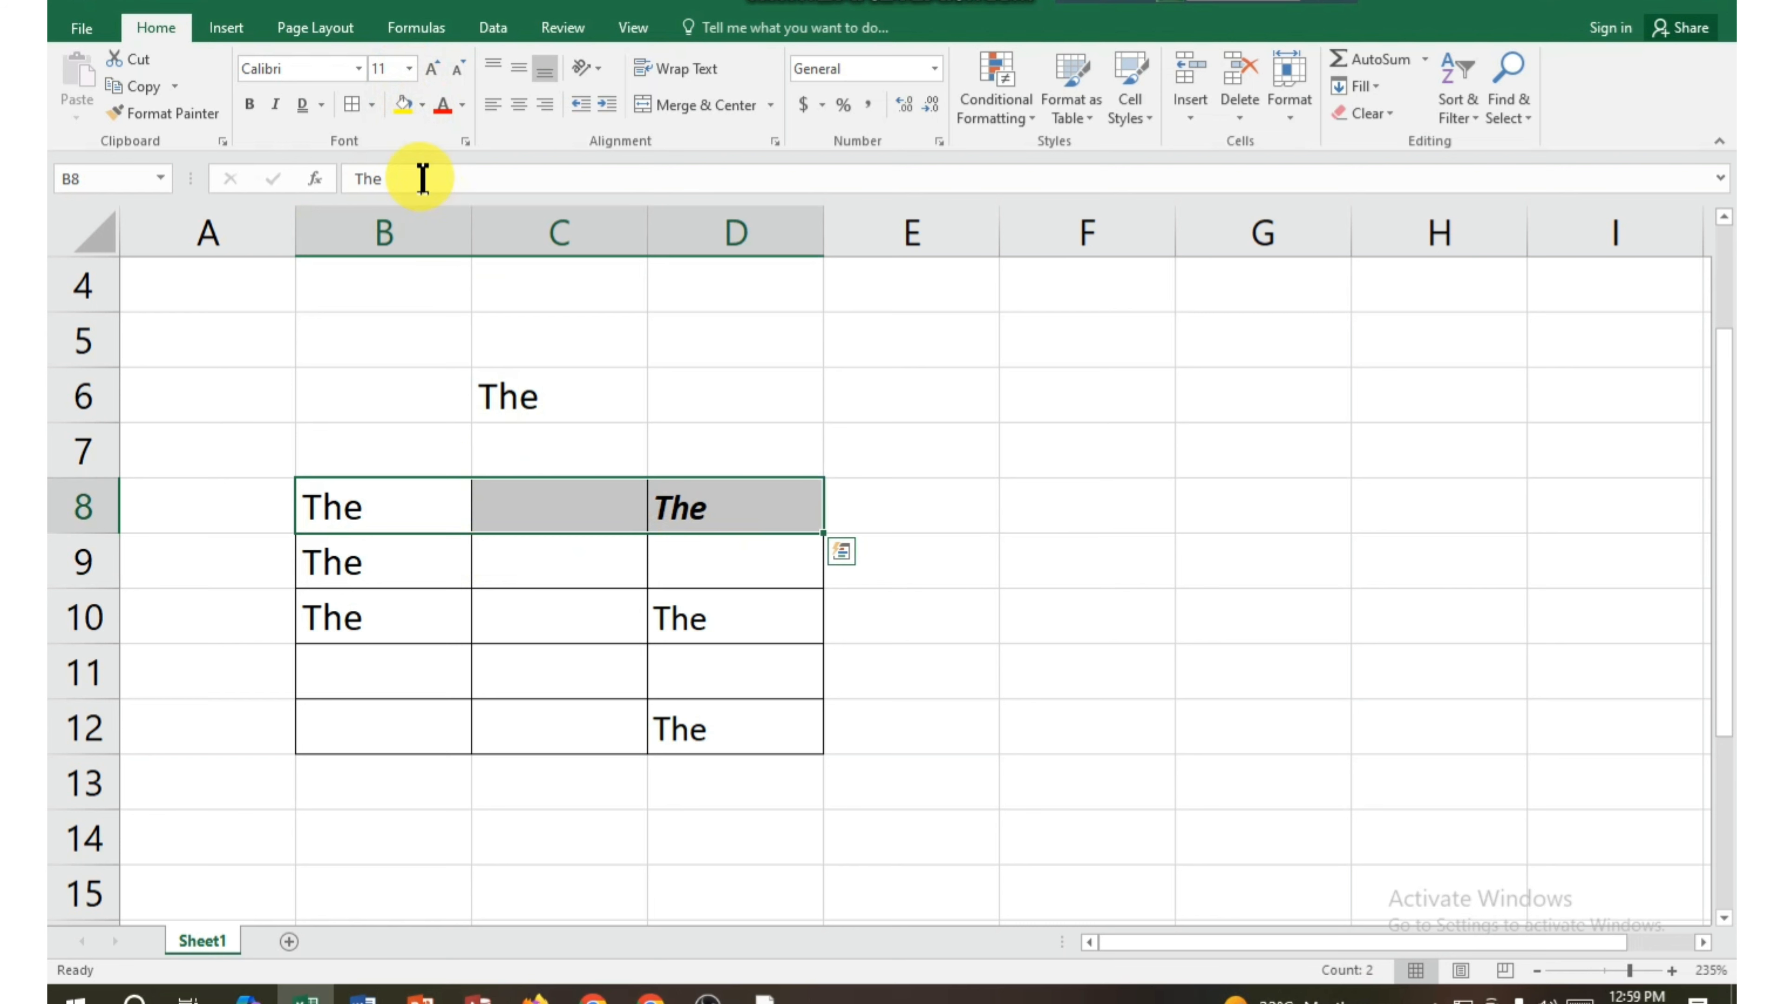
left_click(424, 106)
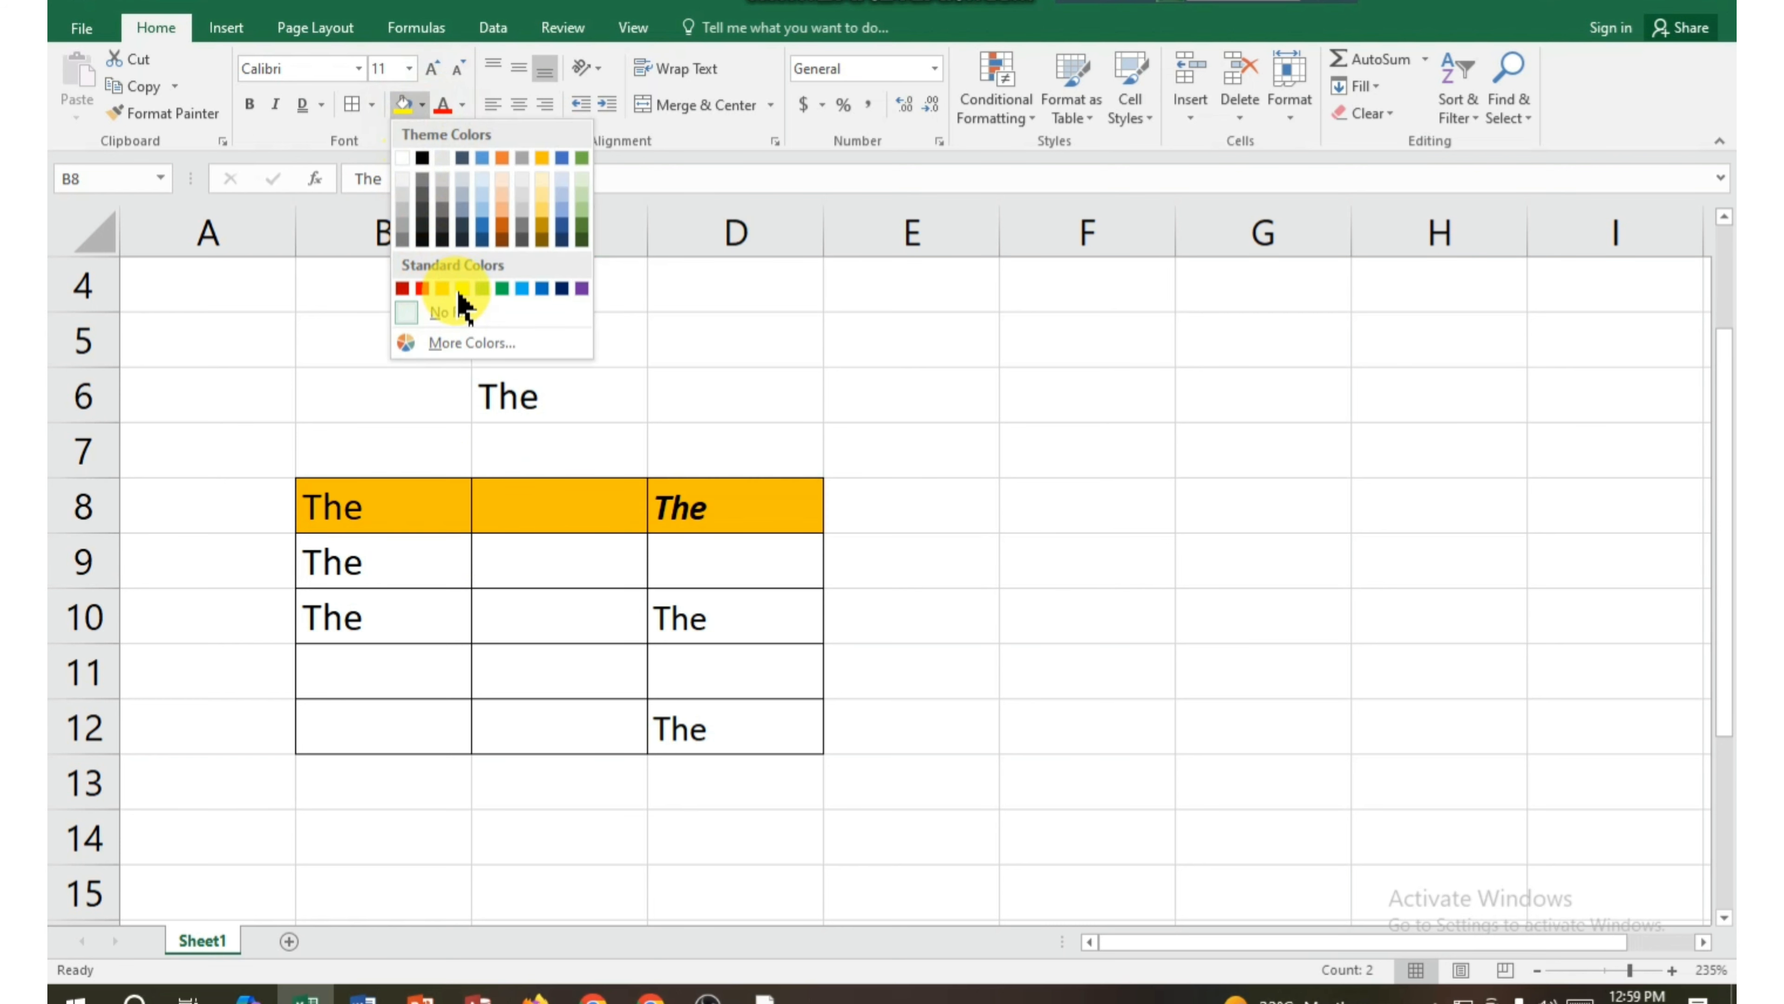
left_click(503, 207)
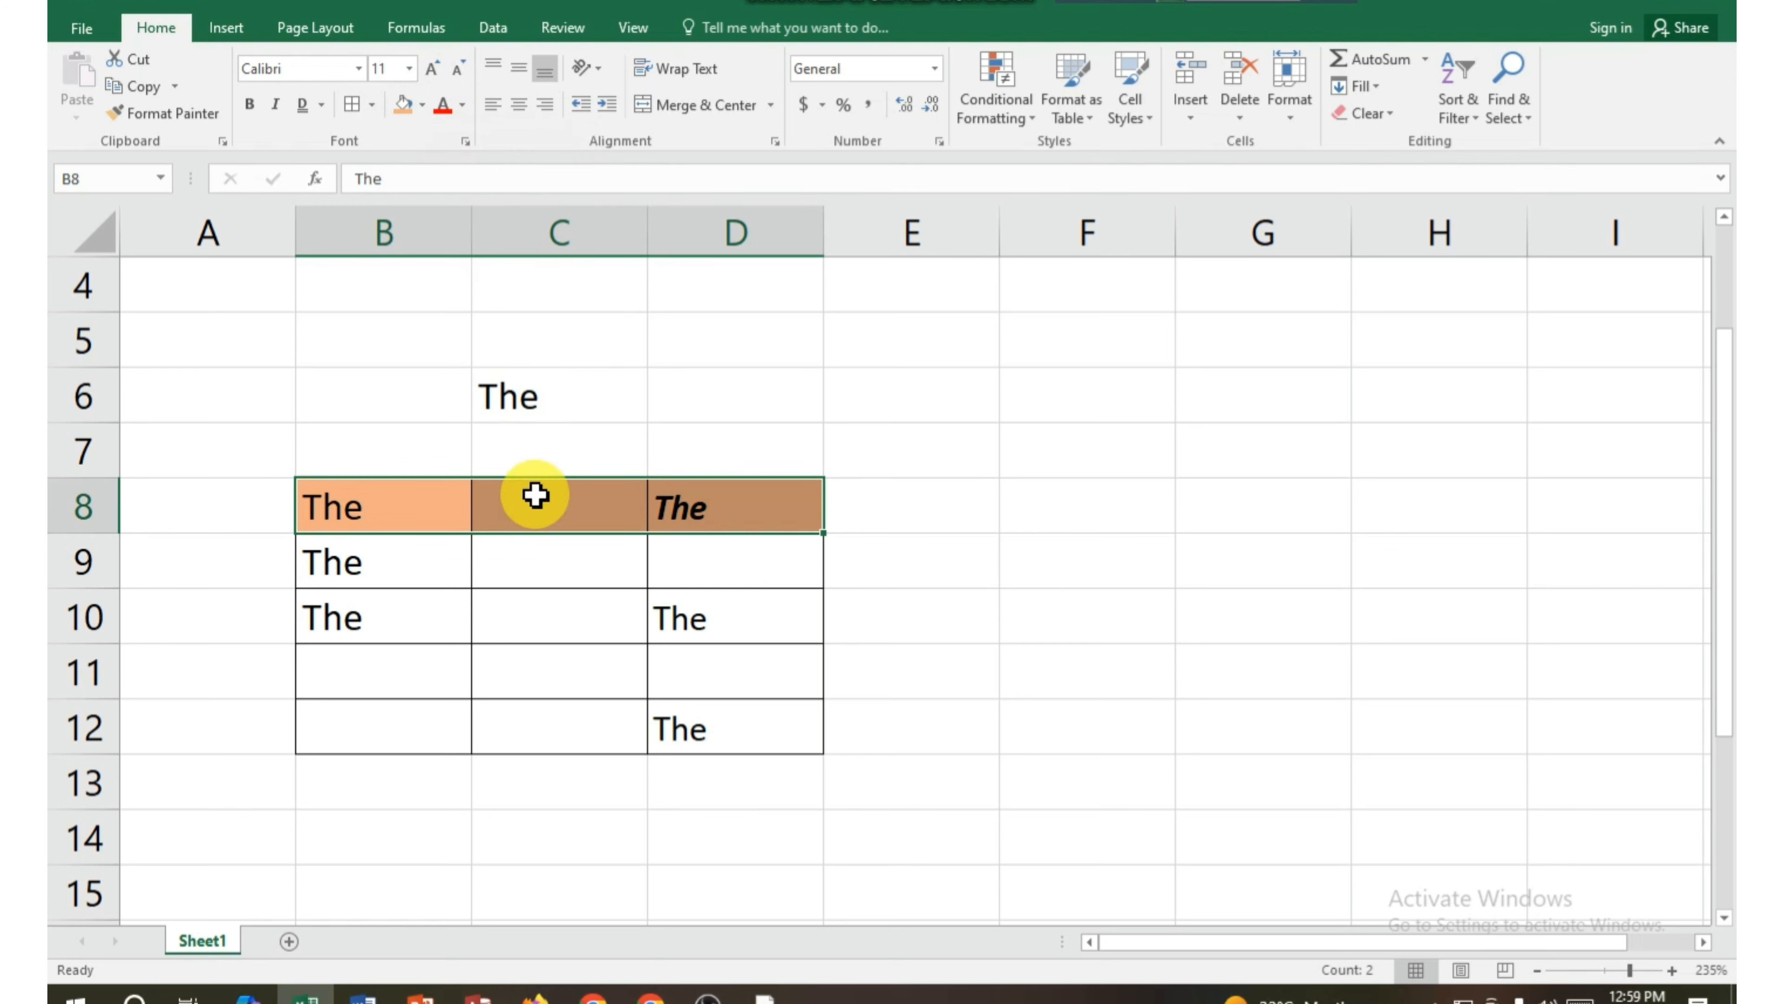
left_click(510, 555)
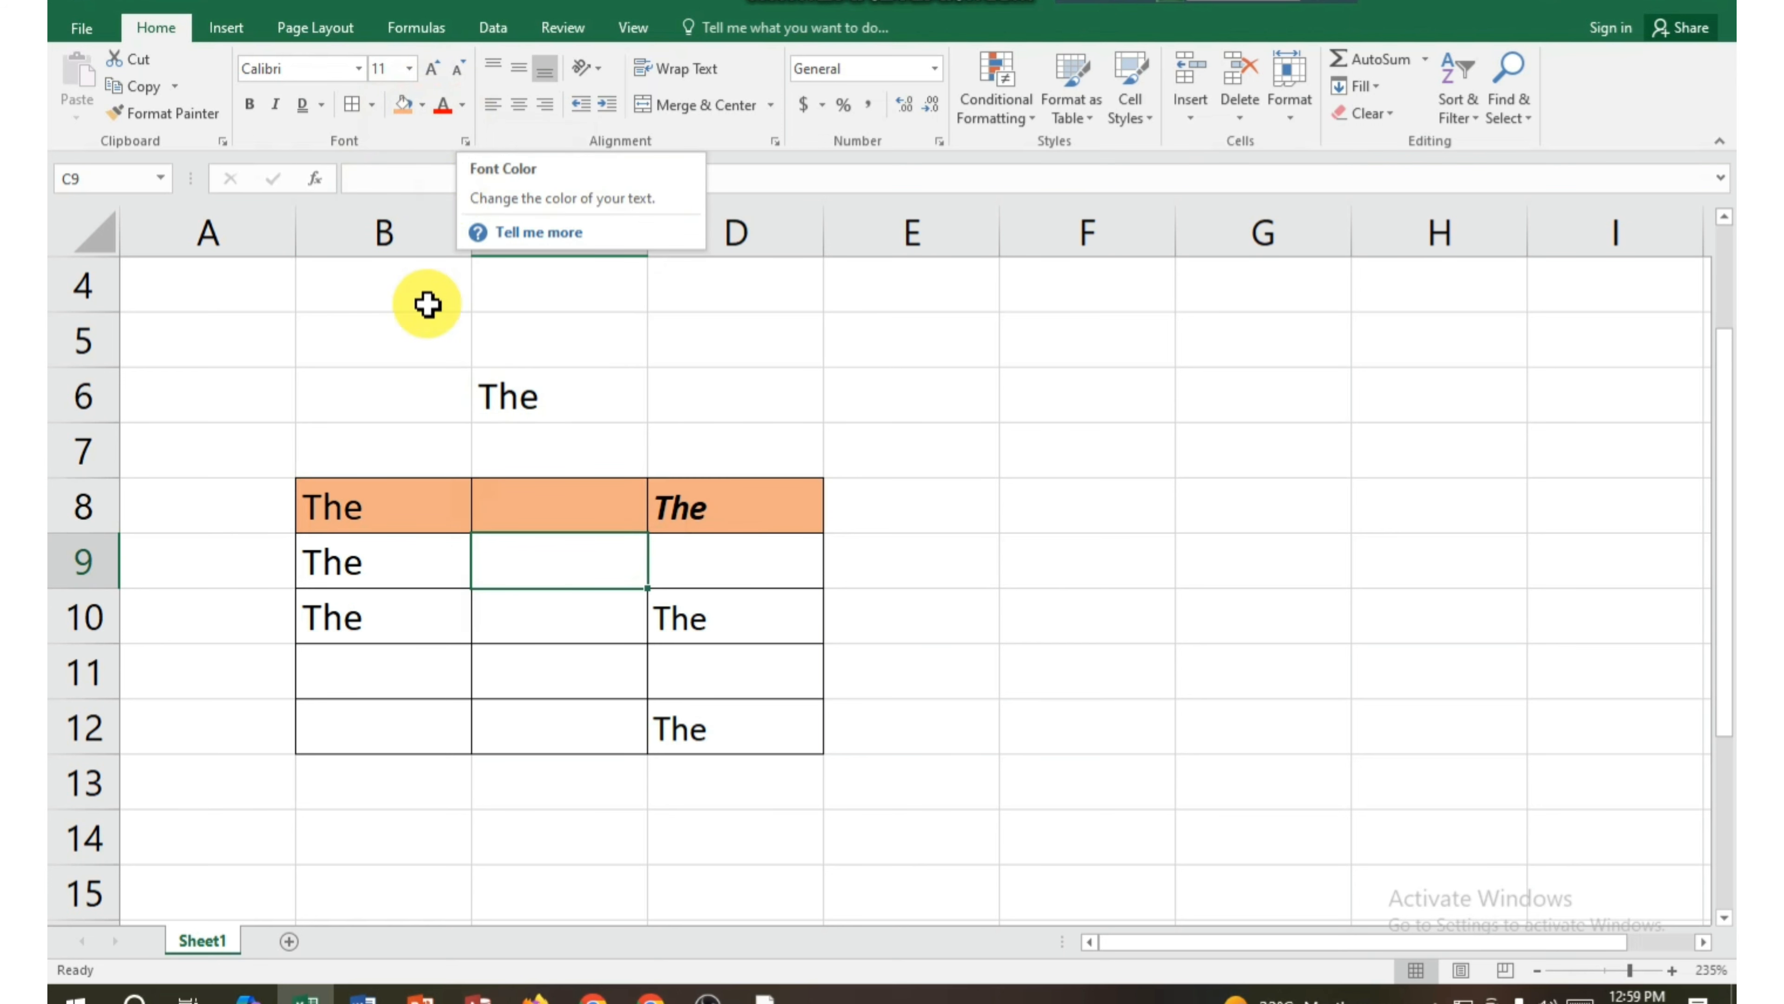
- Change the font colour of the whole bordered table, cells B8:D12, to standard red
left_click(371, 456)
left_click_drag(343, 527, 677, 729)
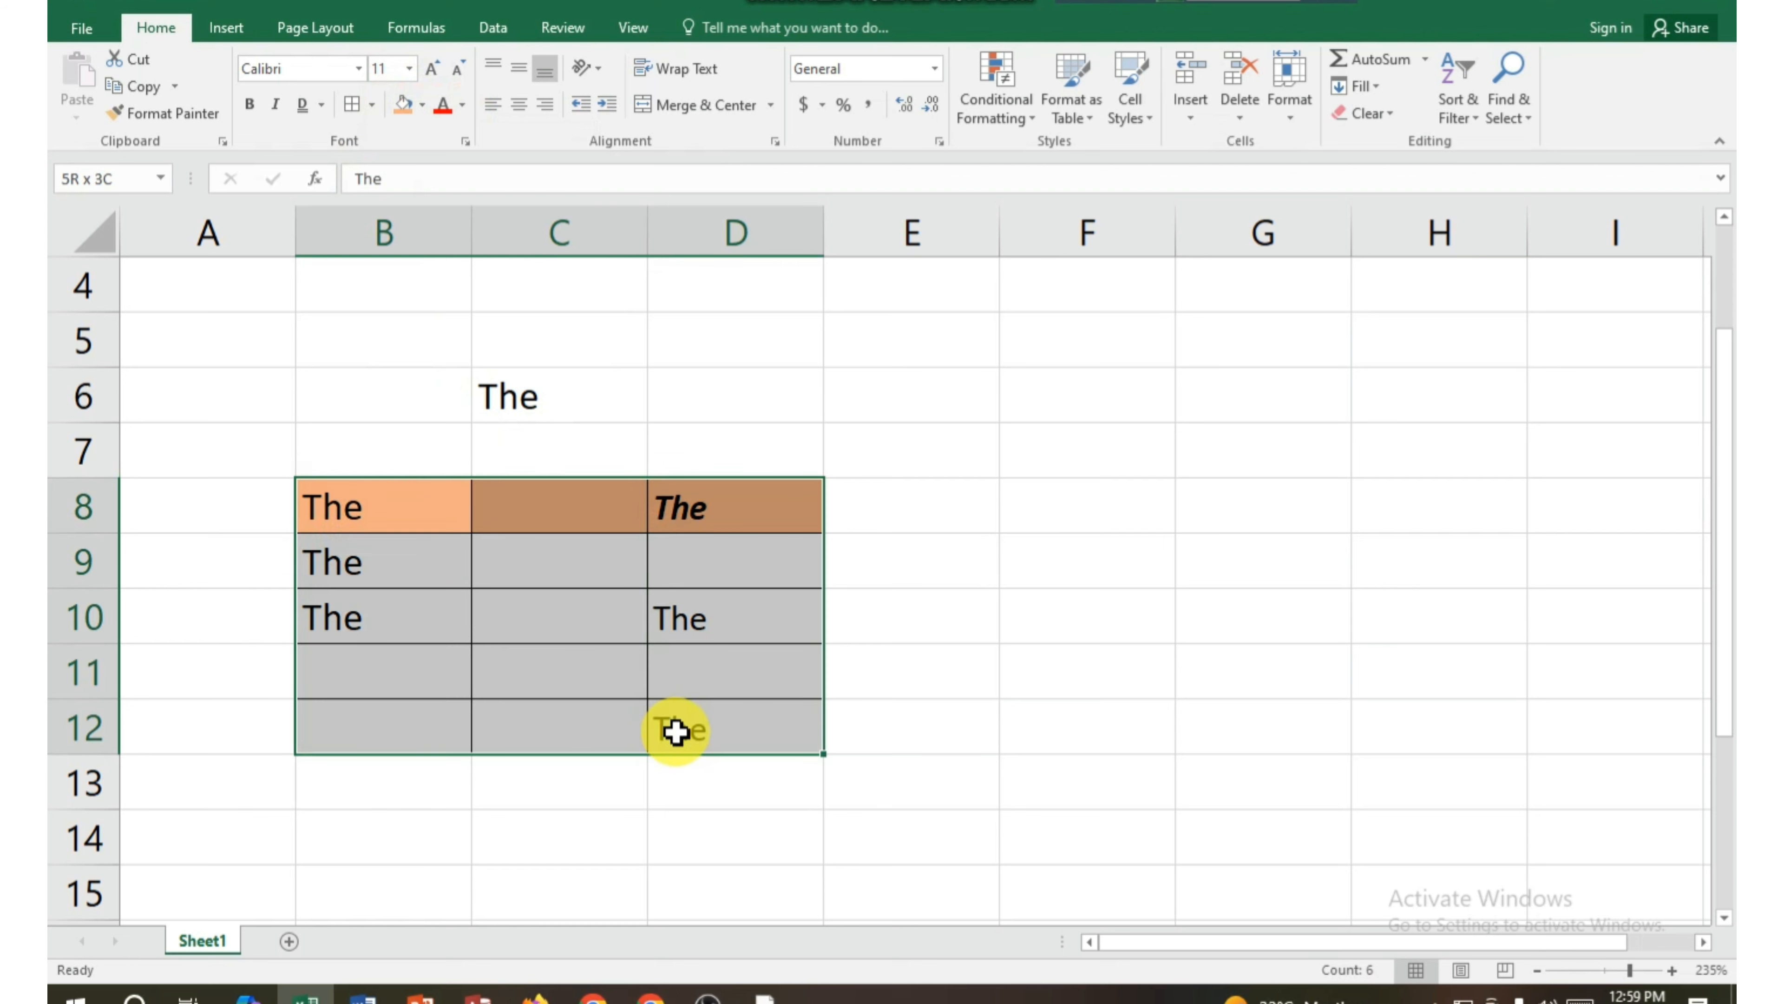
left_click(463, 107)
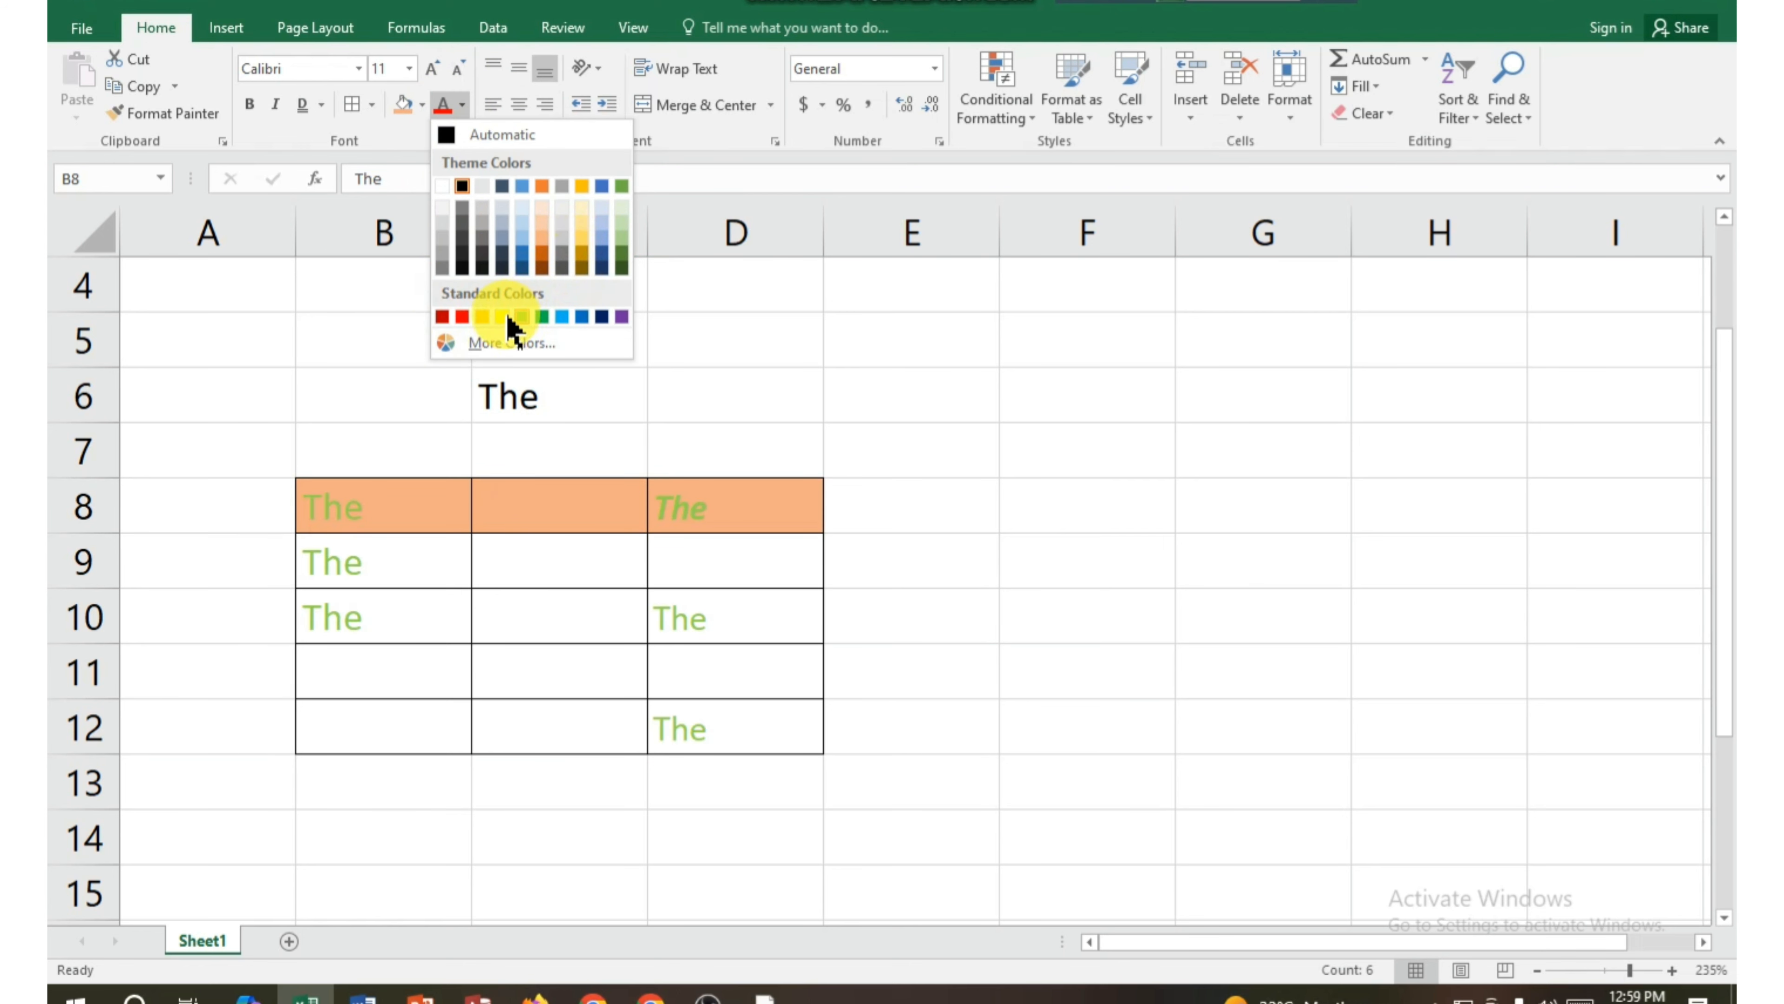
left_click(465, 318)
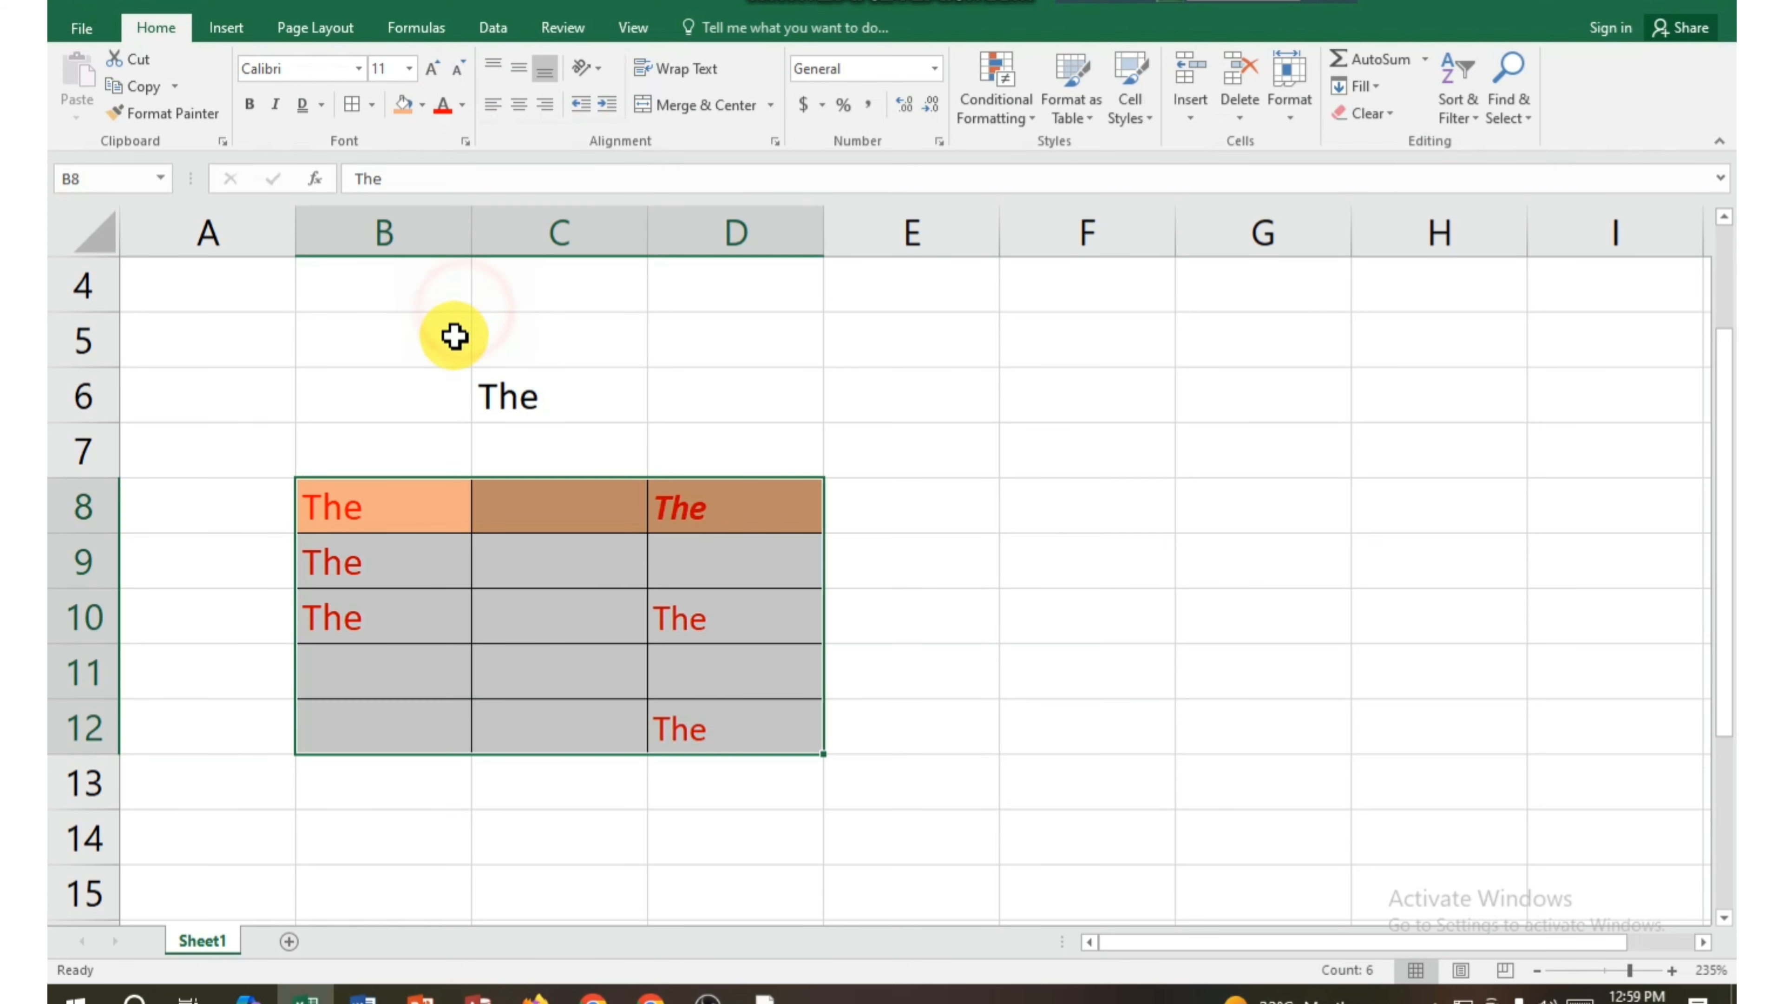
left_click(520, 581)
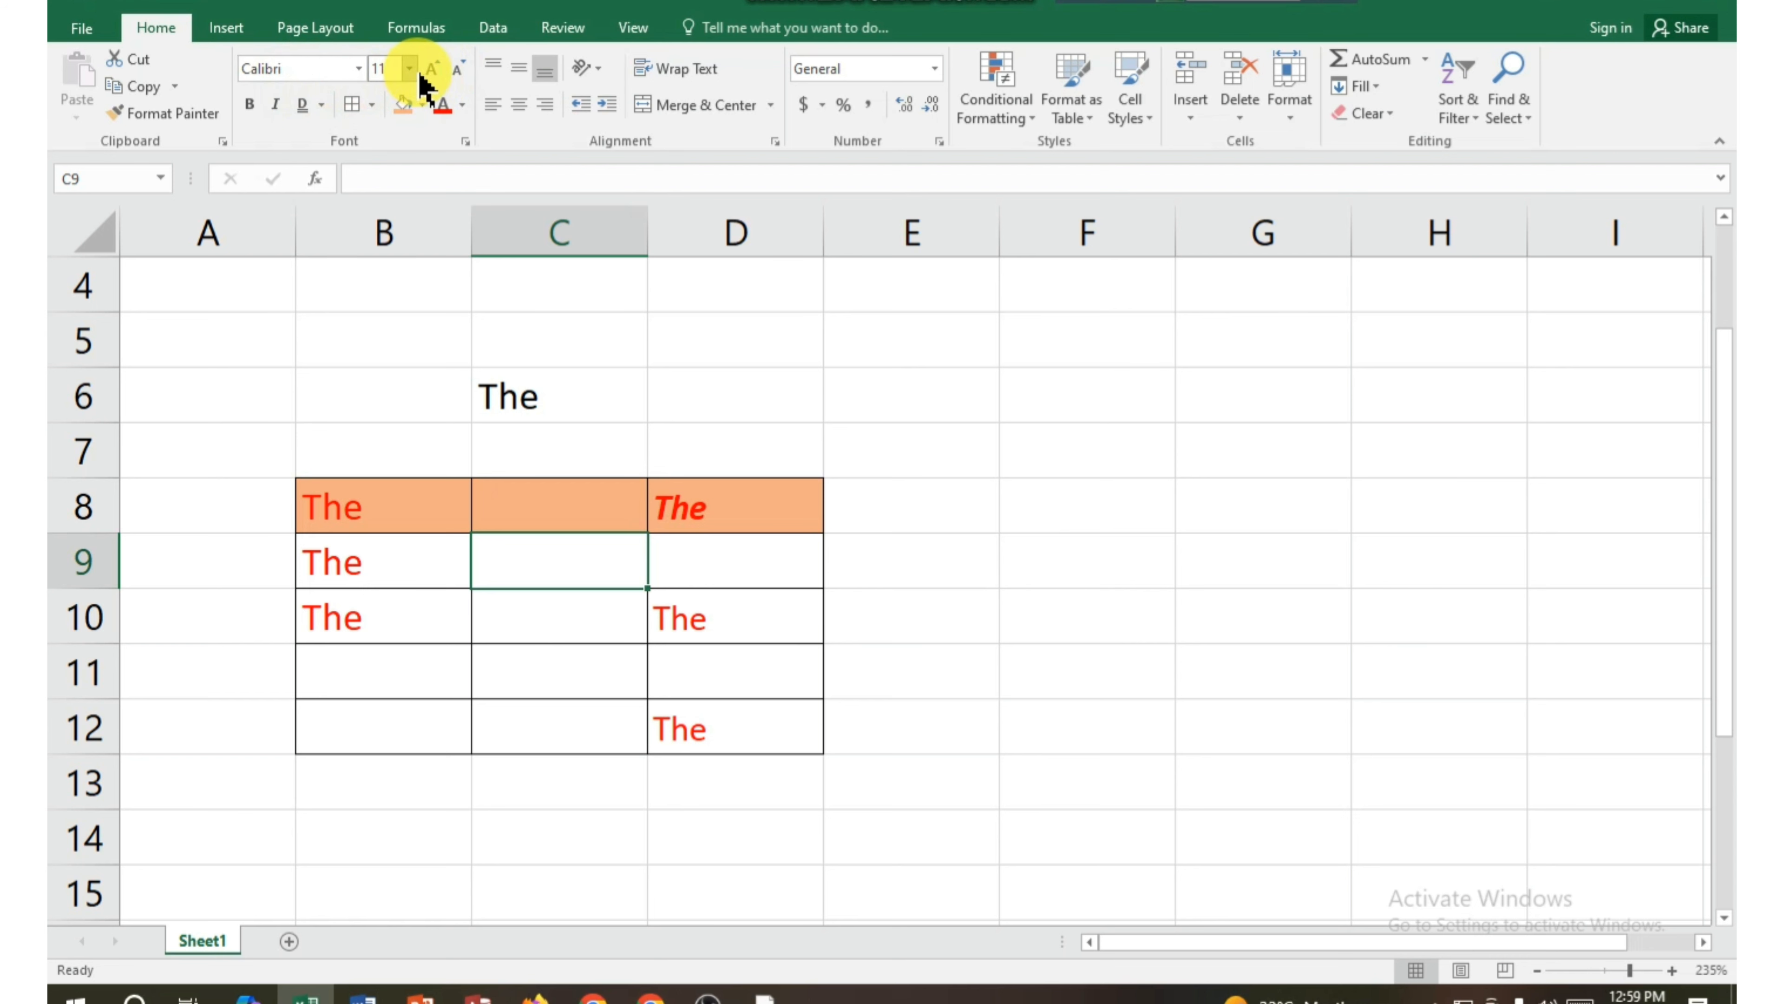
- Increase the font size of the text in cells B8:B10 stepwise to 18
left_click_drag(419, 517, 408, 602)
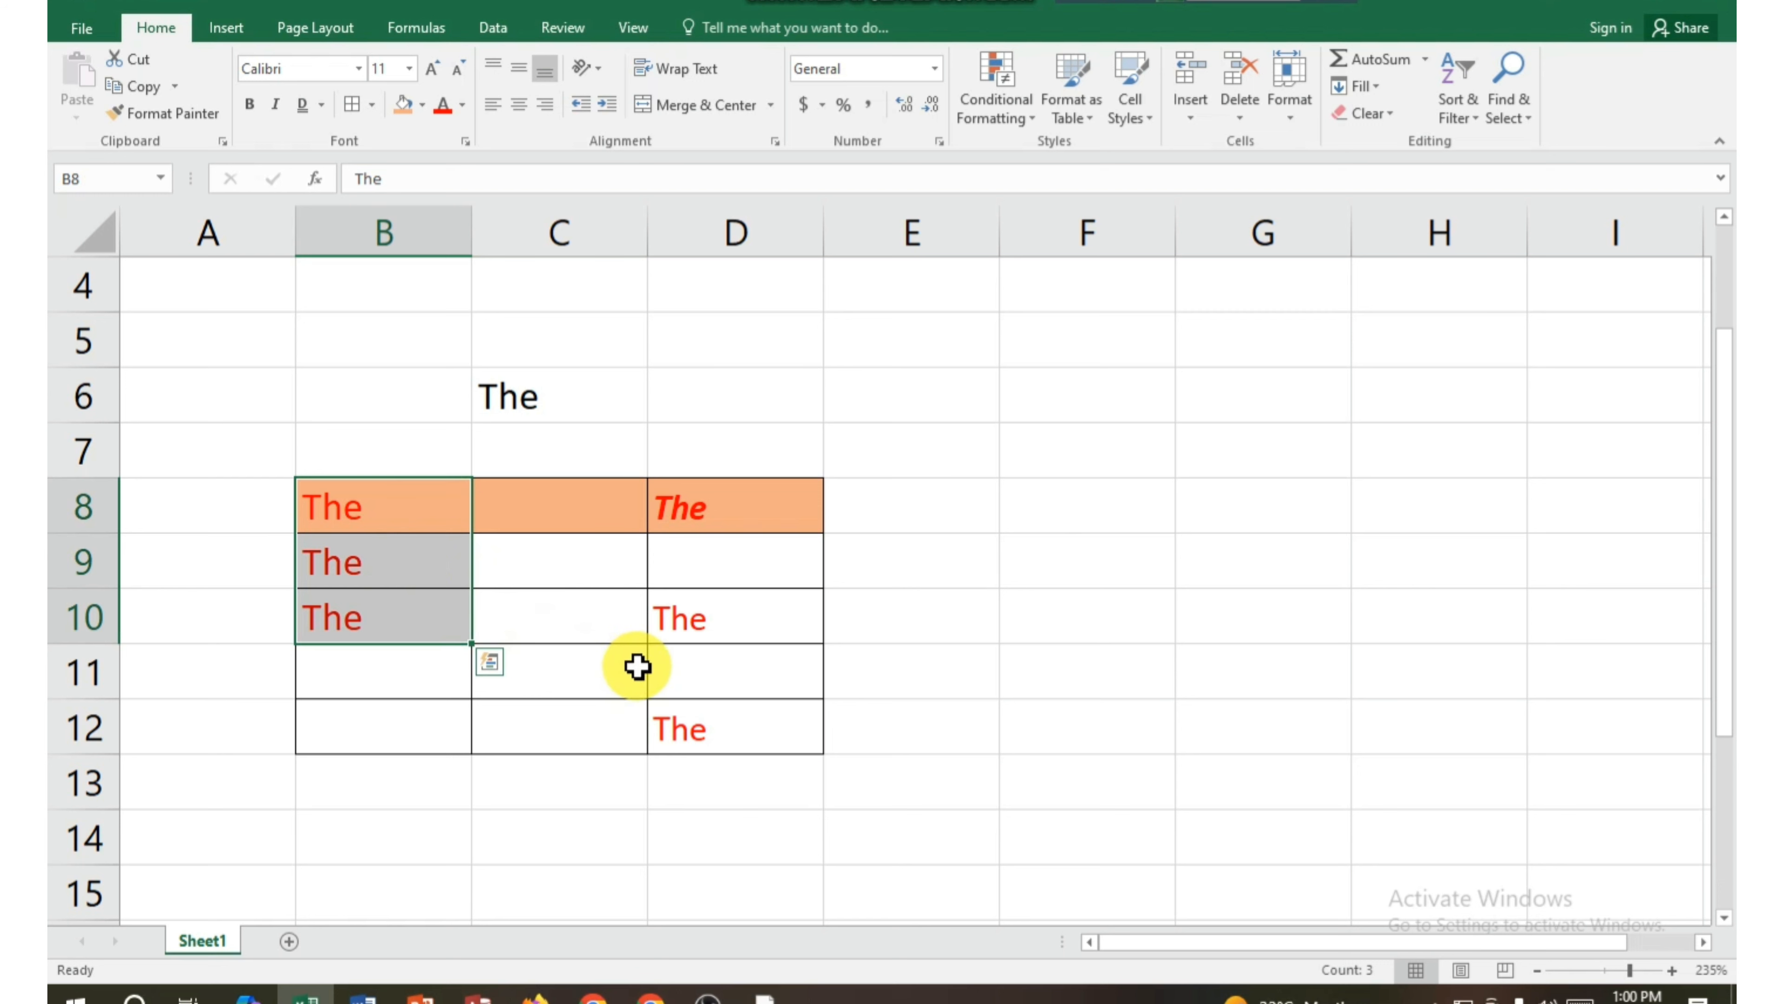
key("ctrl+]")
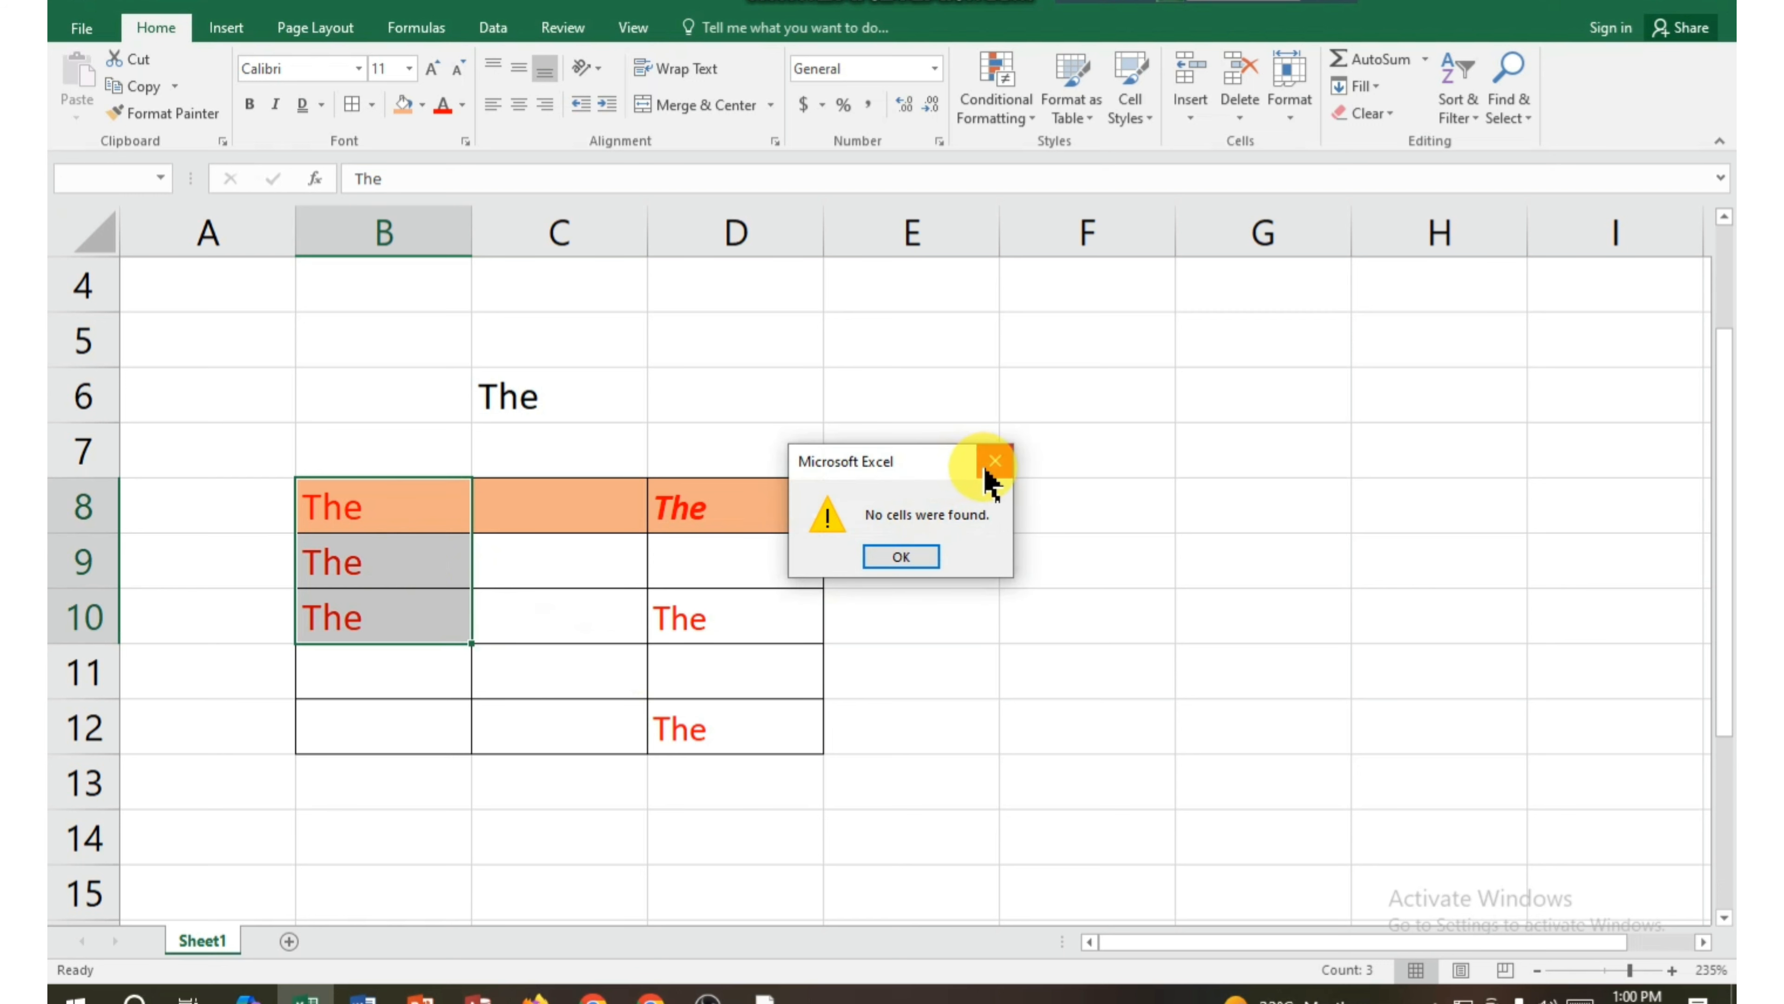
left_click(986, 469)
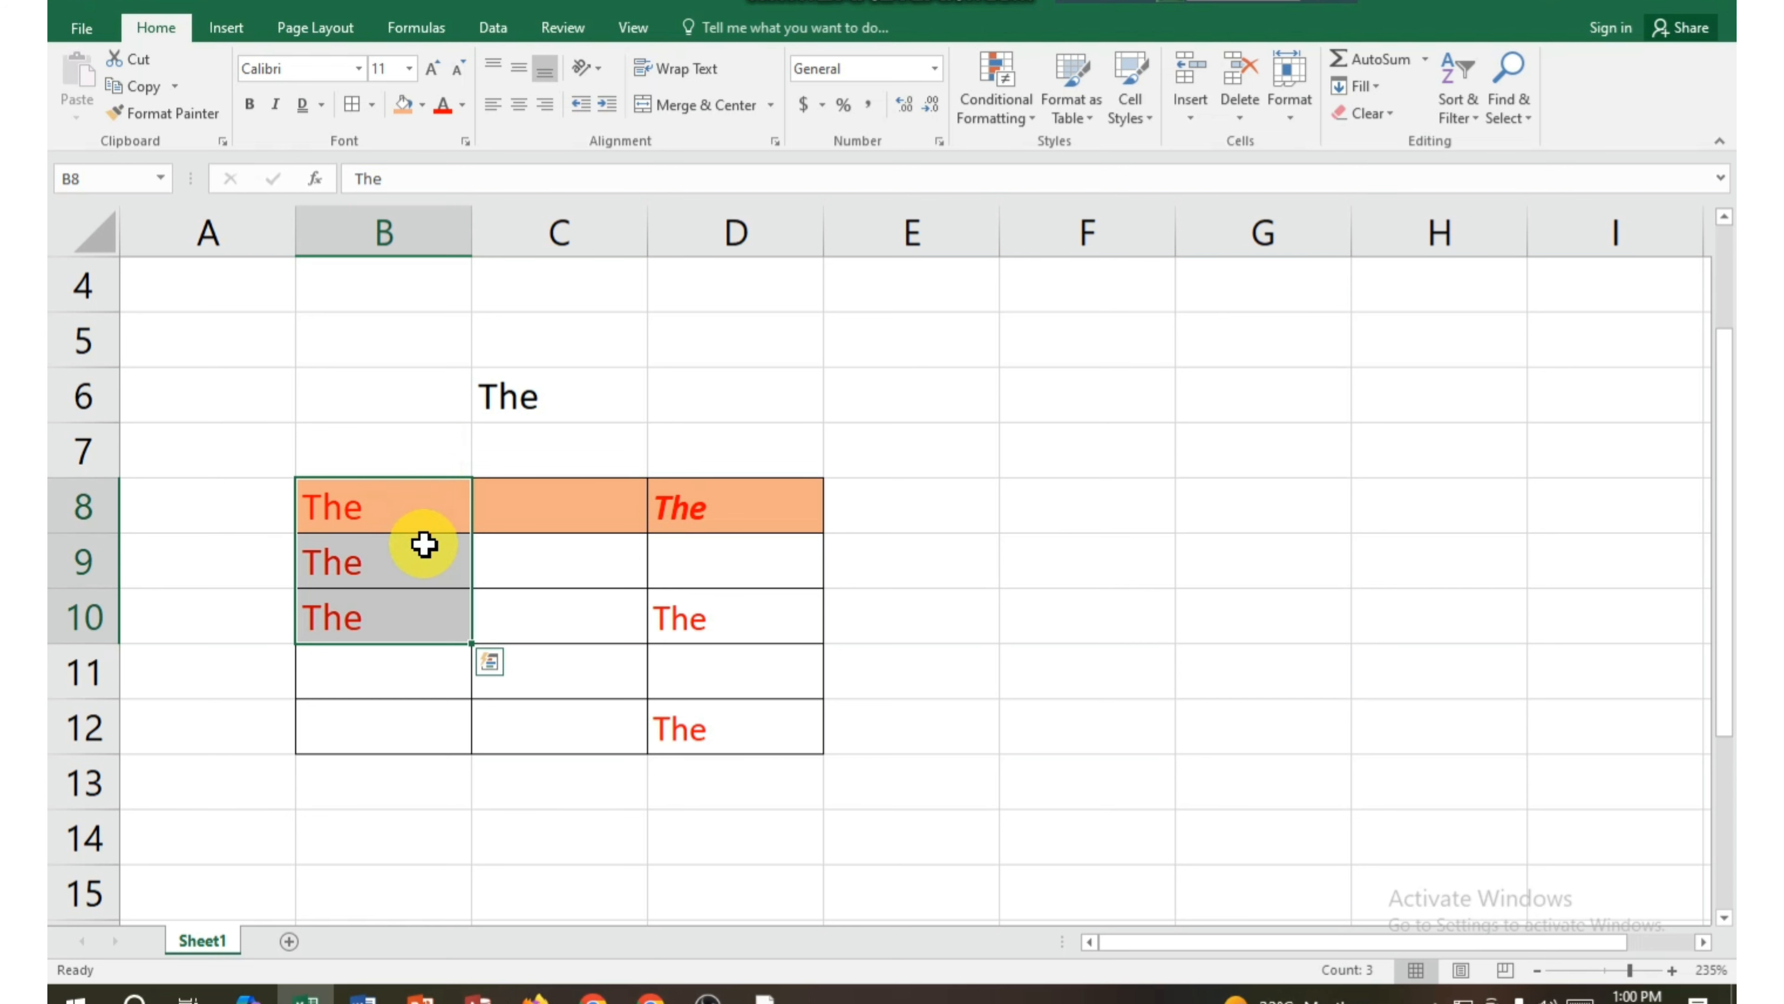
left_click(427, 70)
left_click(427, 70)
left_click(427, 70)
left_click(427, 70)
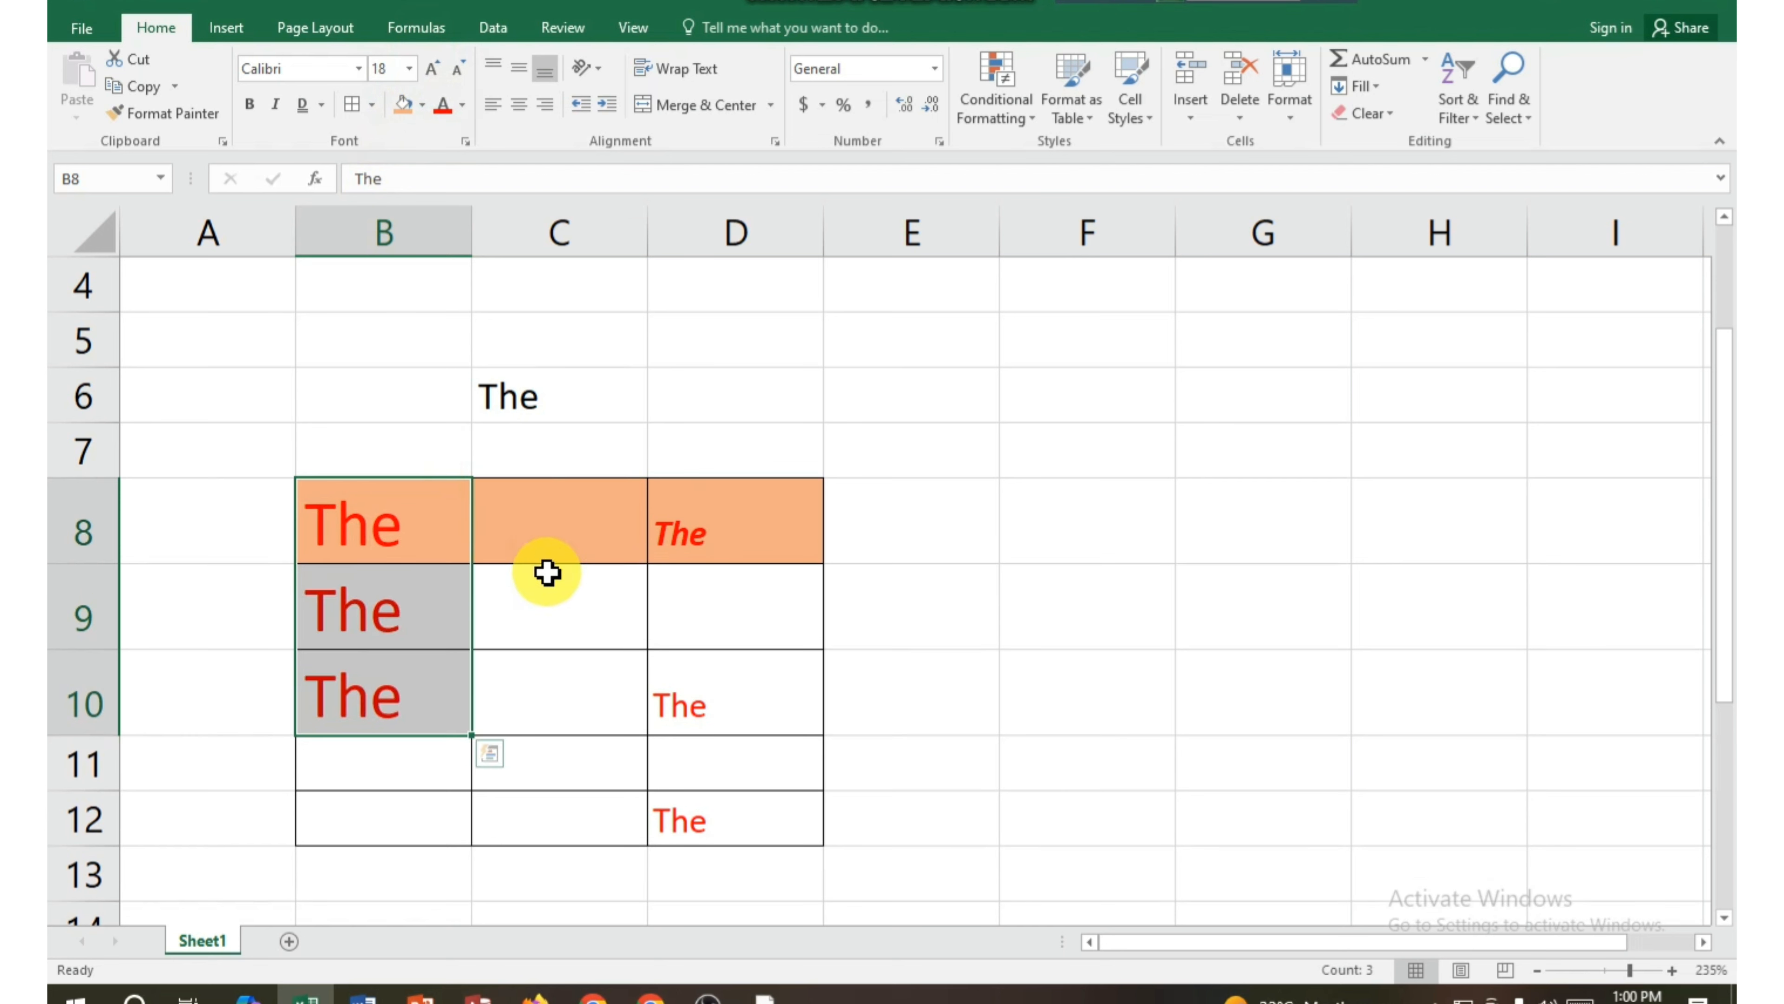
left_click(548, 570)
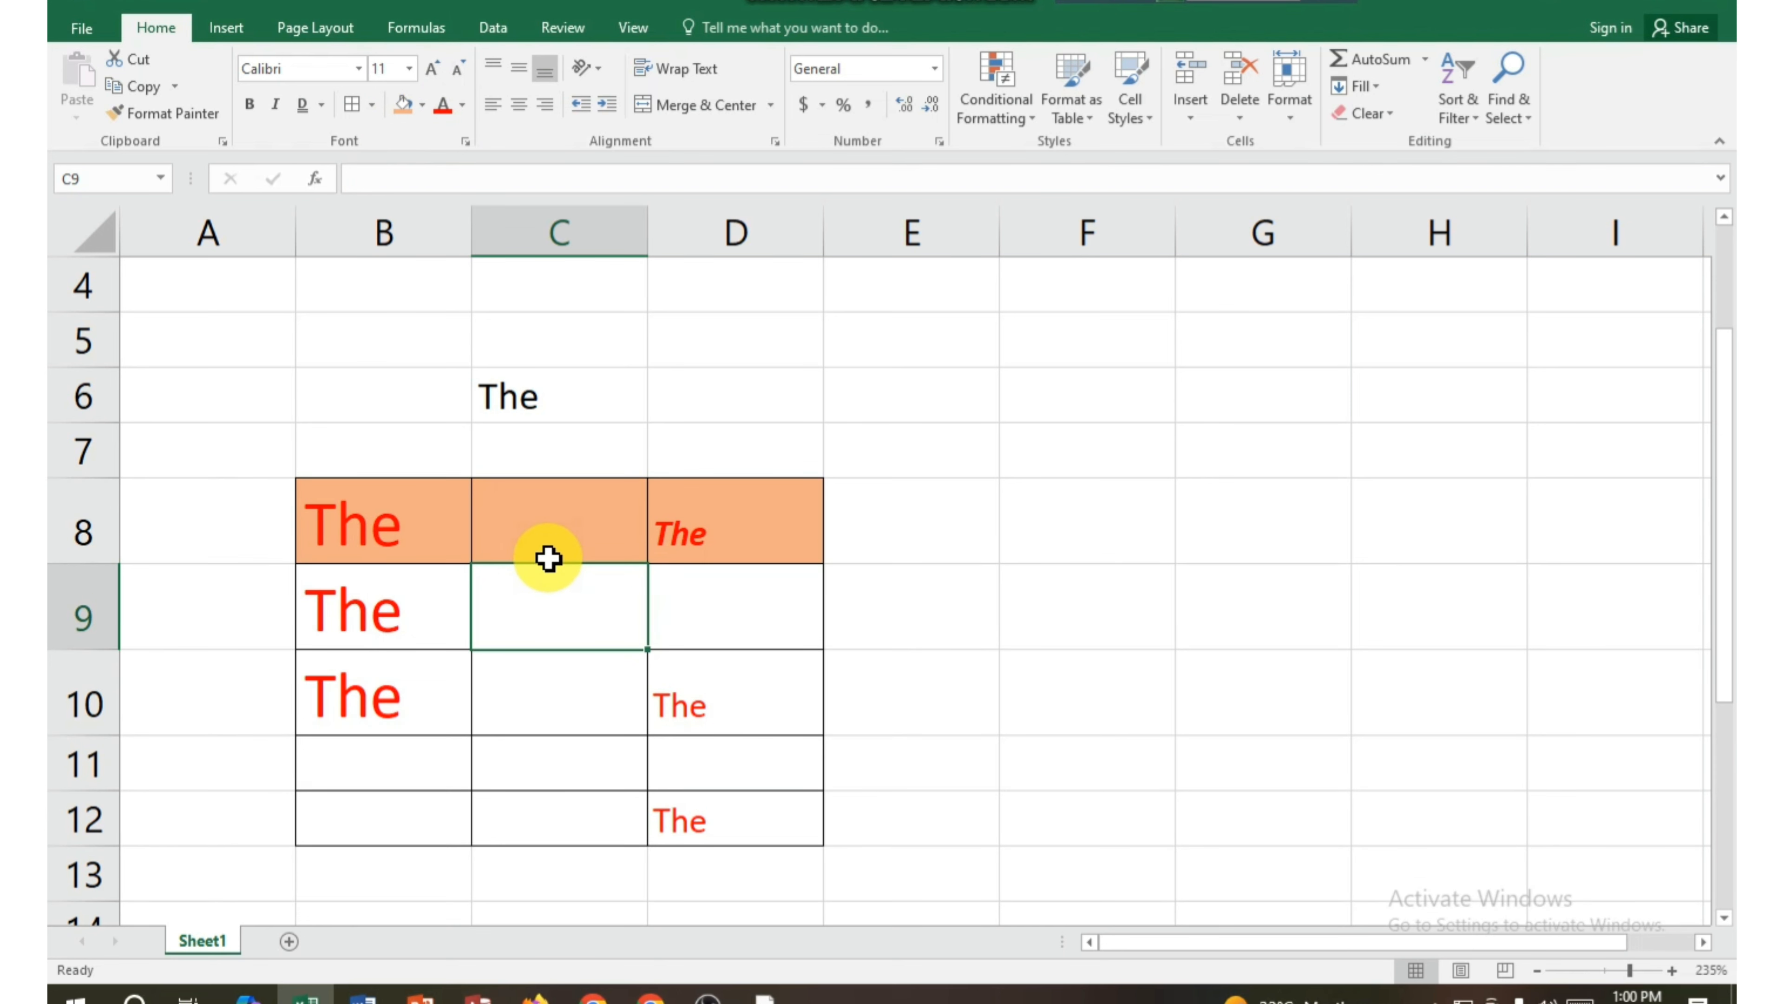